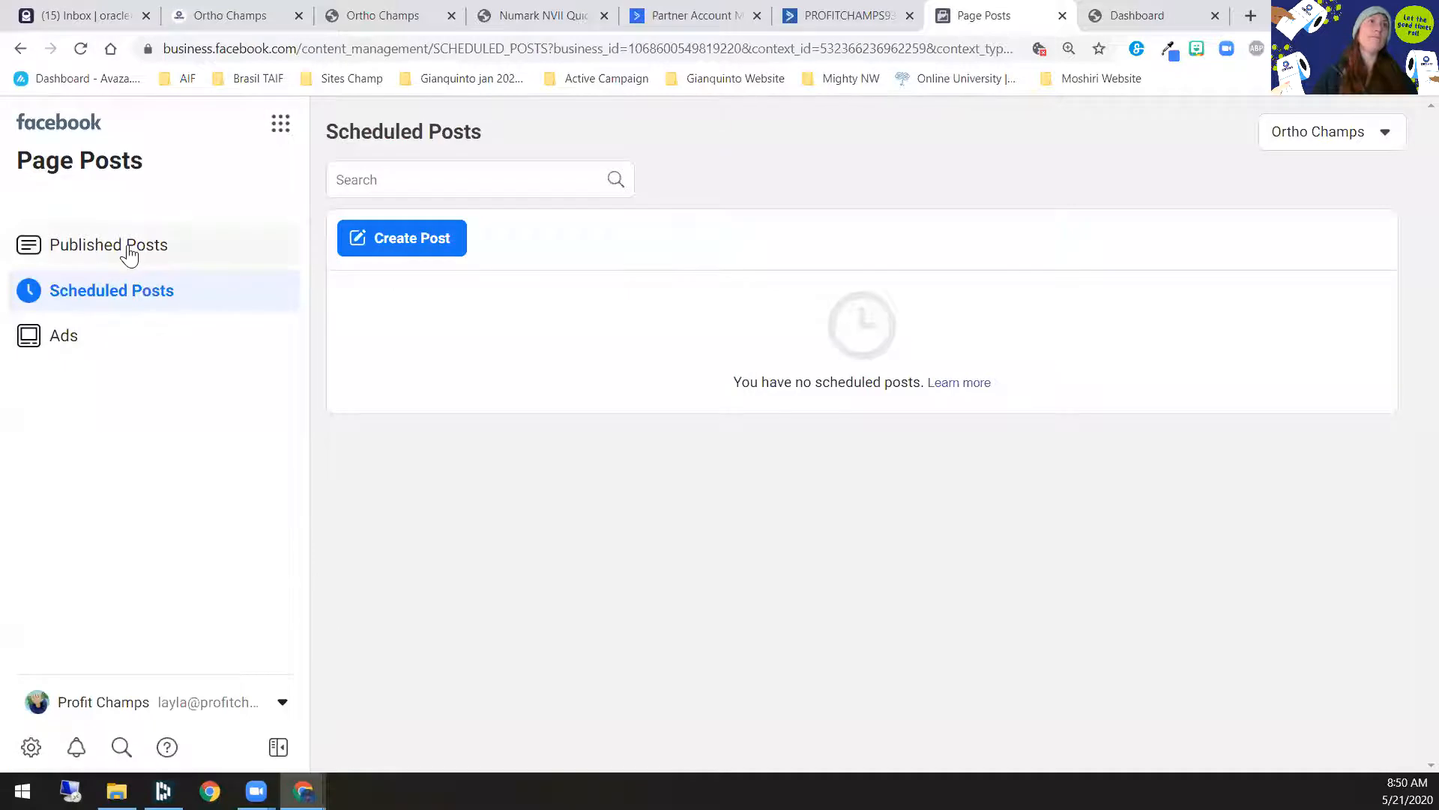
Step: Review the page's published posts with their reach and engagement, and return to the scheduled posts
click(129, 249)
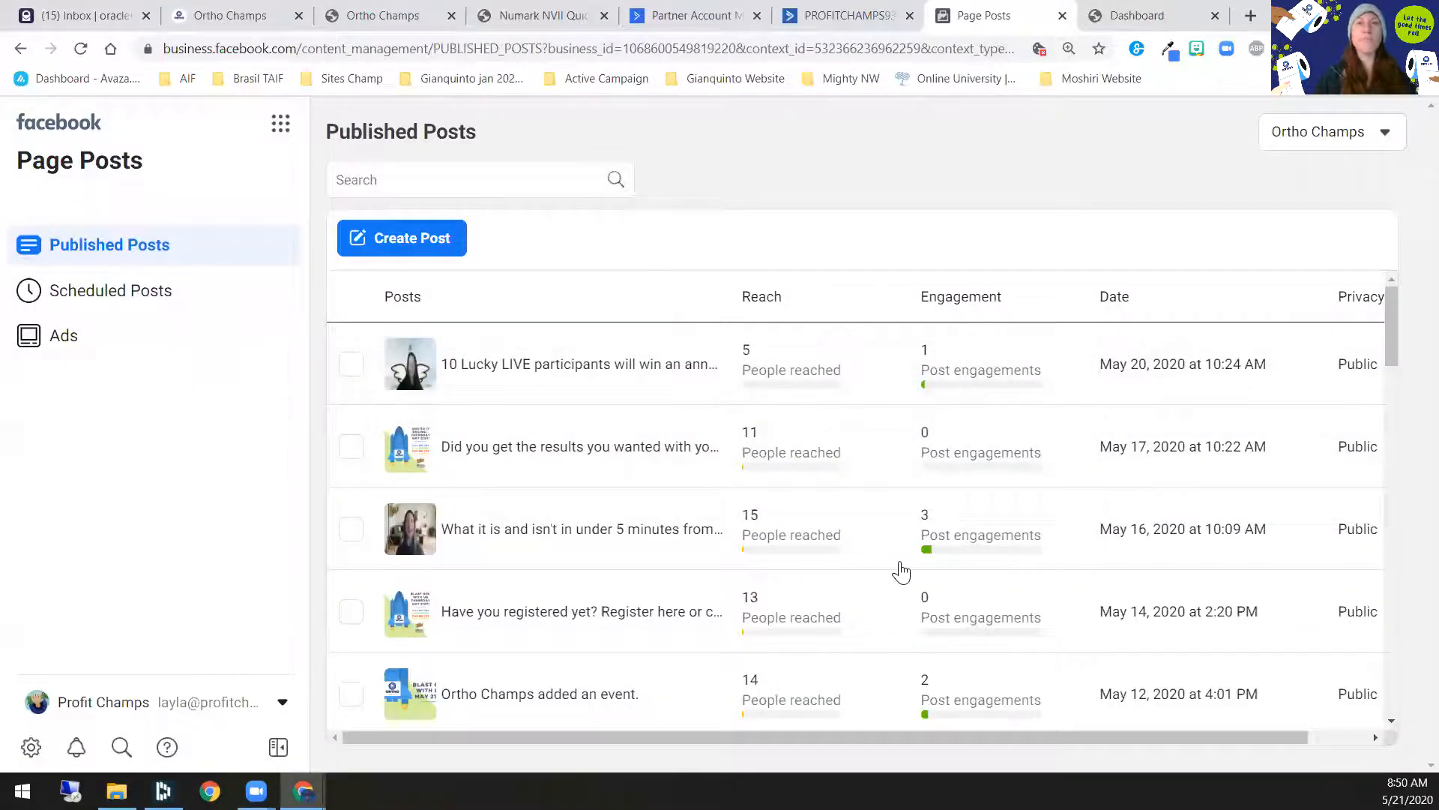
drag(775, 738, 1069, 718)
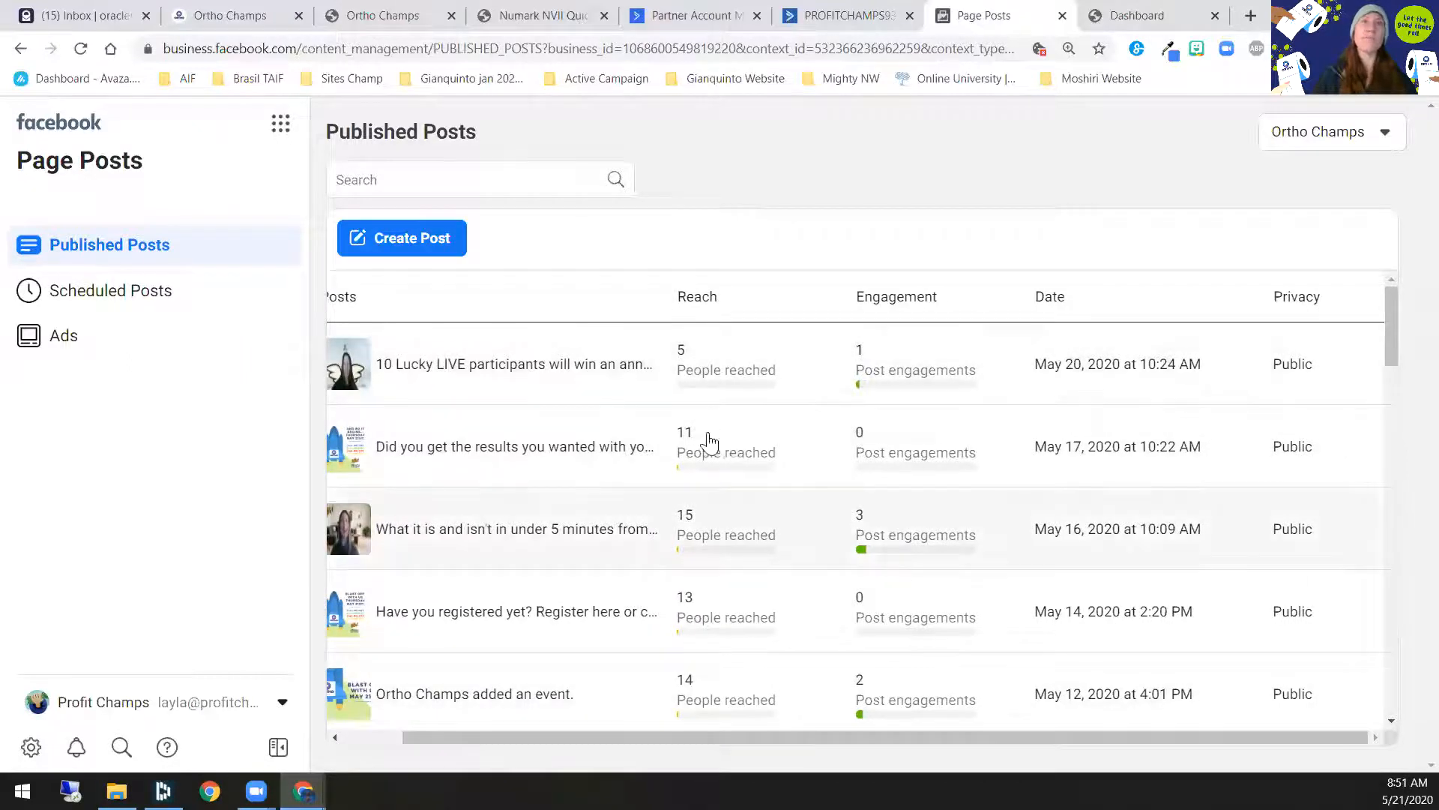
drag(547, 741, 423, 718)
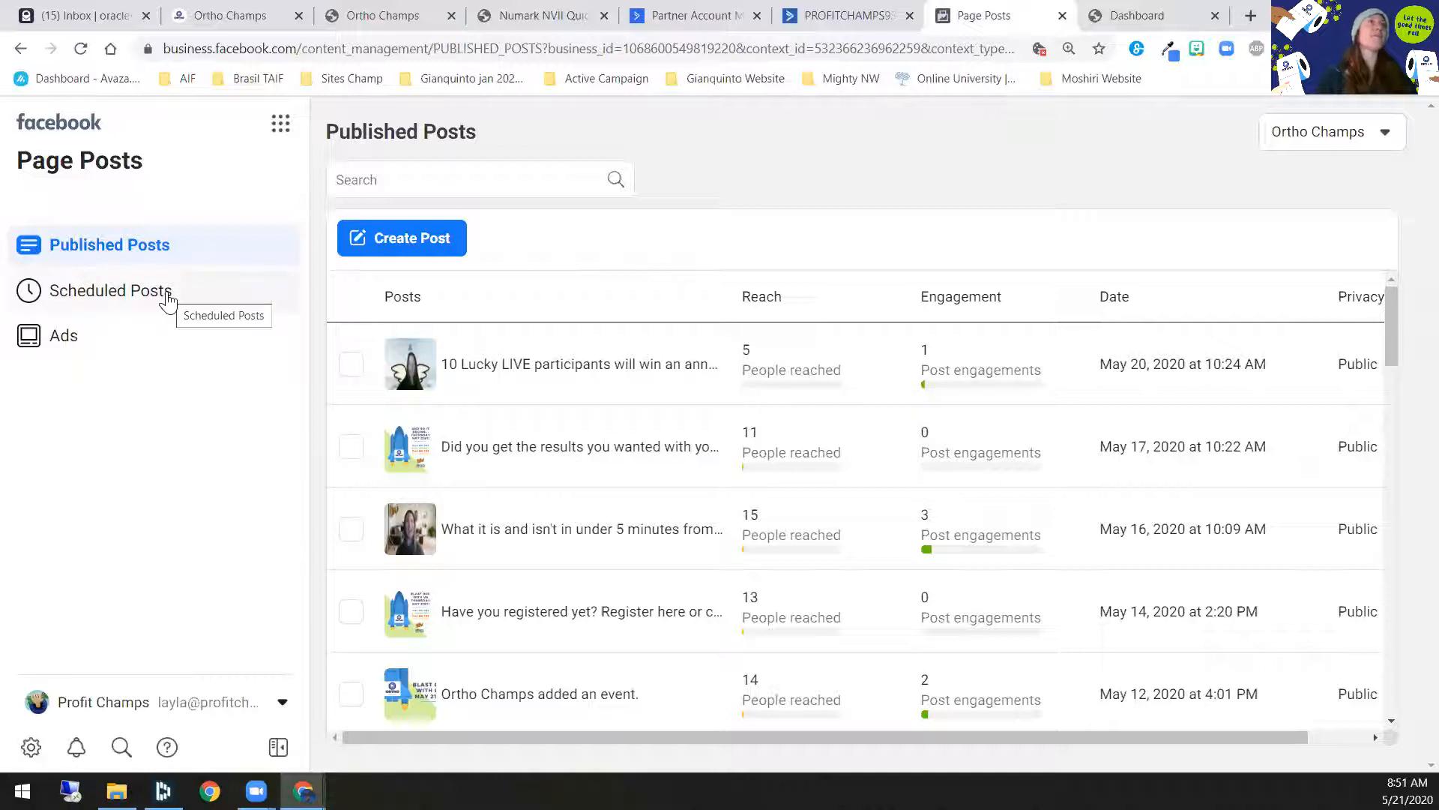
click(123, 305)
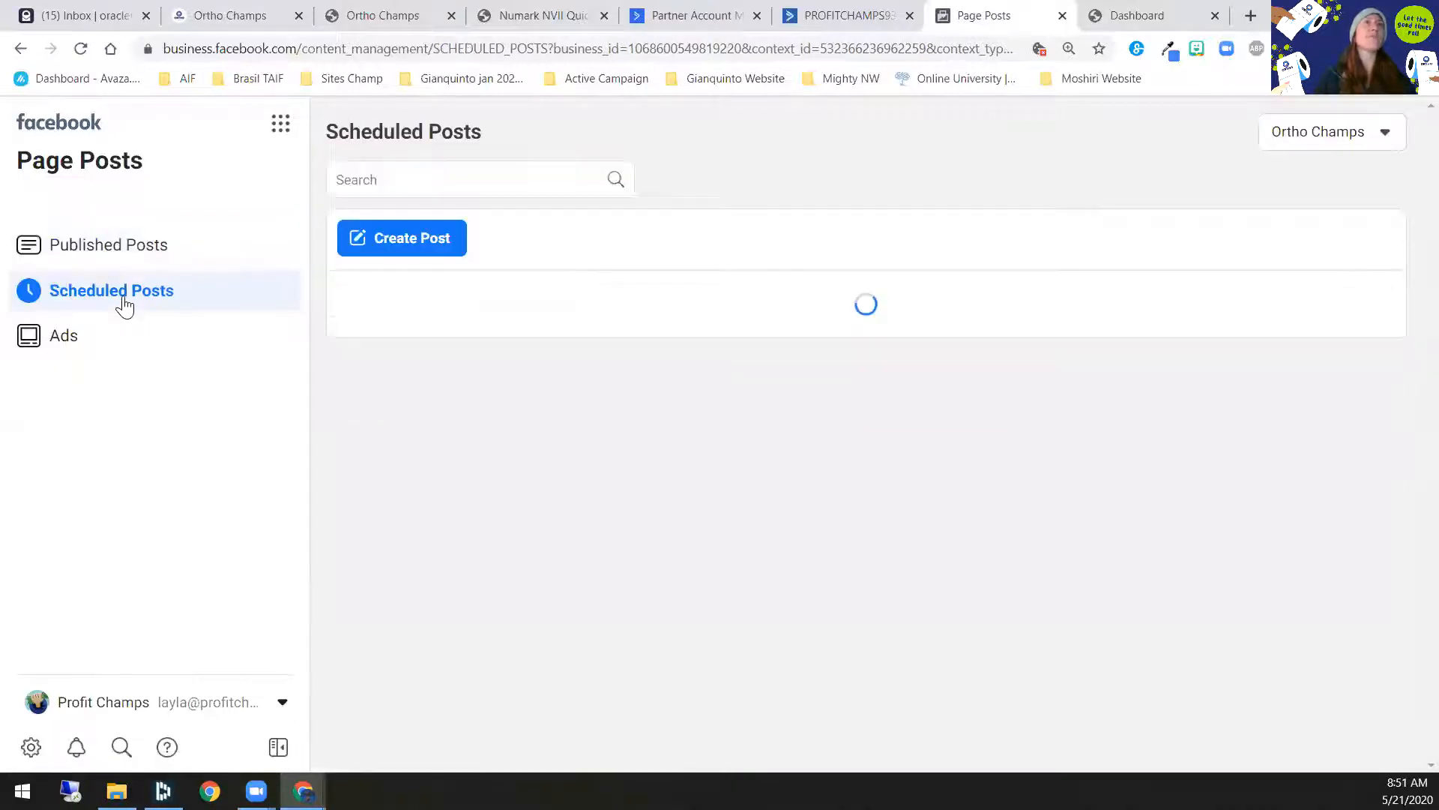
click(125, 263)
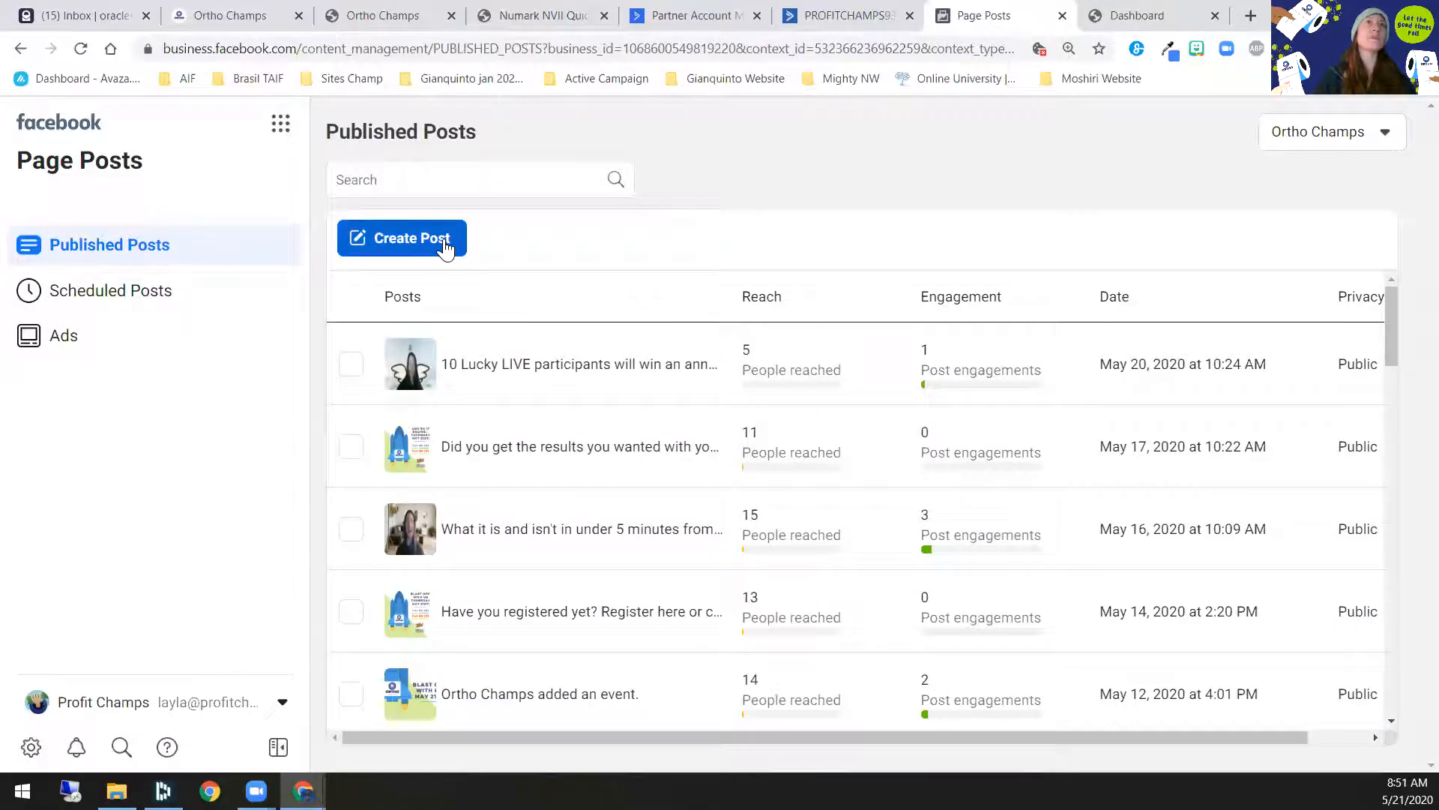
click(184, 312)
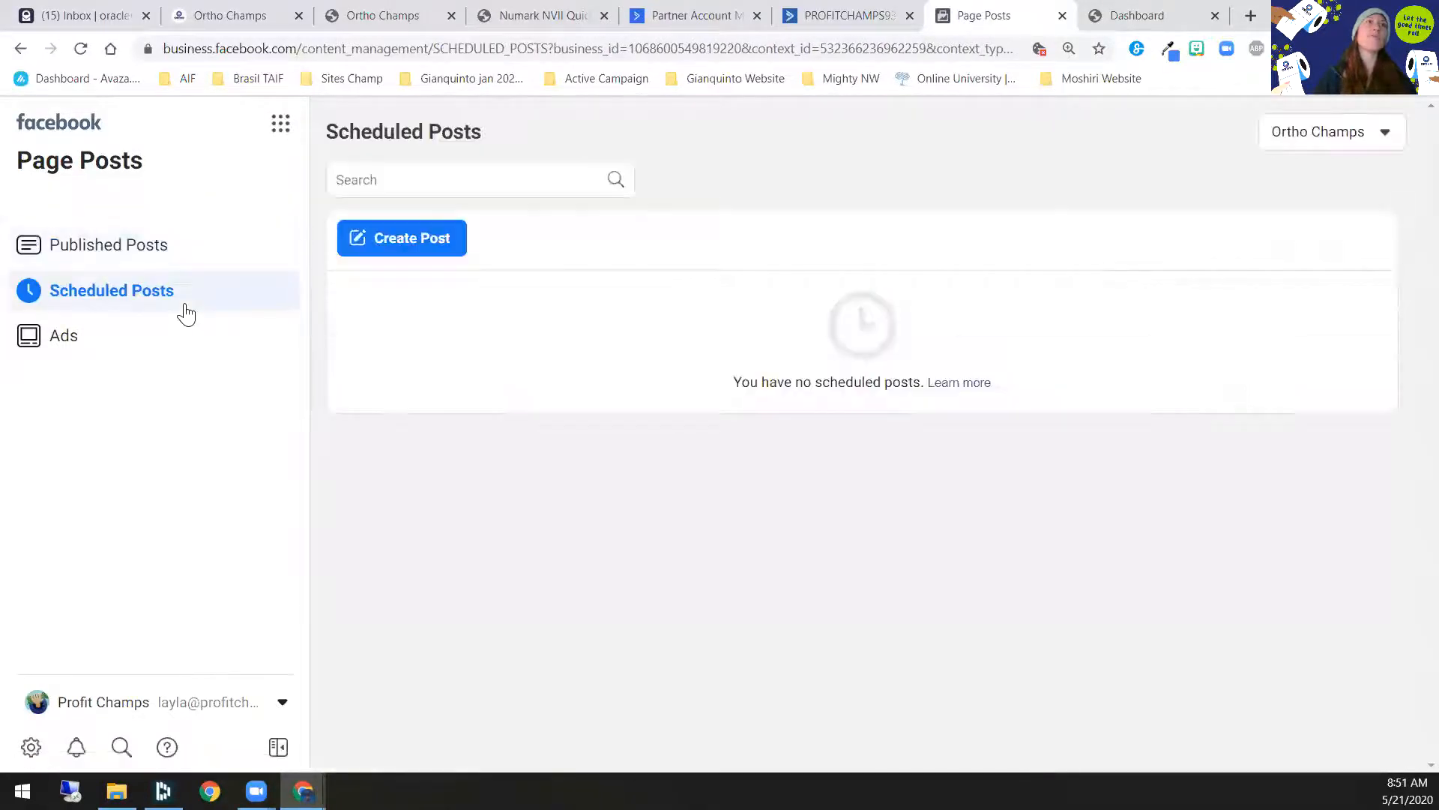
Step: Create a new scheduled post and upload the video file "Join me tonight Ortho Champs Kick Off Party"
click(426, 242)
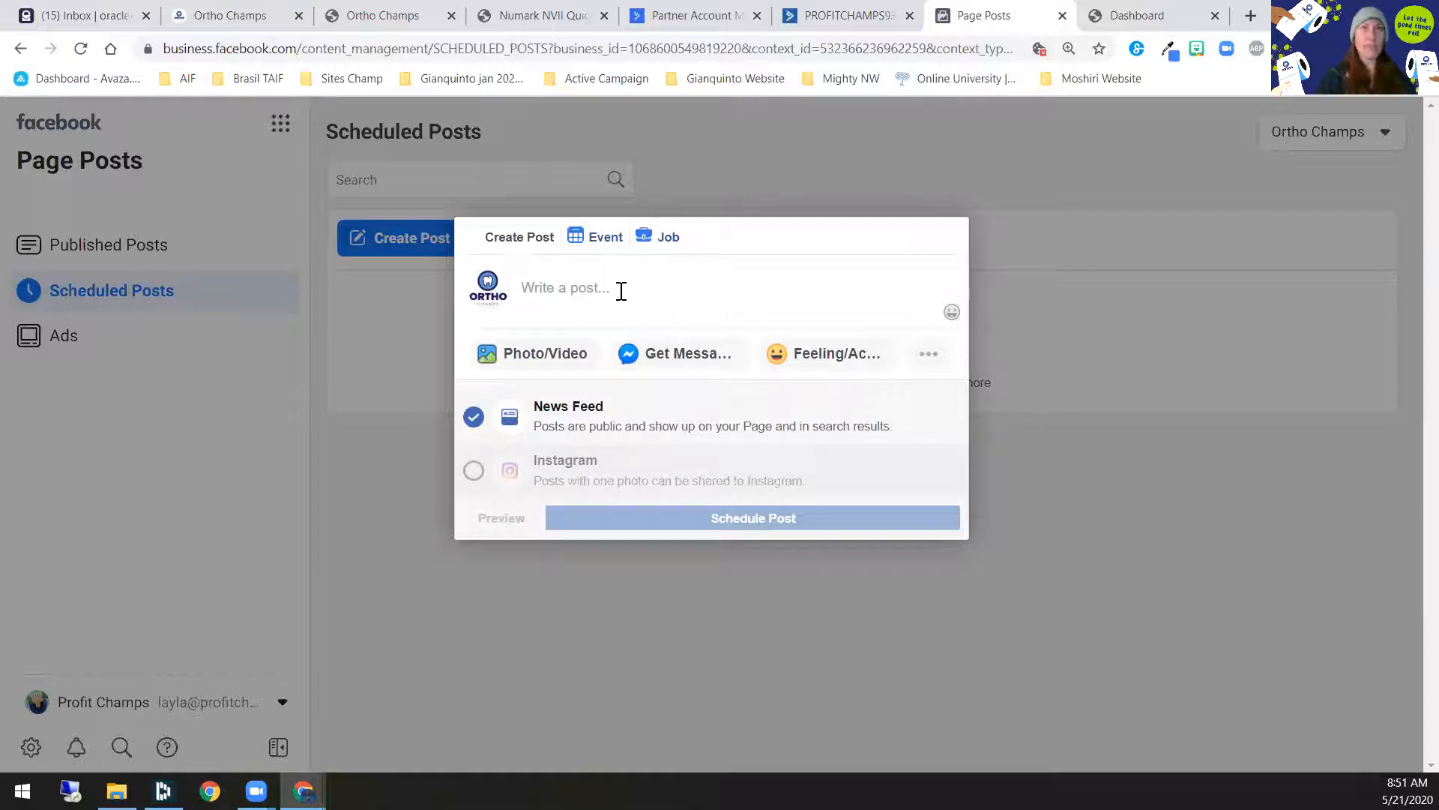
click(545, 354)
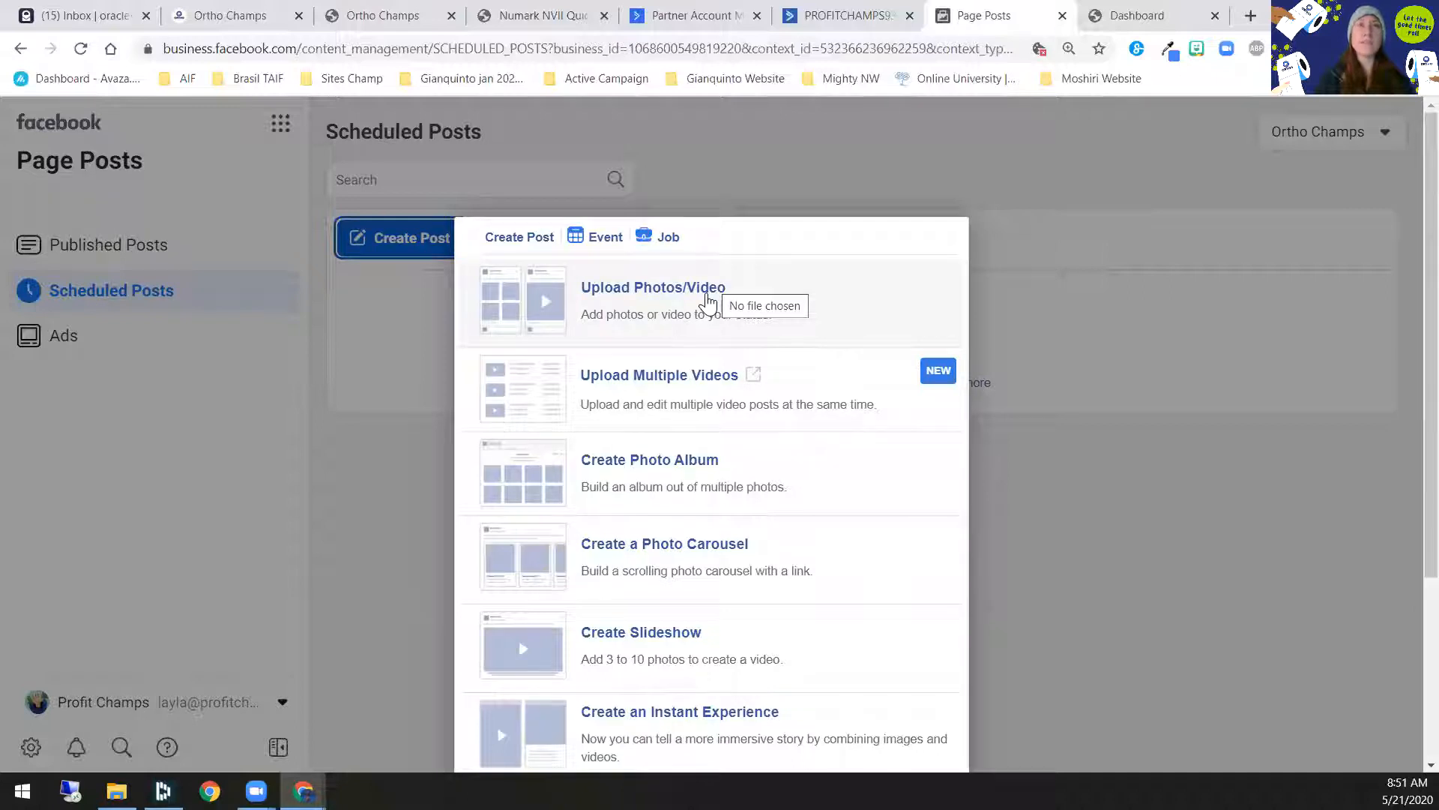
click(706, 299)
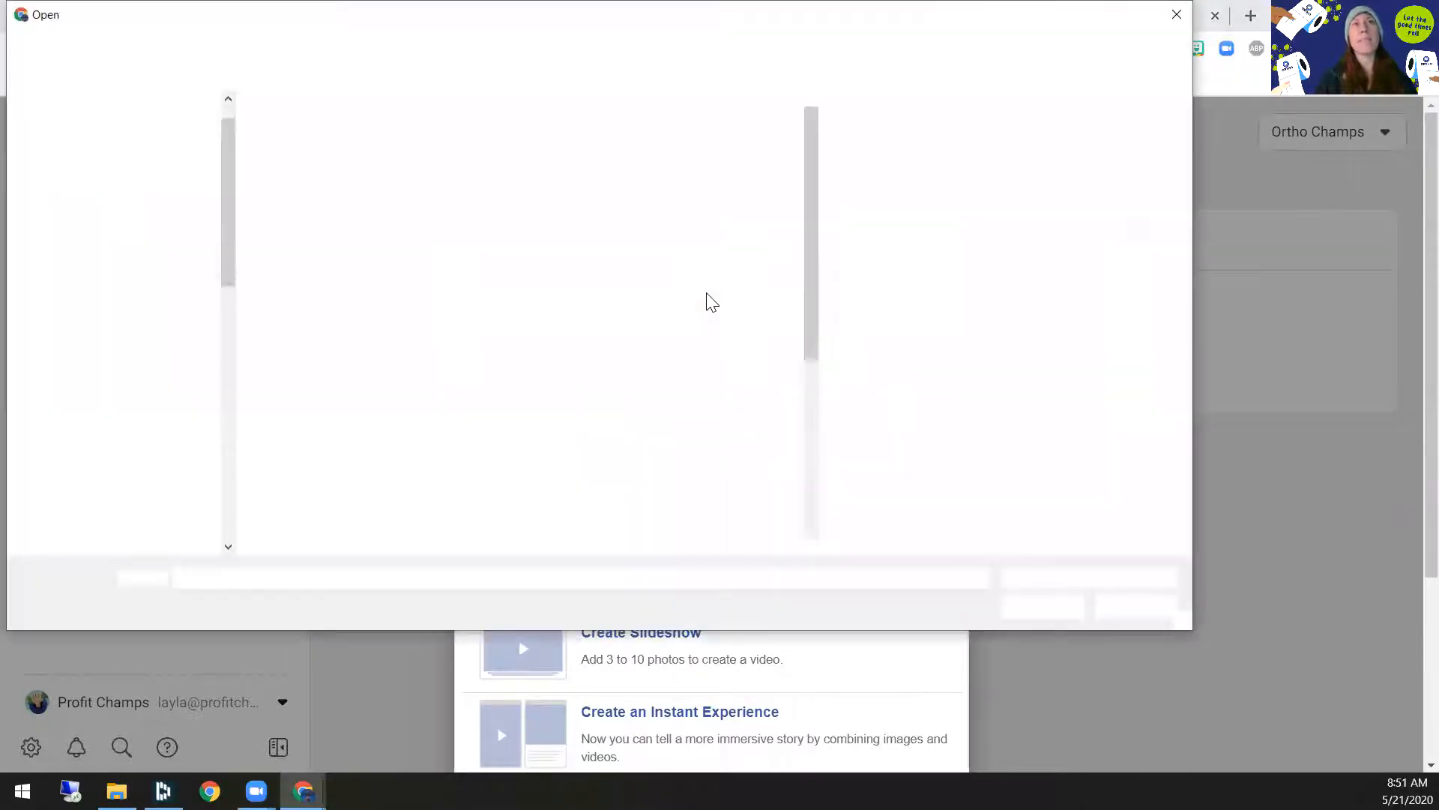
click(304, 184)
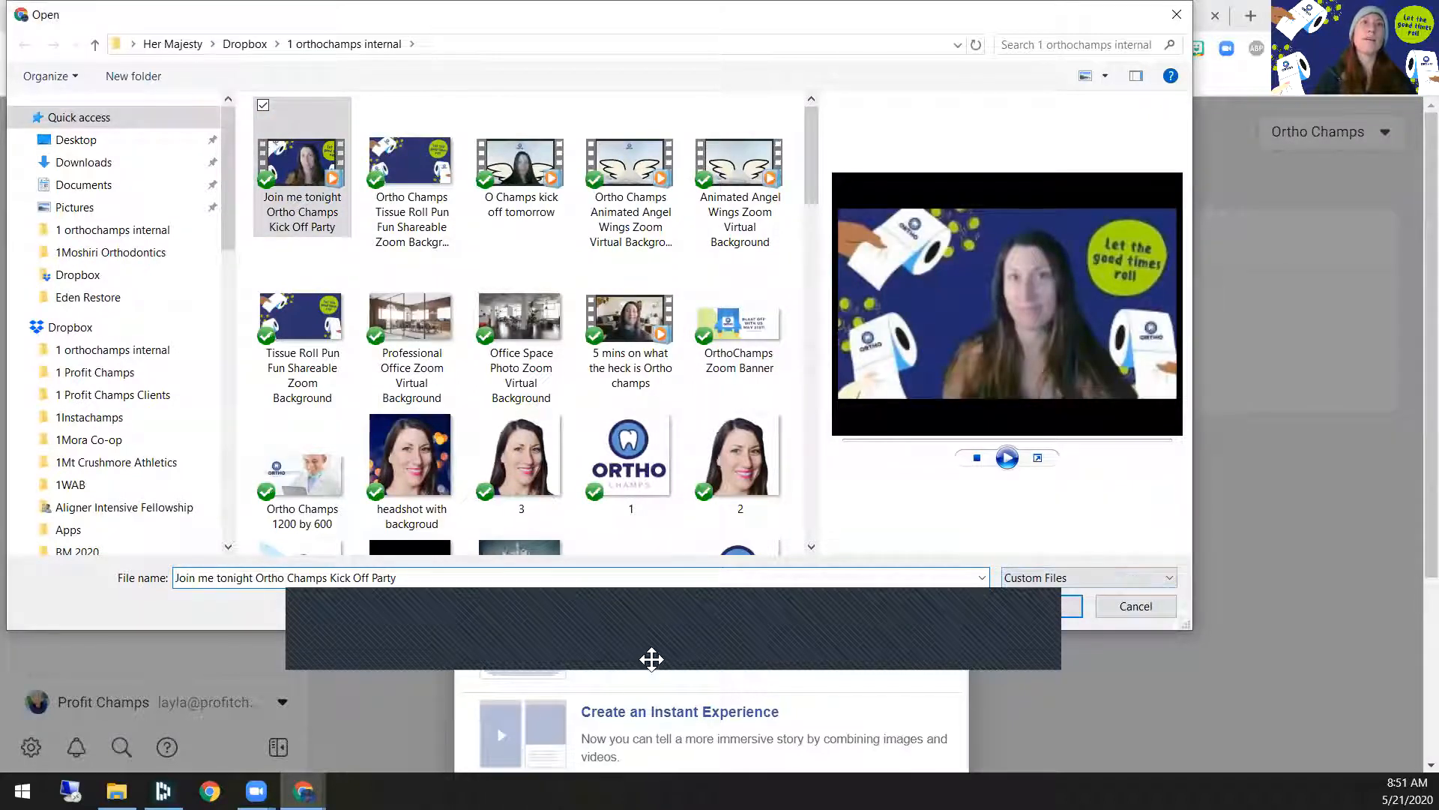
drag(651, 659, 1005, 66)
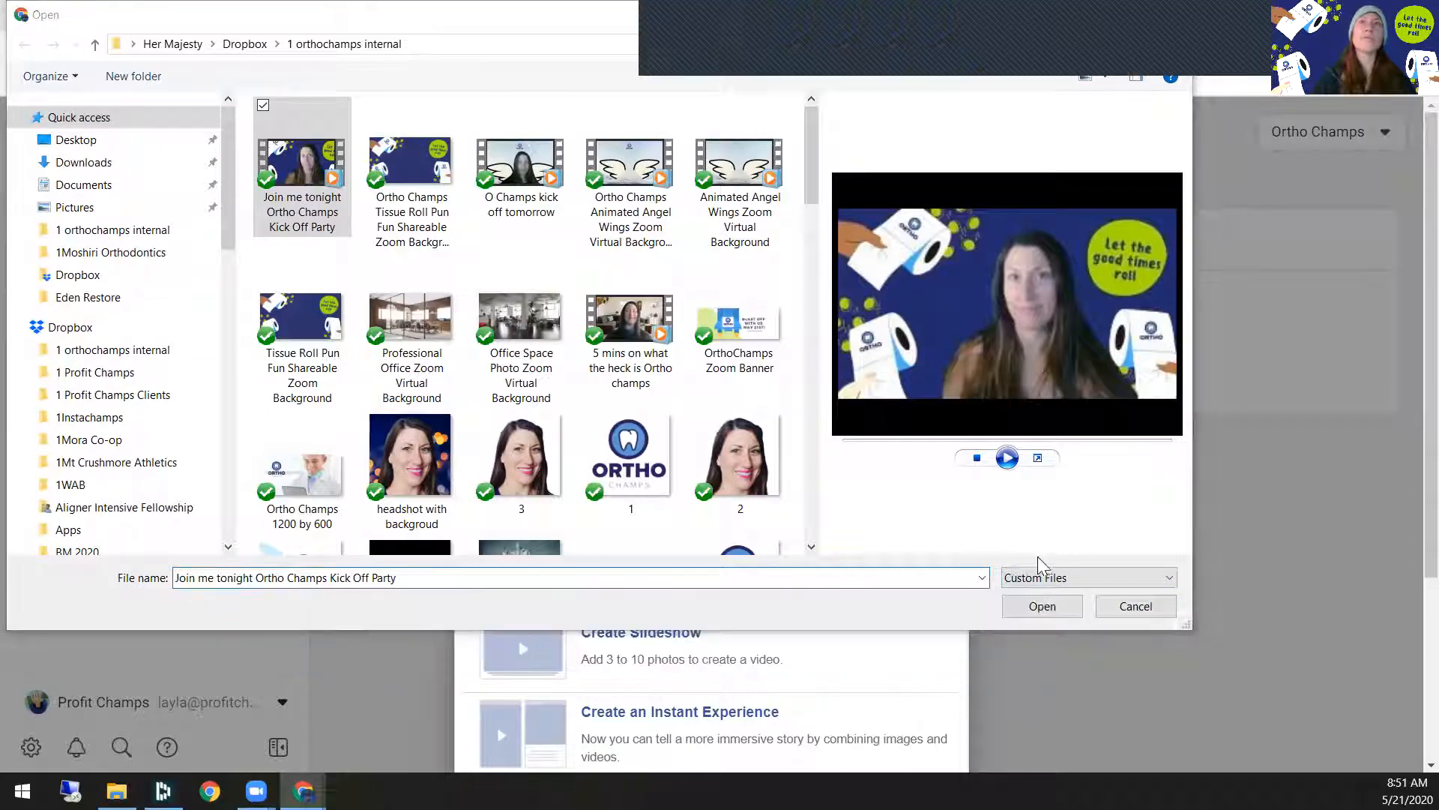
click(1033, 615)
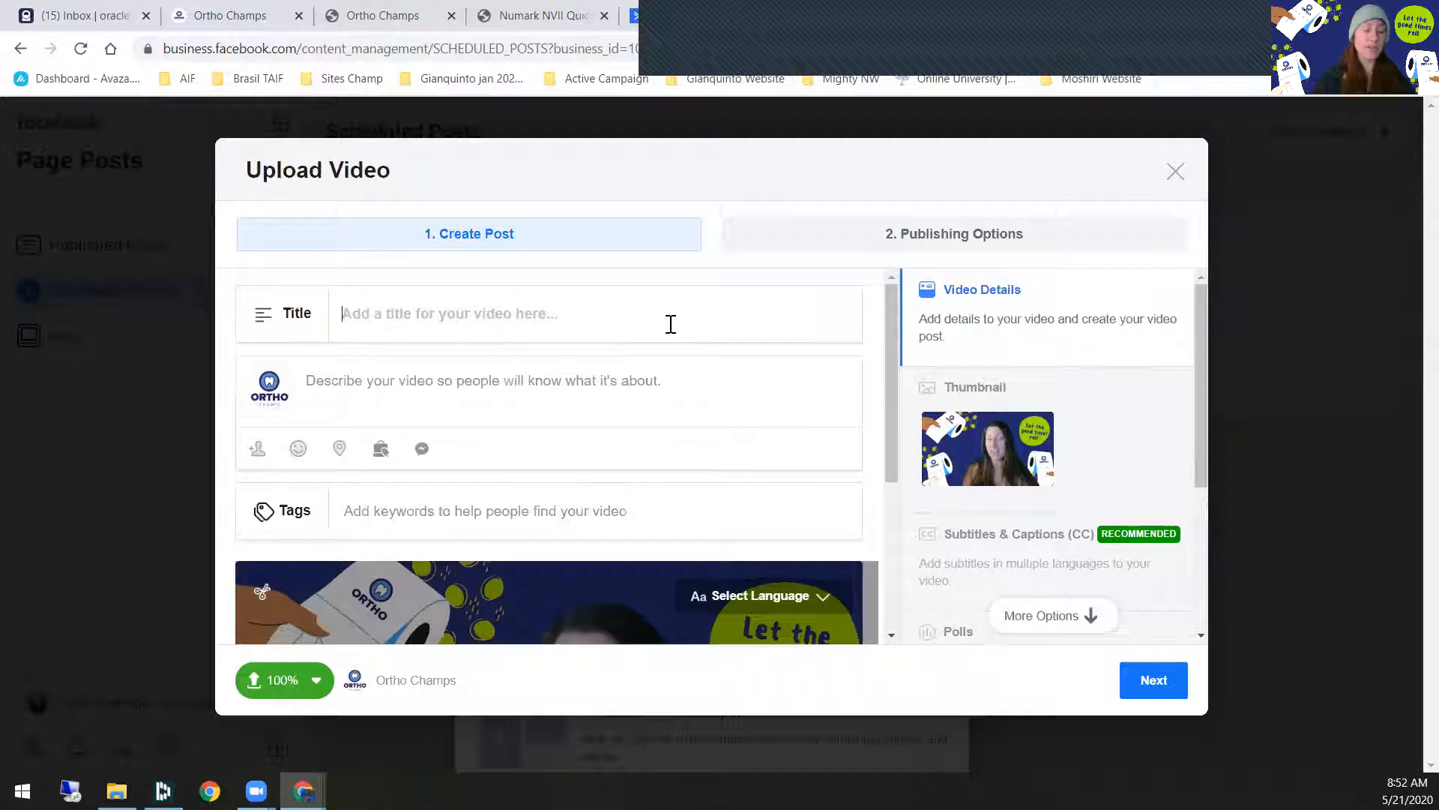
Step: Title the video "Join me tonight Ortho Champs Kick Off Party" and check its preview
text(Join me tonight Ortho Champs Kick Off Party)
click(495, 388)
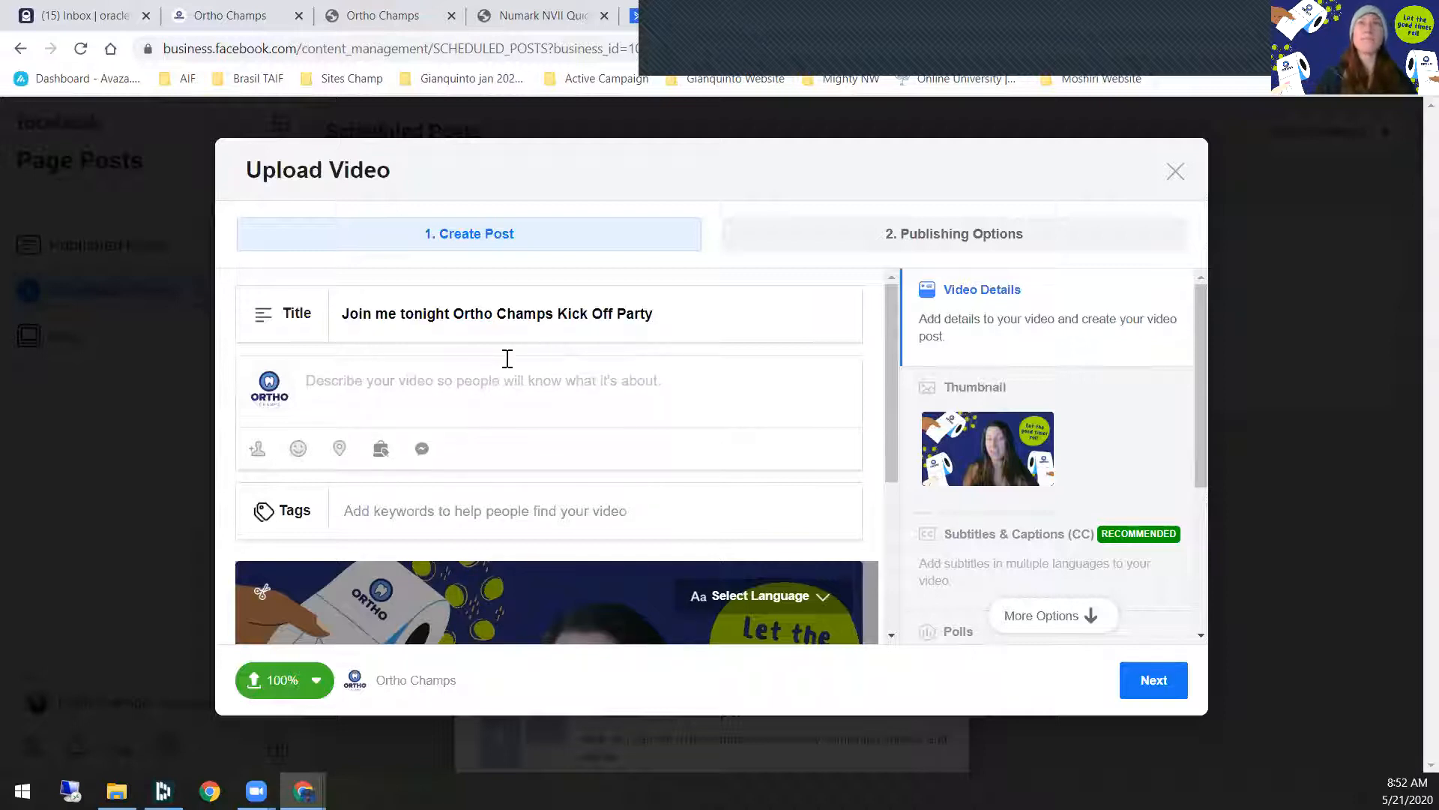
drag(890, 338, 879, 509)
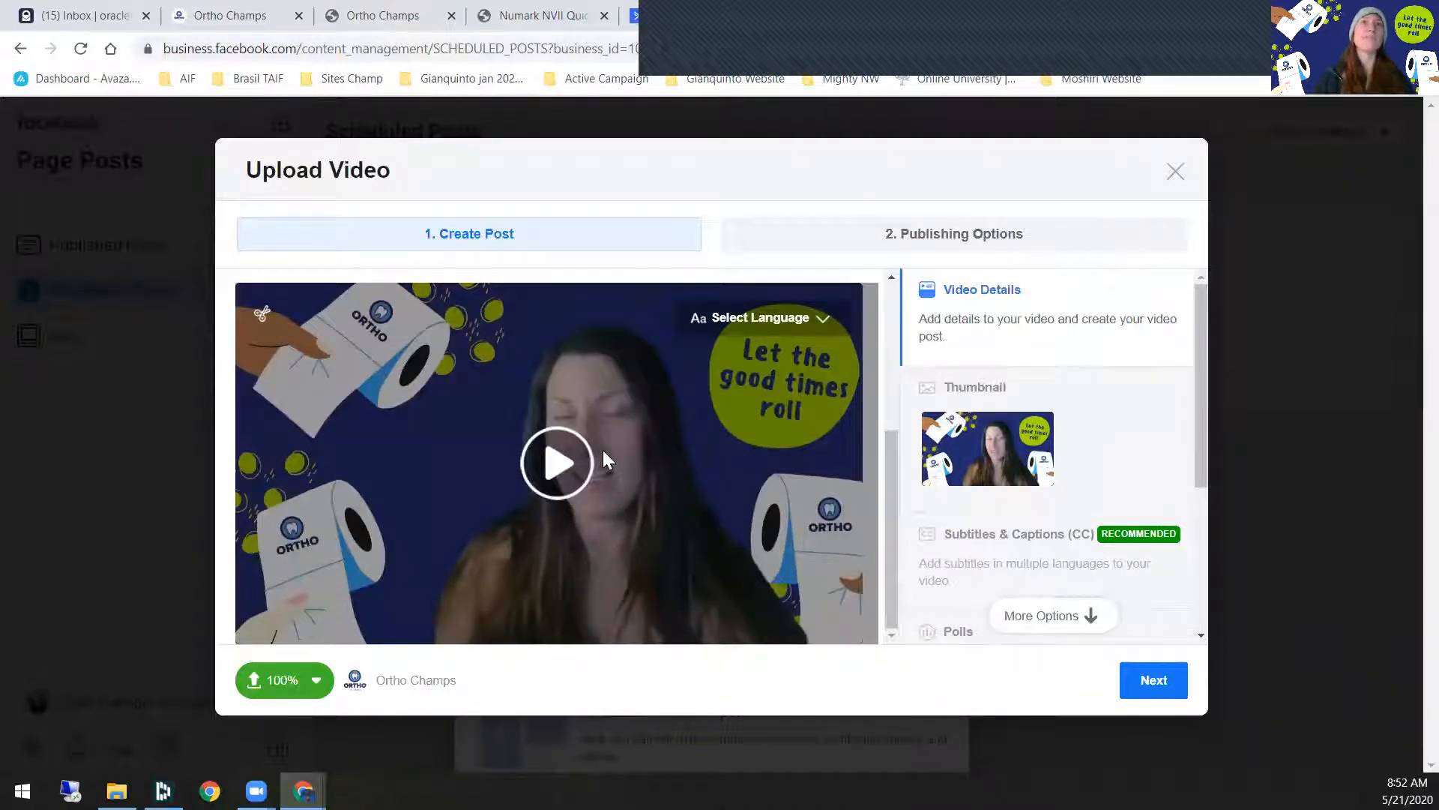
drag(886, 551, 889, 430)
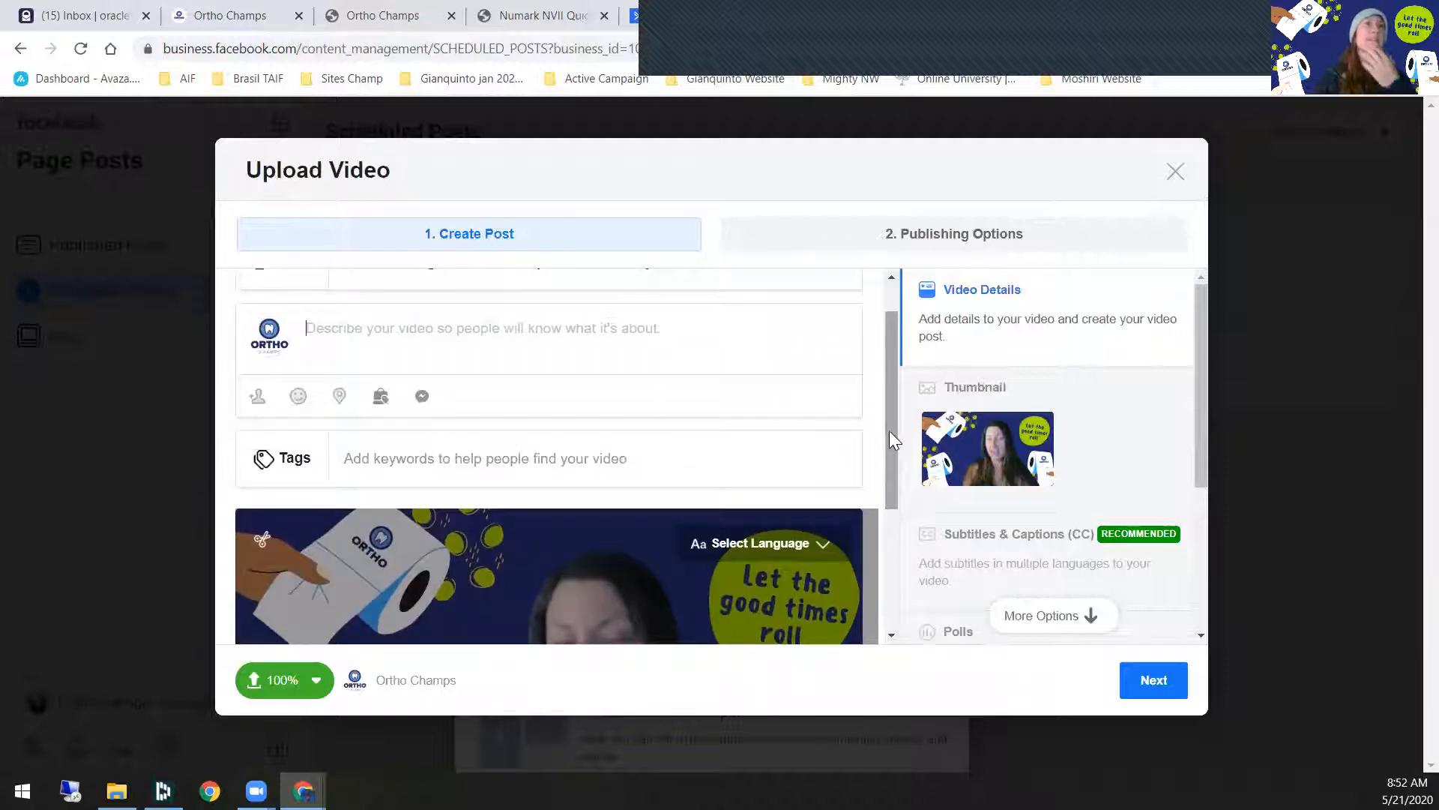
Step: Enter the video description "Join us for the kick off party and a chance to win a free year access plan!"
click(487, 340)
text(Join us for the i)
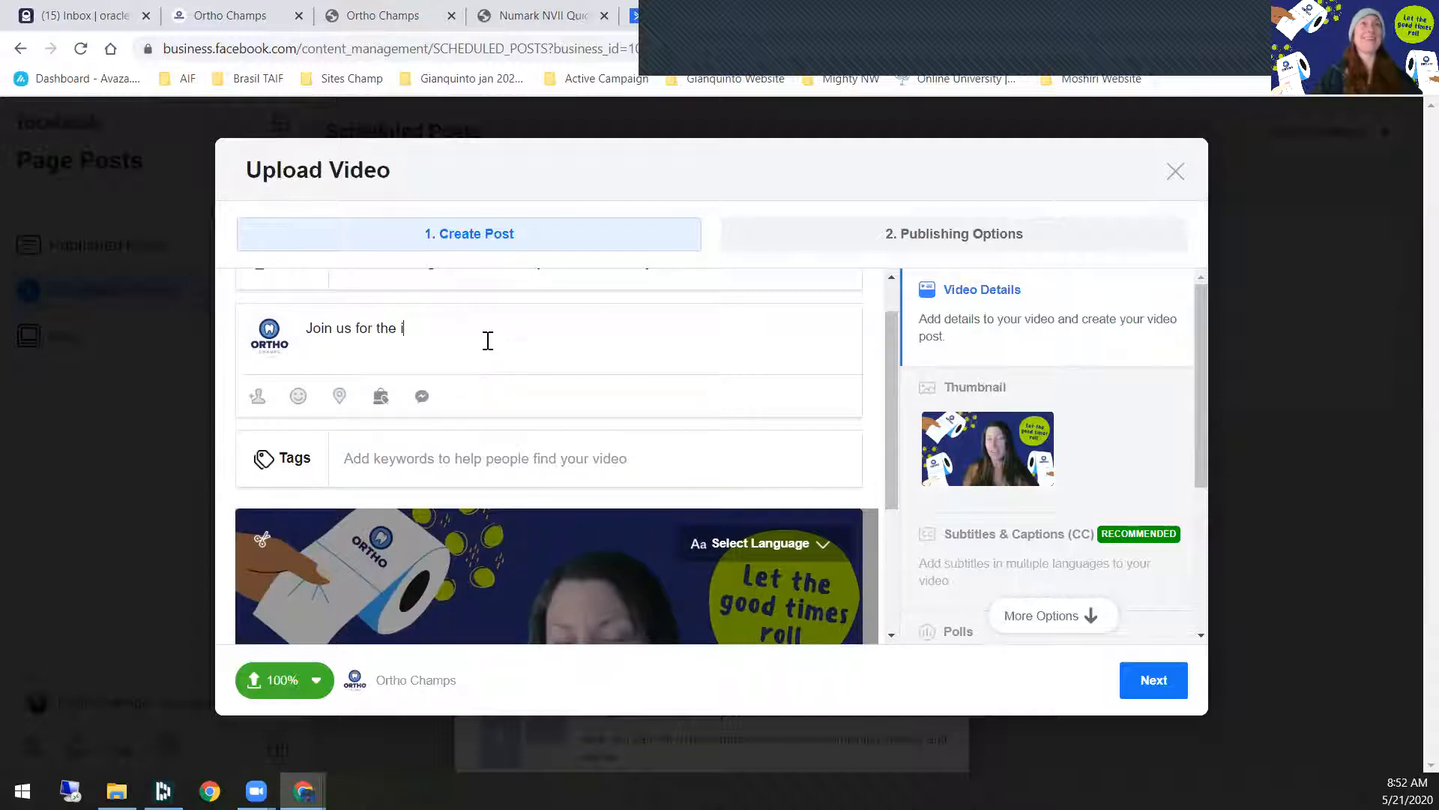
key(BackSpace)
text(kick )
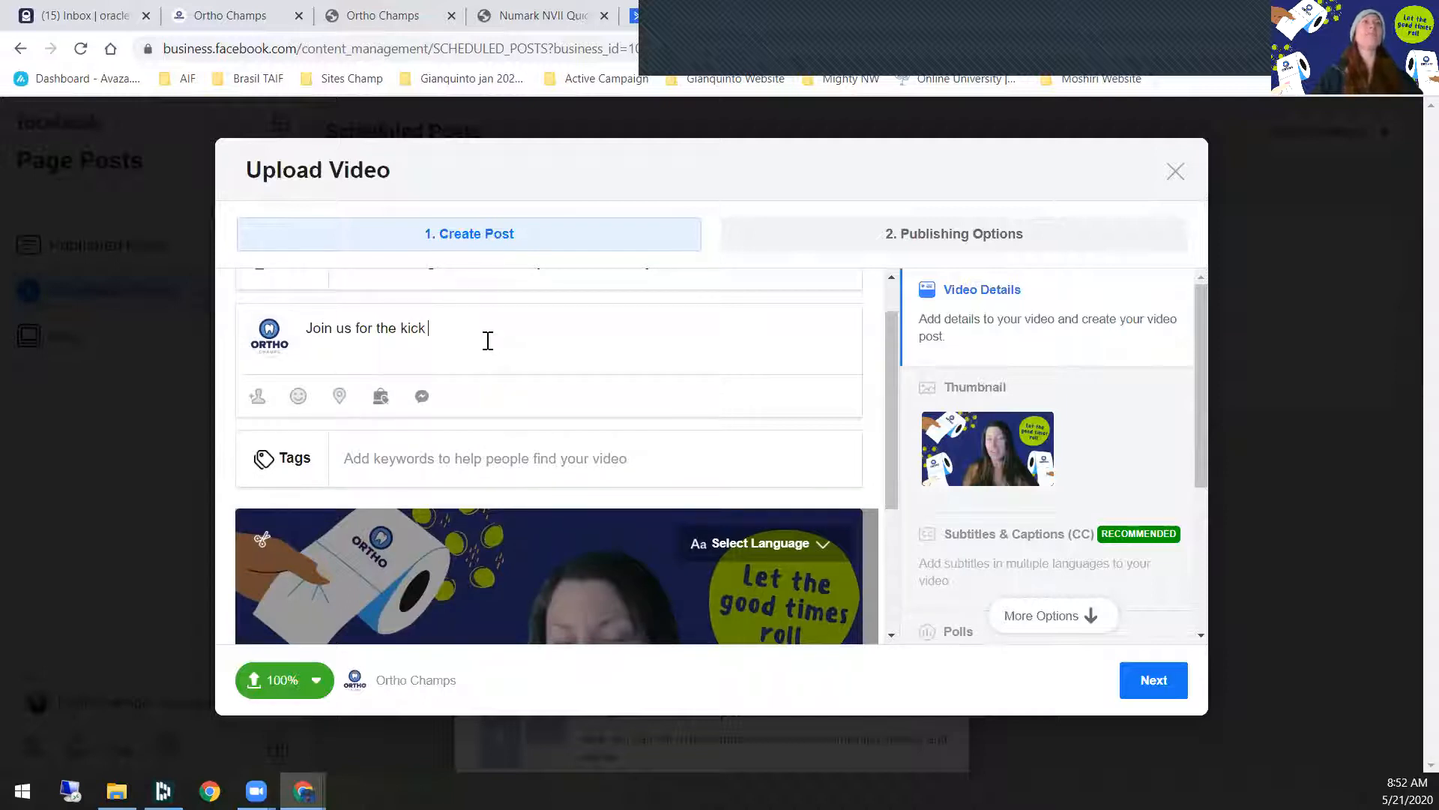
text(off party)
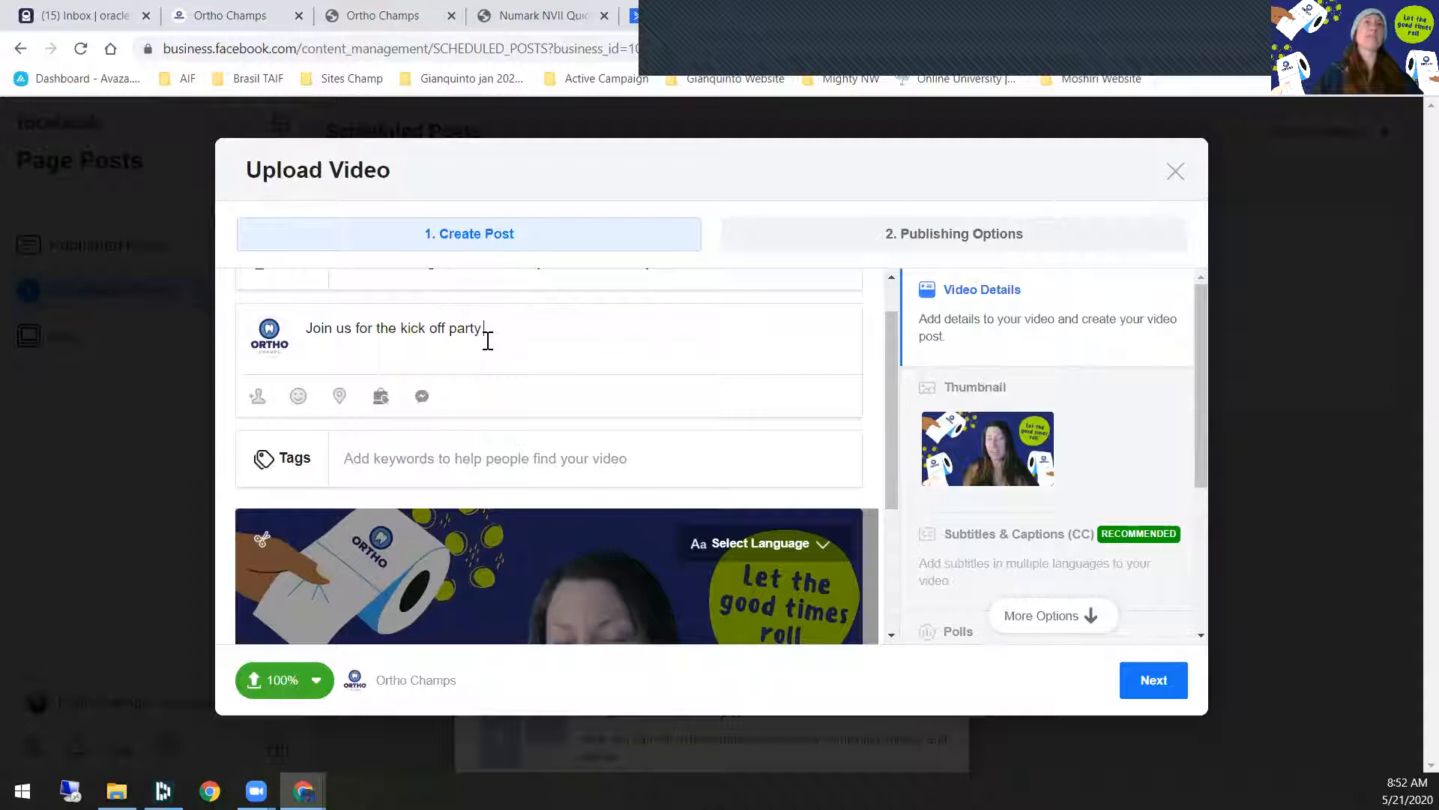
text( and a chance to win a free year)
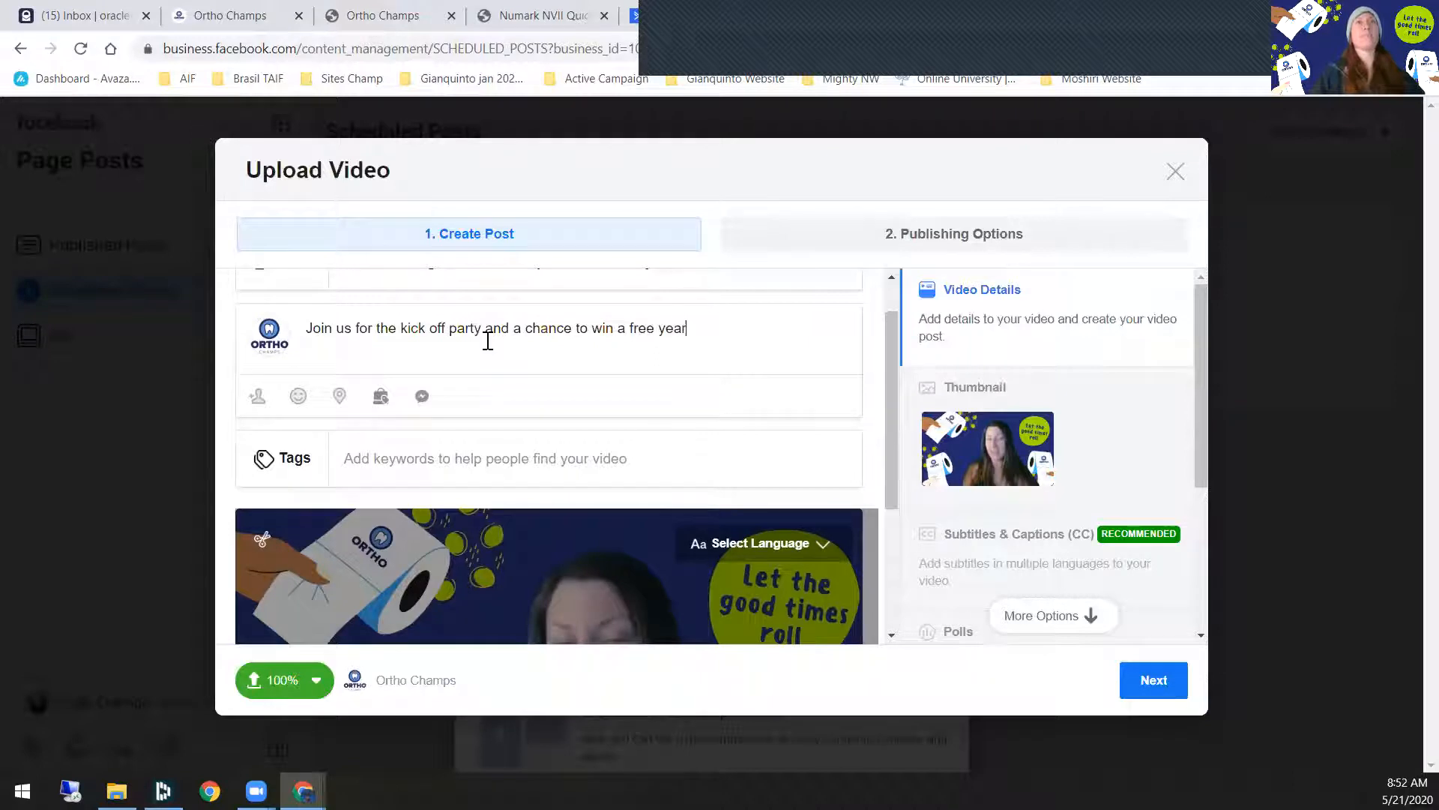
text( access poa)
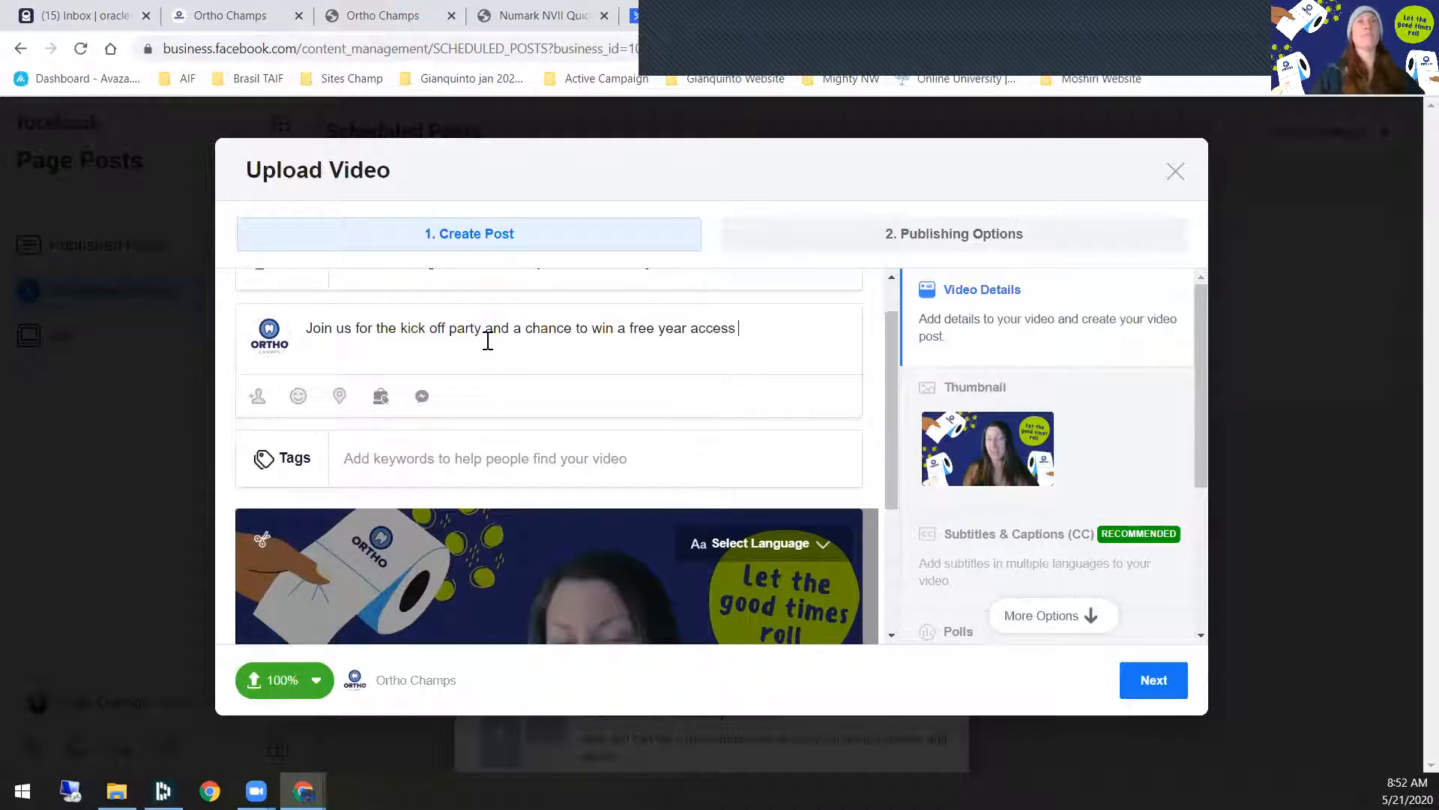
key(BackSpace)
key(BackSpace)
text(lan!)
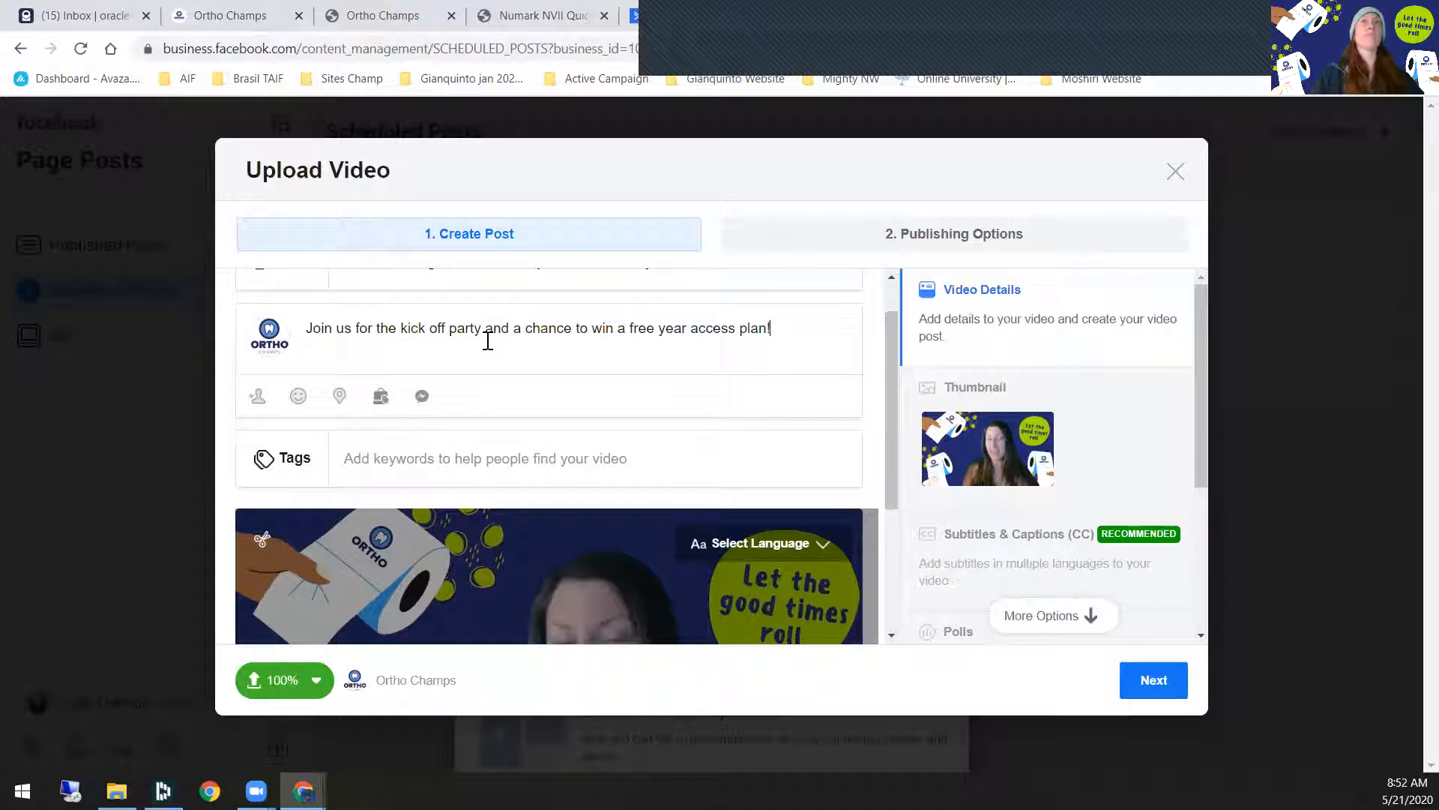
Step: Switch to the other browser window, load zoom.us in a new tab and open the Zoom account profile
click(795, 49)
click(1059, 60)
drag(1060, 59, 1046, 215)
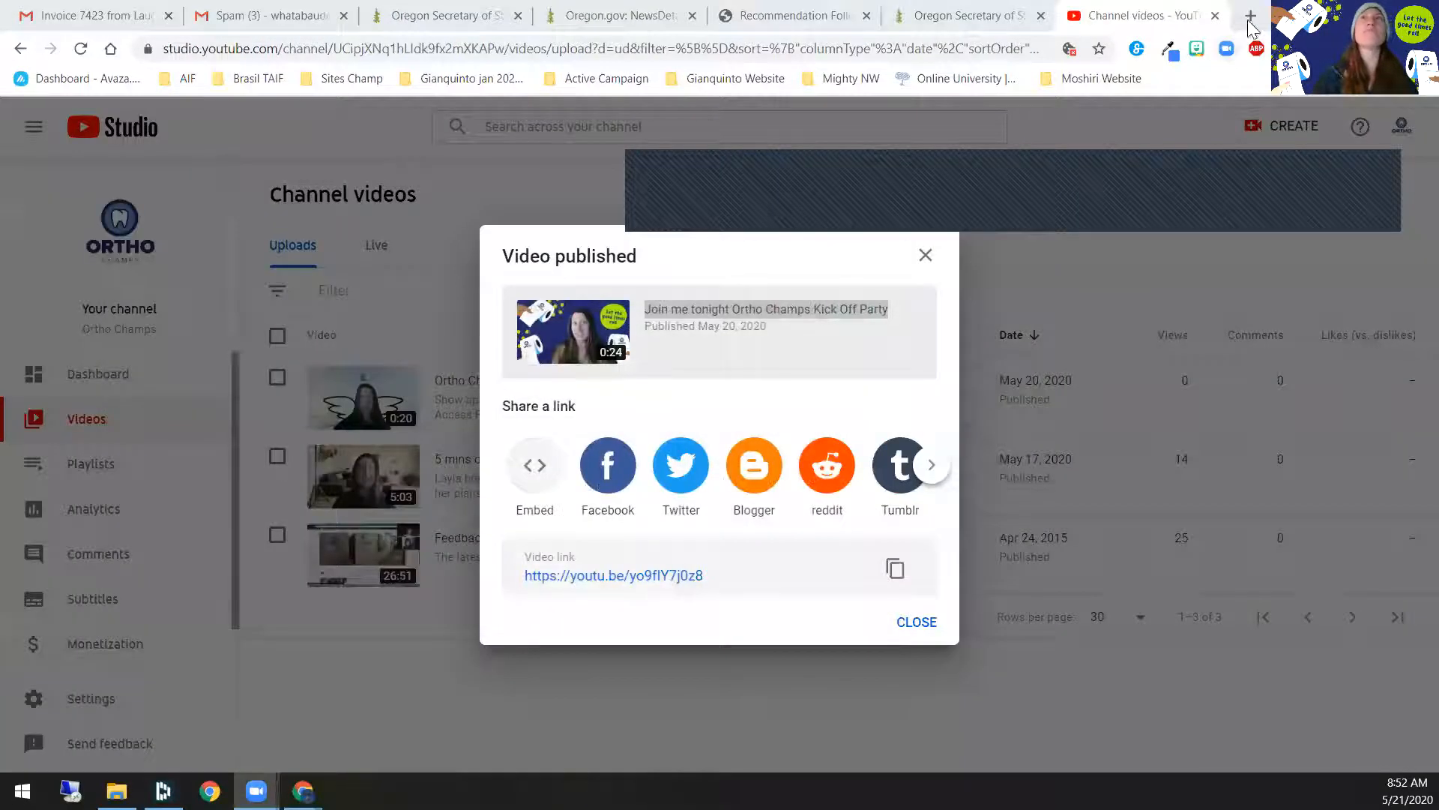
click(1249, 17)
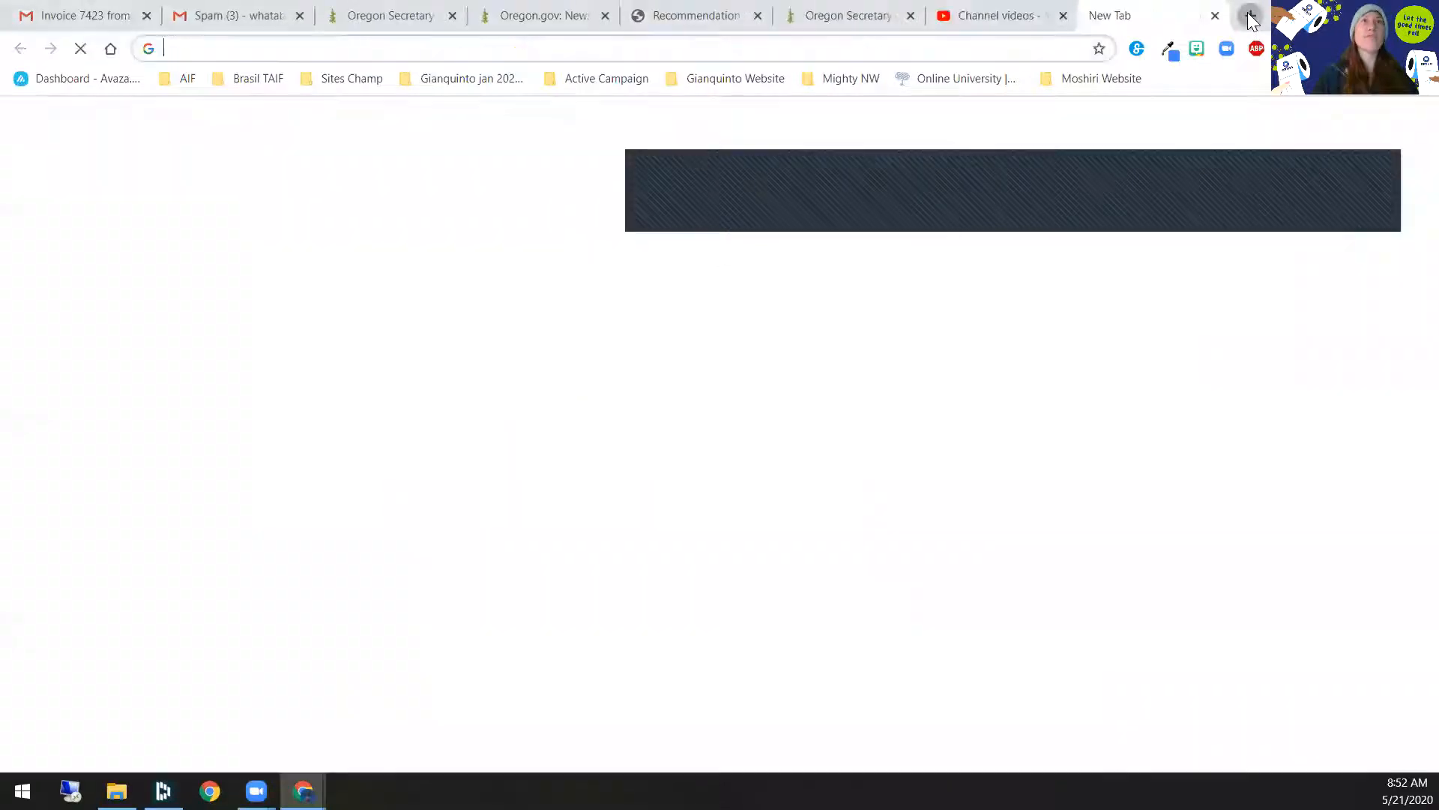
text(zoom.us)
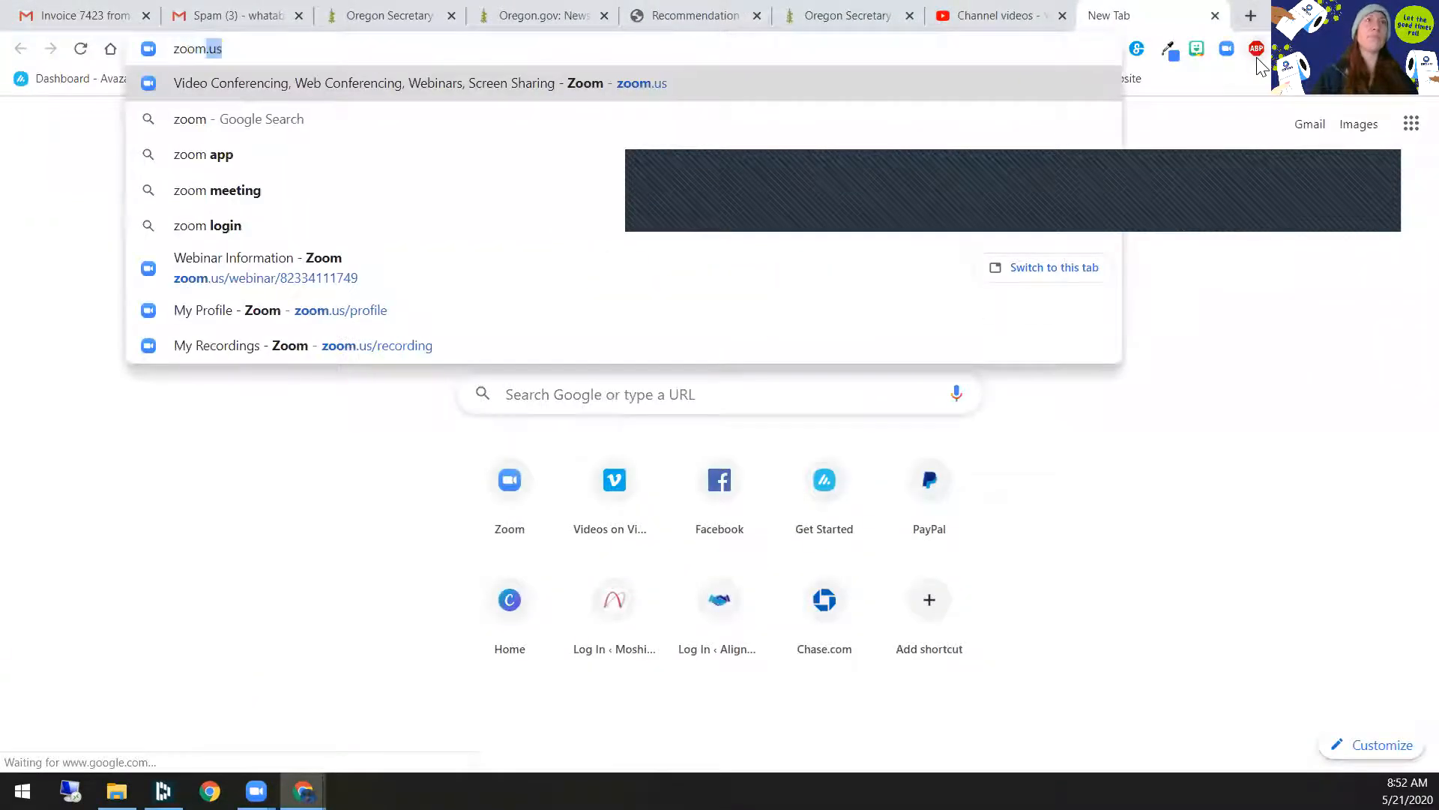
key(Return)
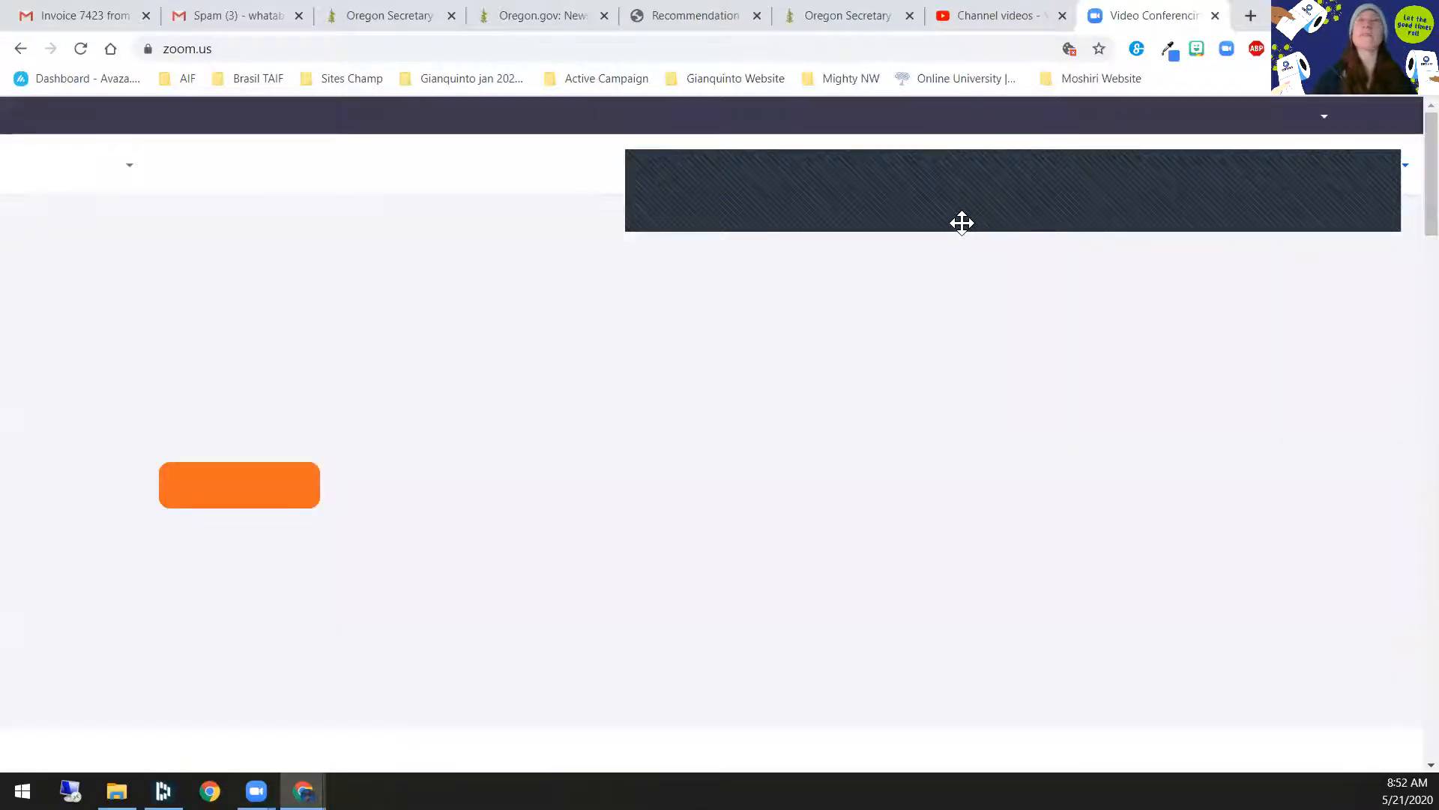
drag(962, 222, 683, 694)
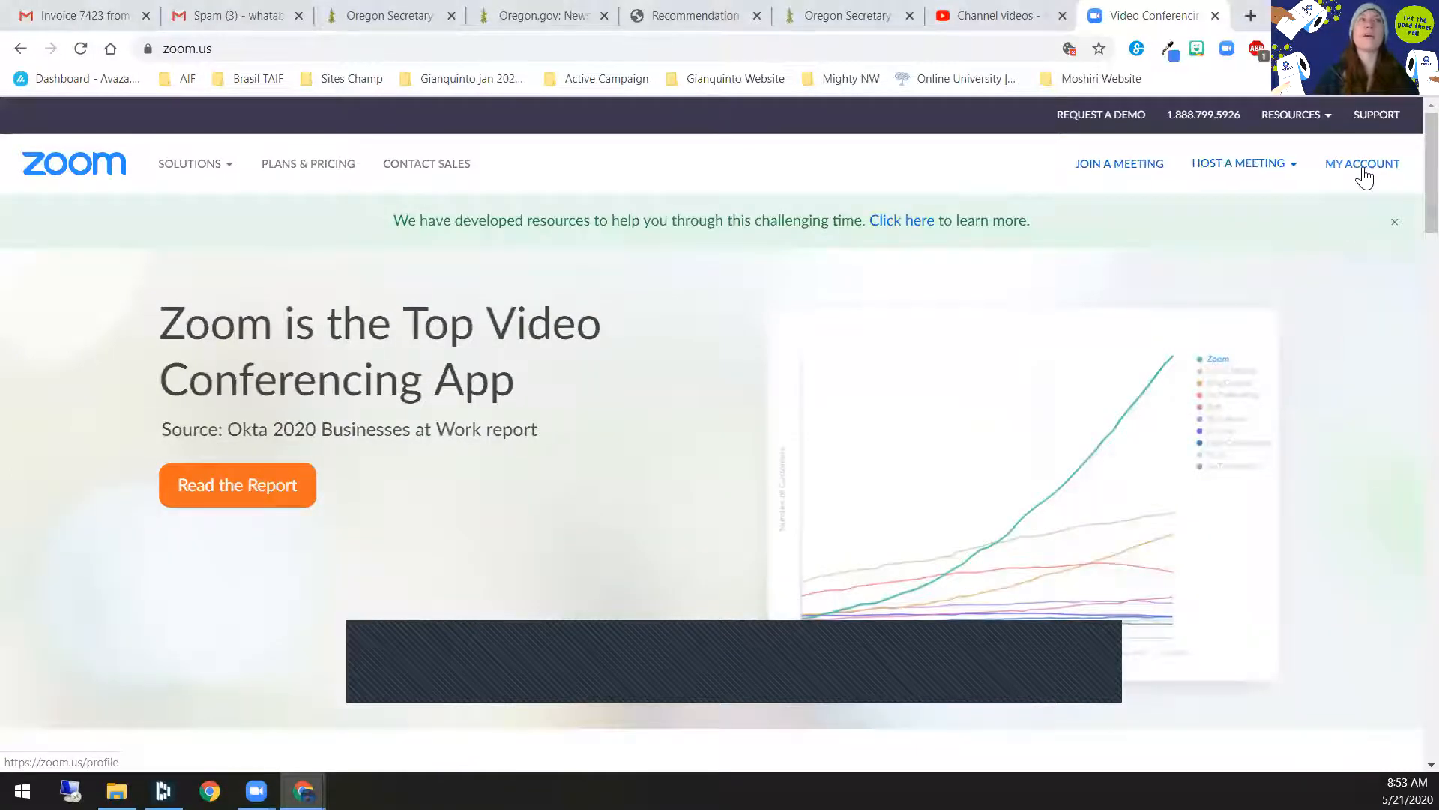
click(1364, 174)
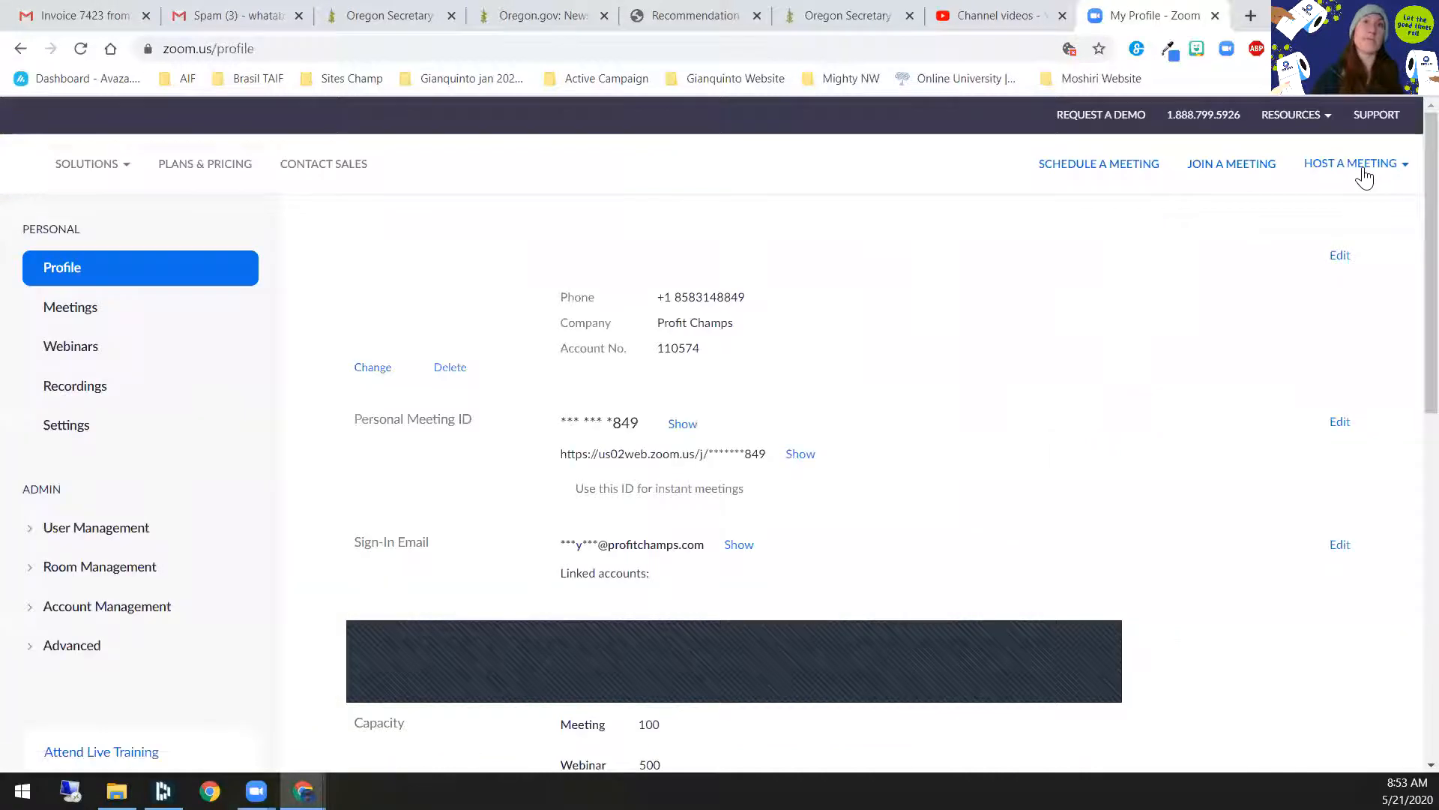
Step: Open the details of the "Ortho Champs Community Launch Party" webinar and look through its registration and tracking link information
click(73, 351)
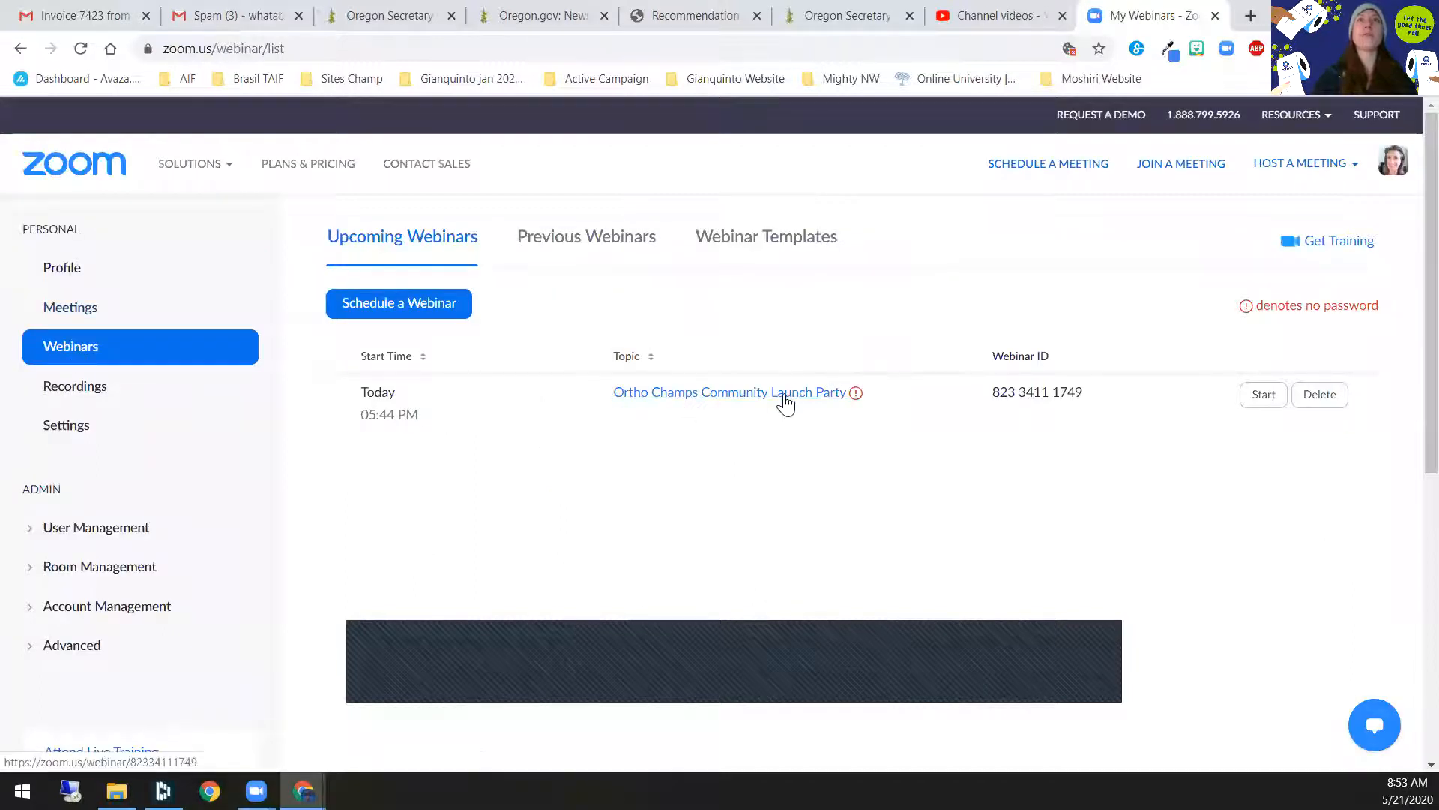
click(785, 403)
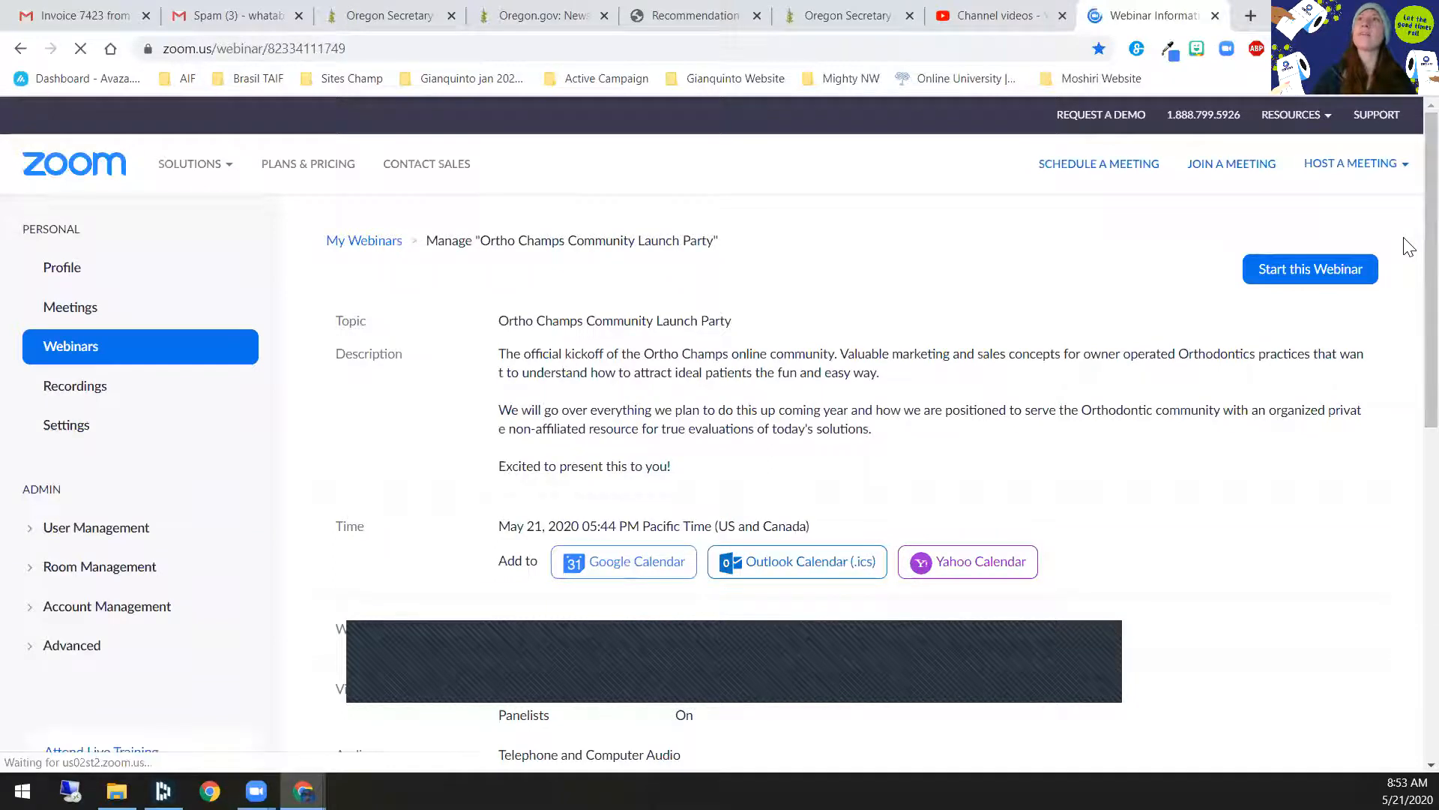
scroll(1408, 455, down, 3)
scroll(1408, 455, down, 15)
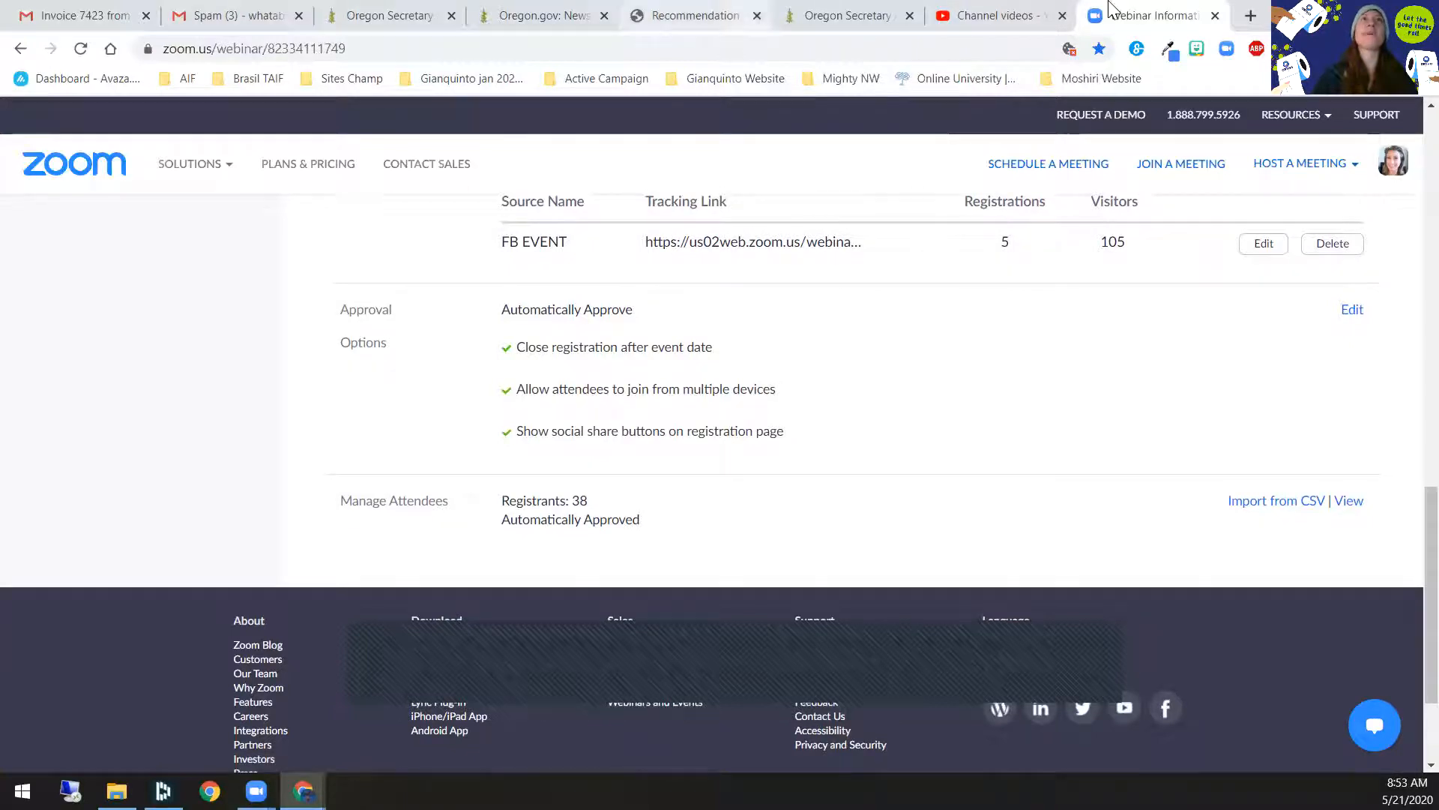
Step: Switch back to the Page Posts browser window and paste the Zoom webinar registration link beneath the video description
click(1332, 13)
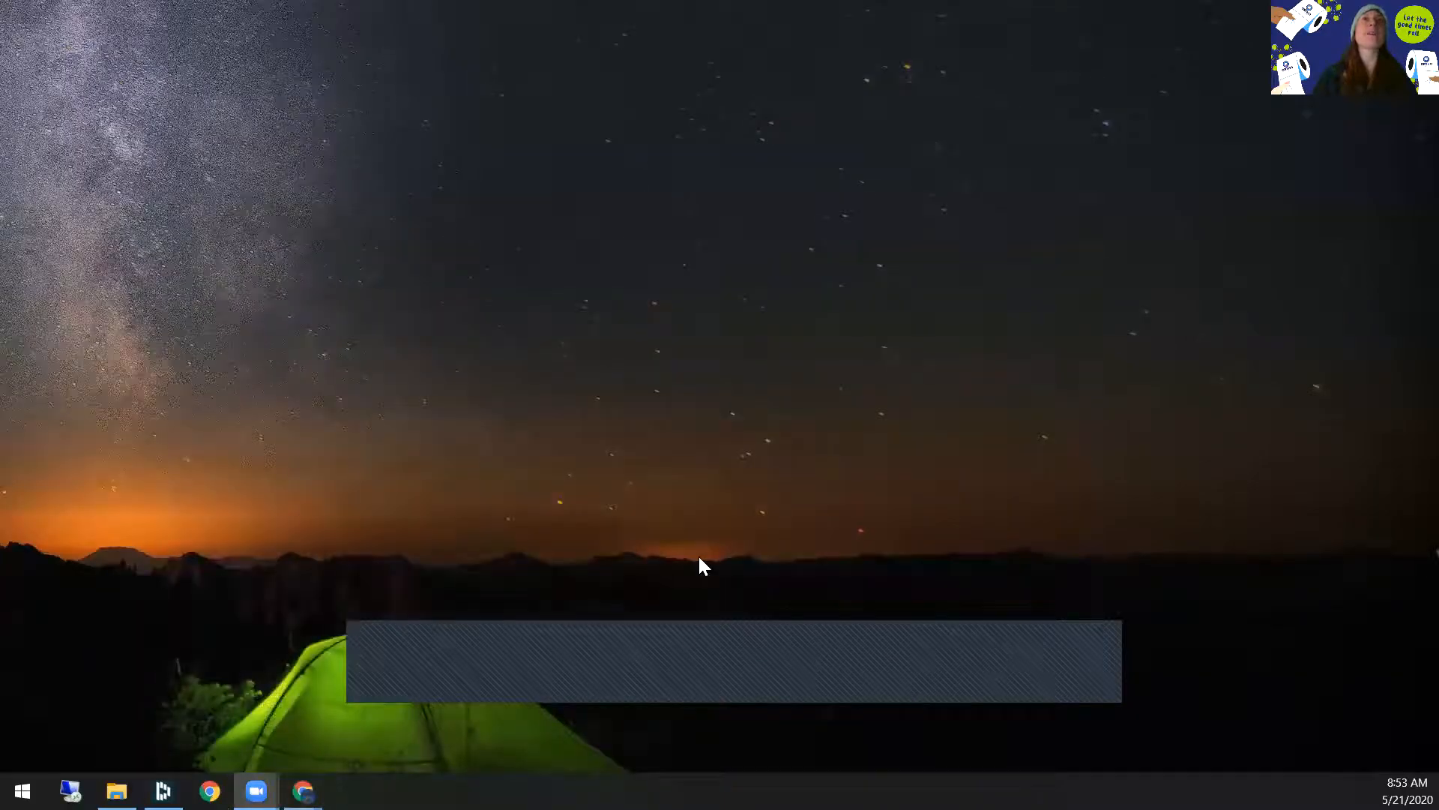
mouse_move(294, 791)
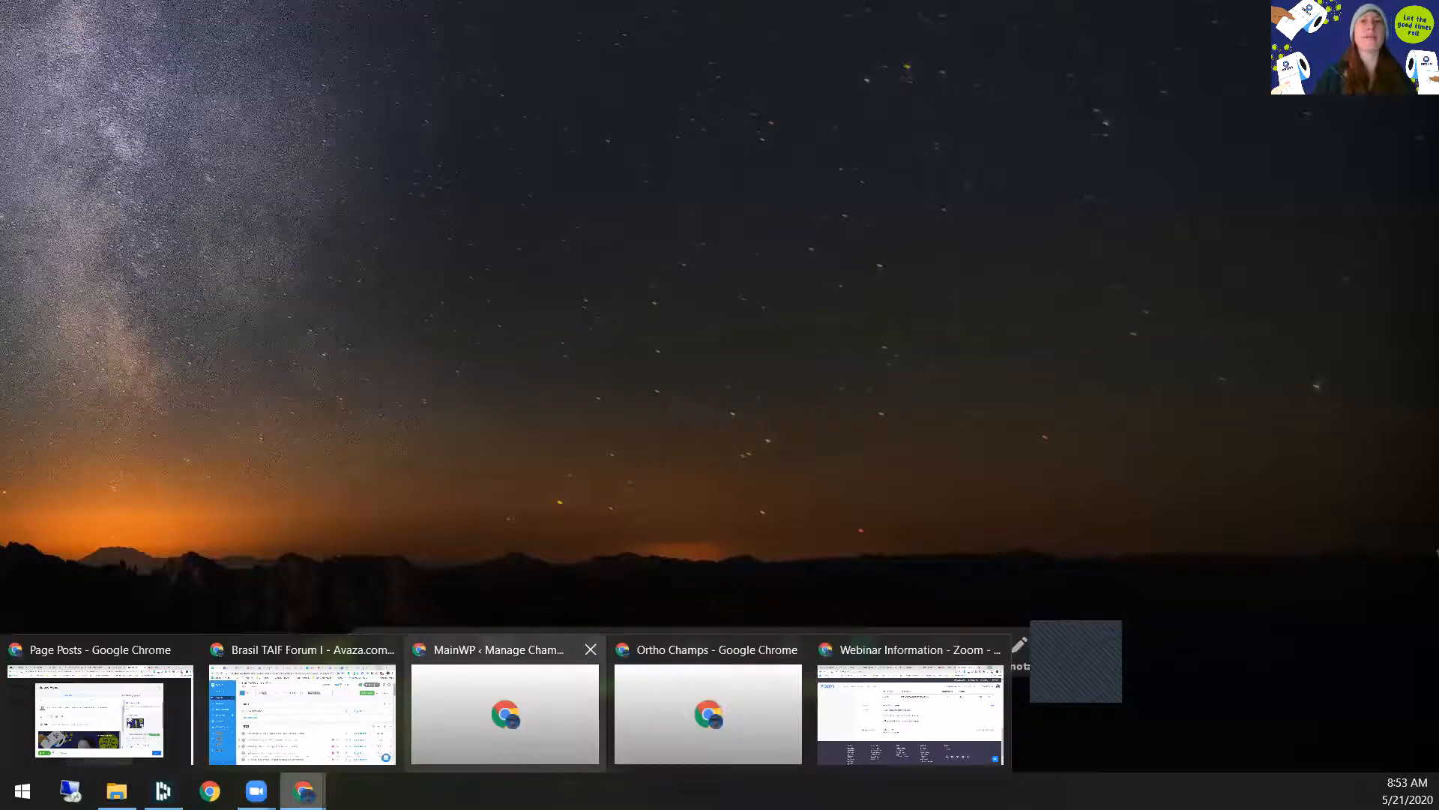
click(129, 705)
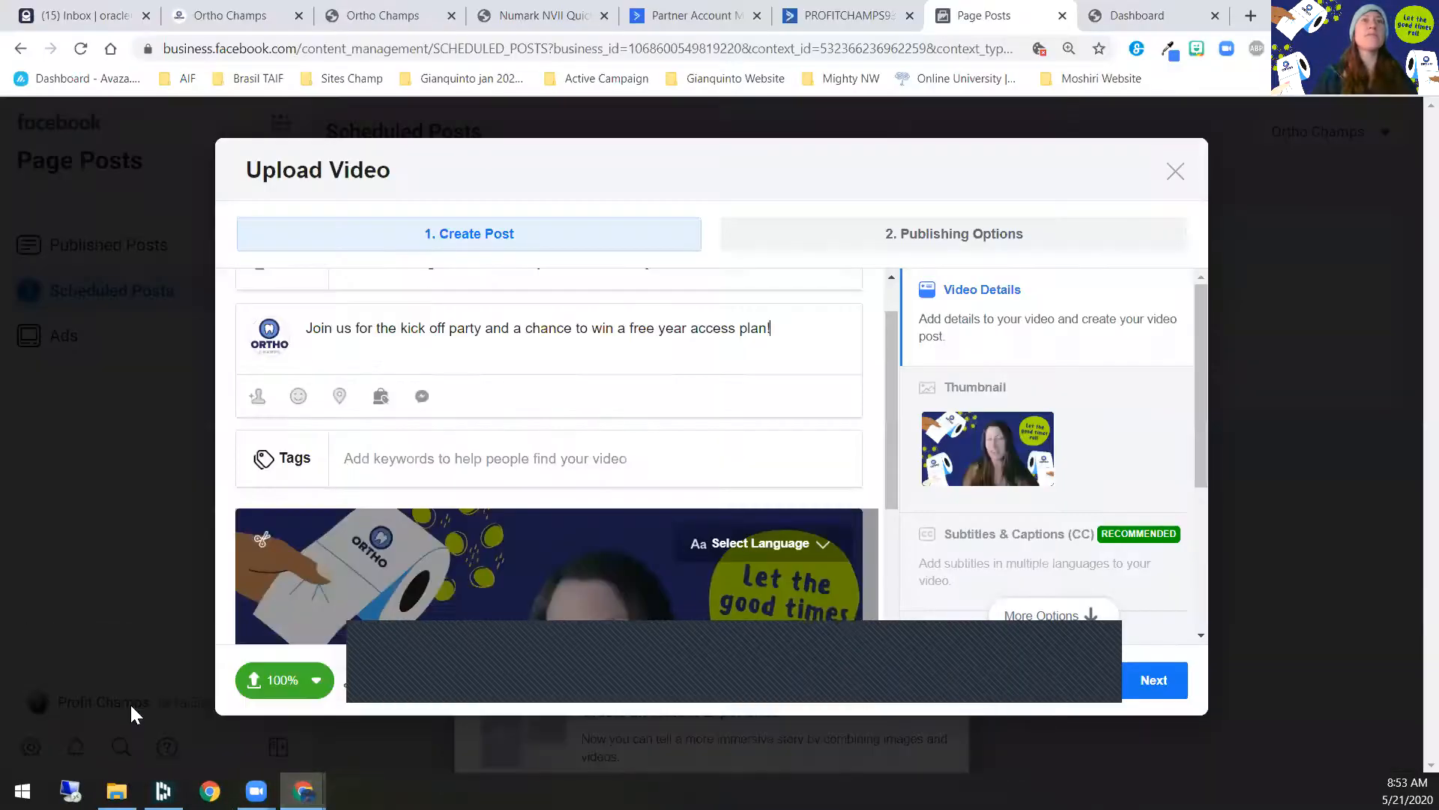
key(ctrl+v)
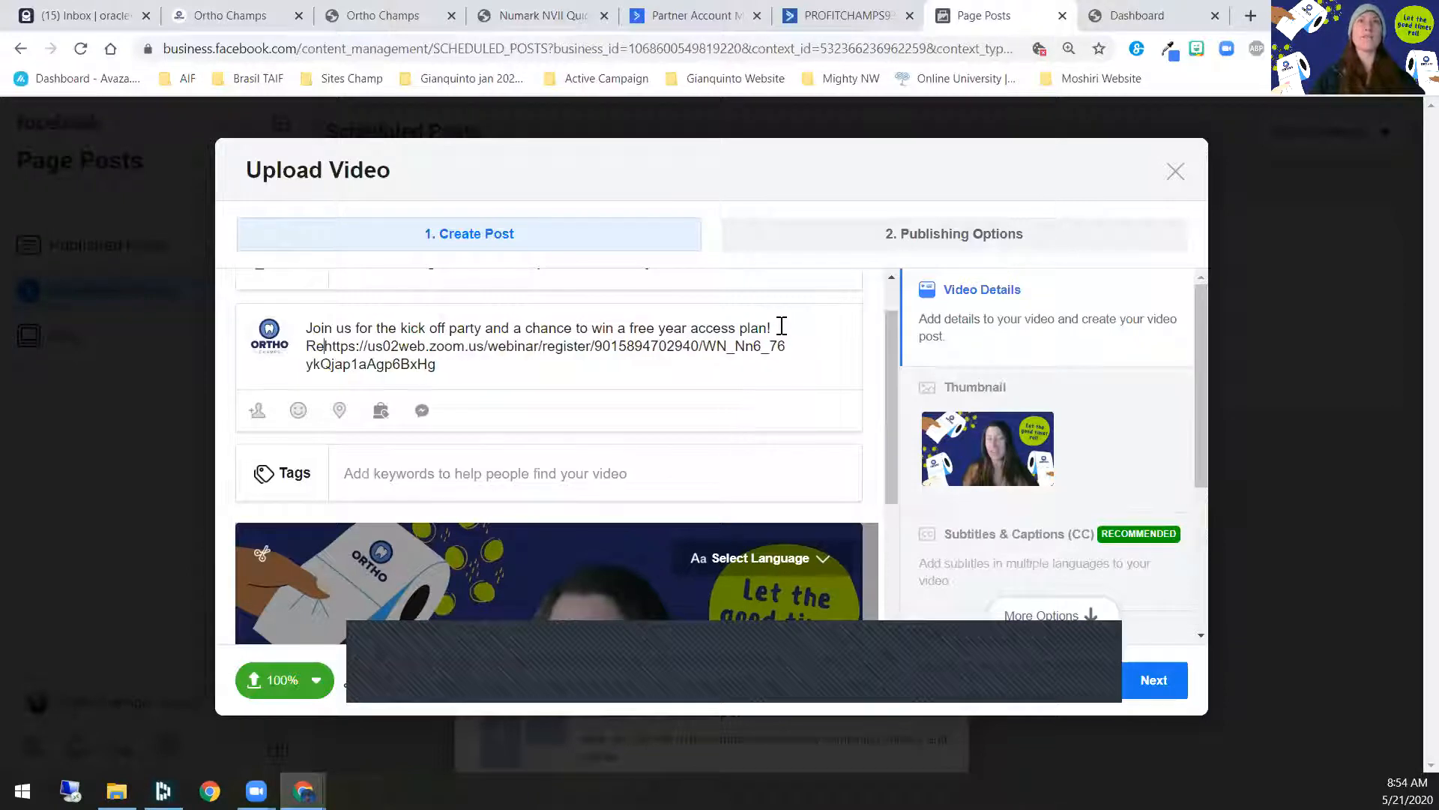
Step: Add "Register NOW to join us live or for the recorded replay.... Link in Bio" above the registration link, separated by a blank line
text(tyer)
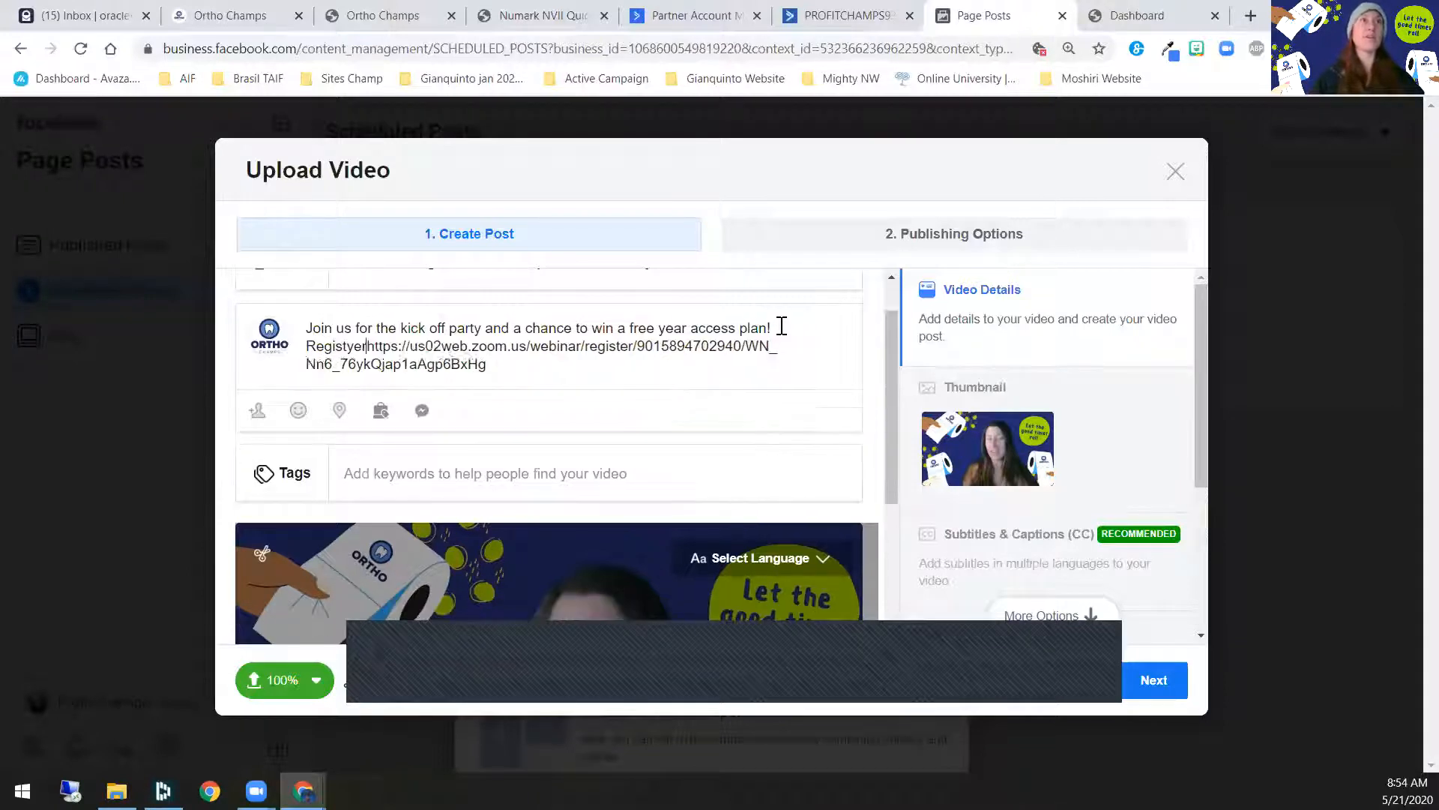
text(er)
key(Return)
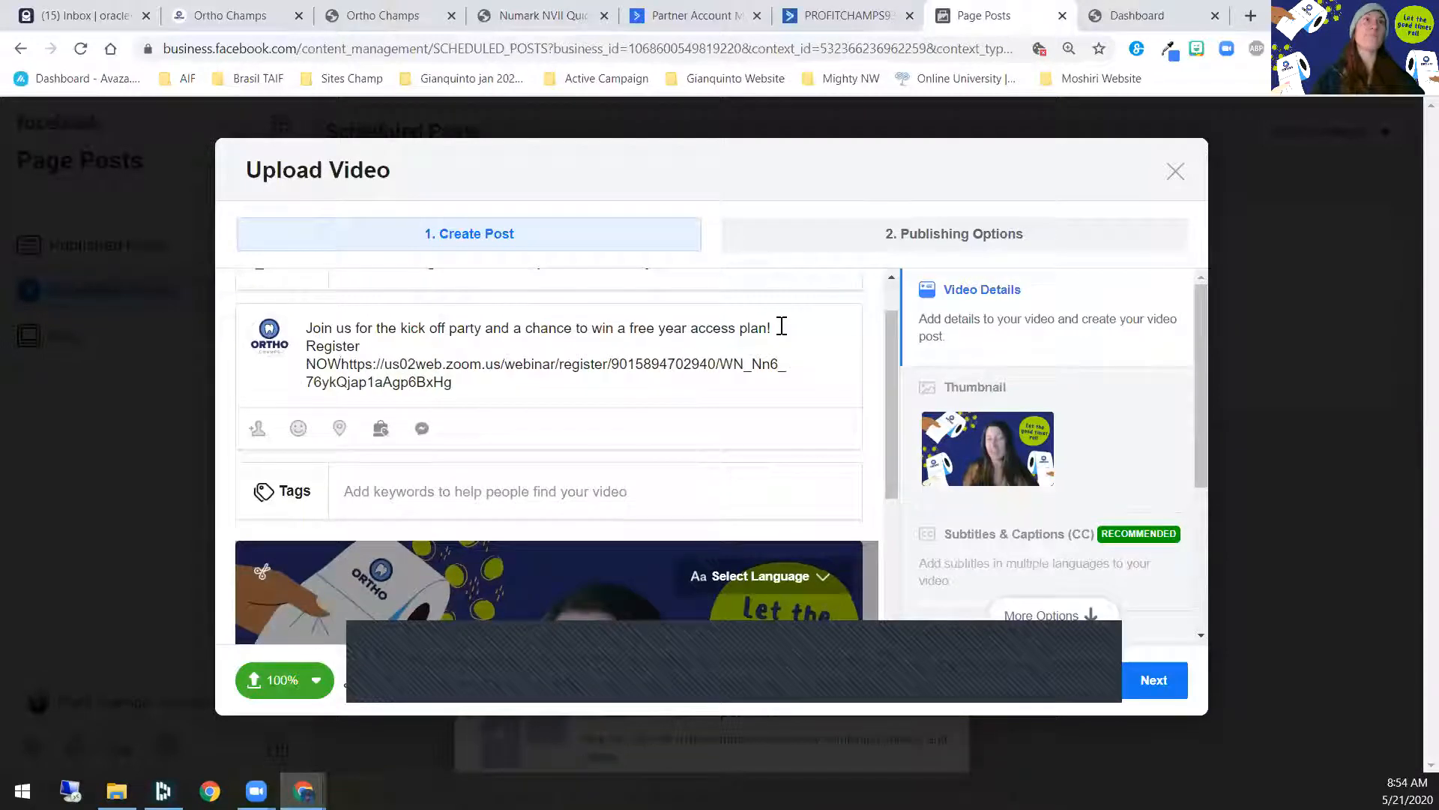
text(NOW to join )
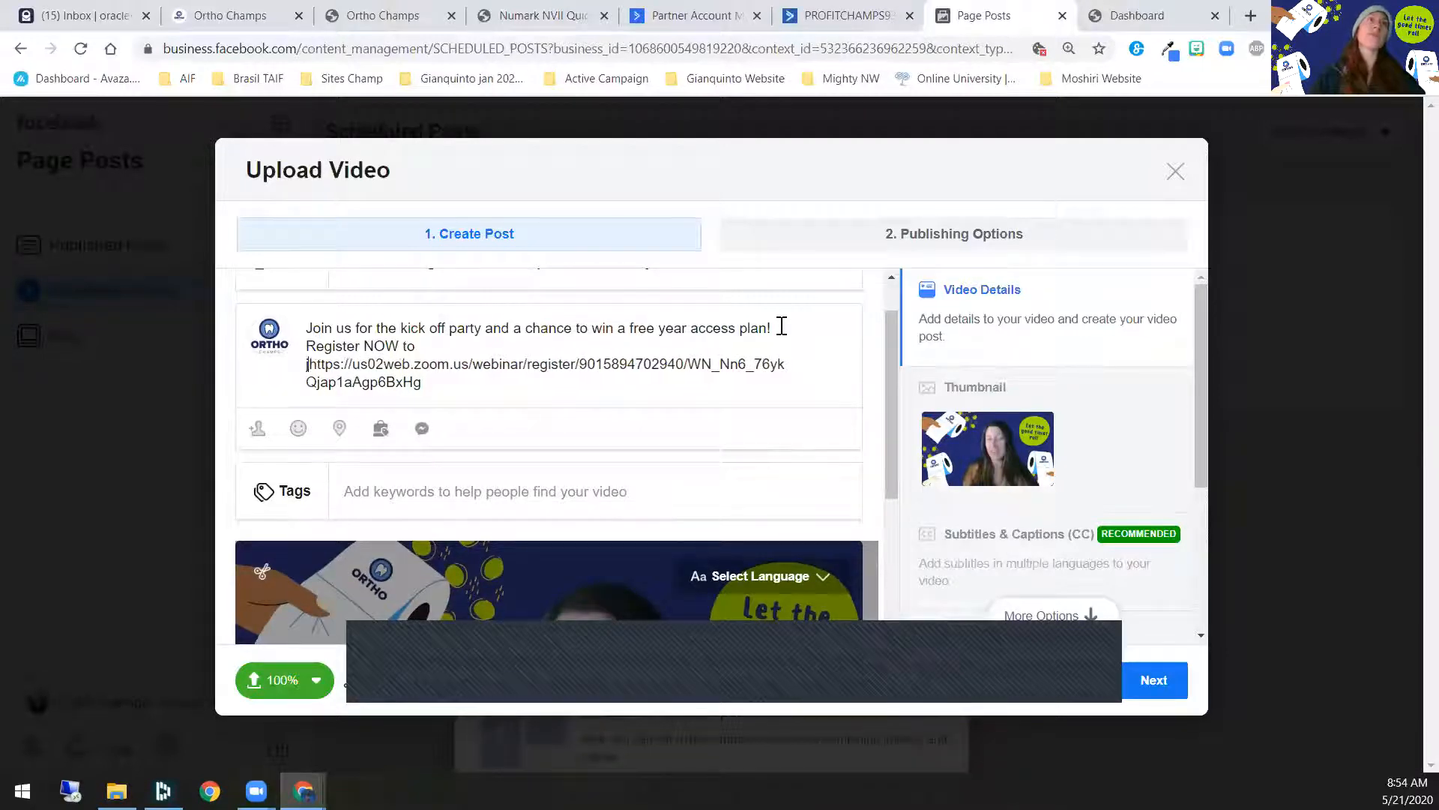
text(us live or for therepla)
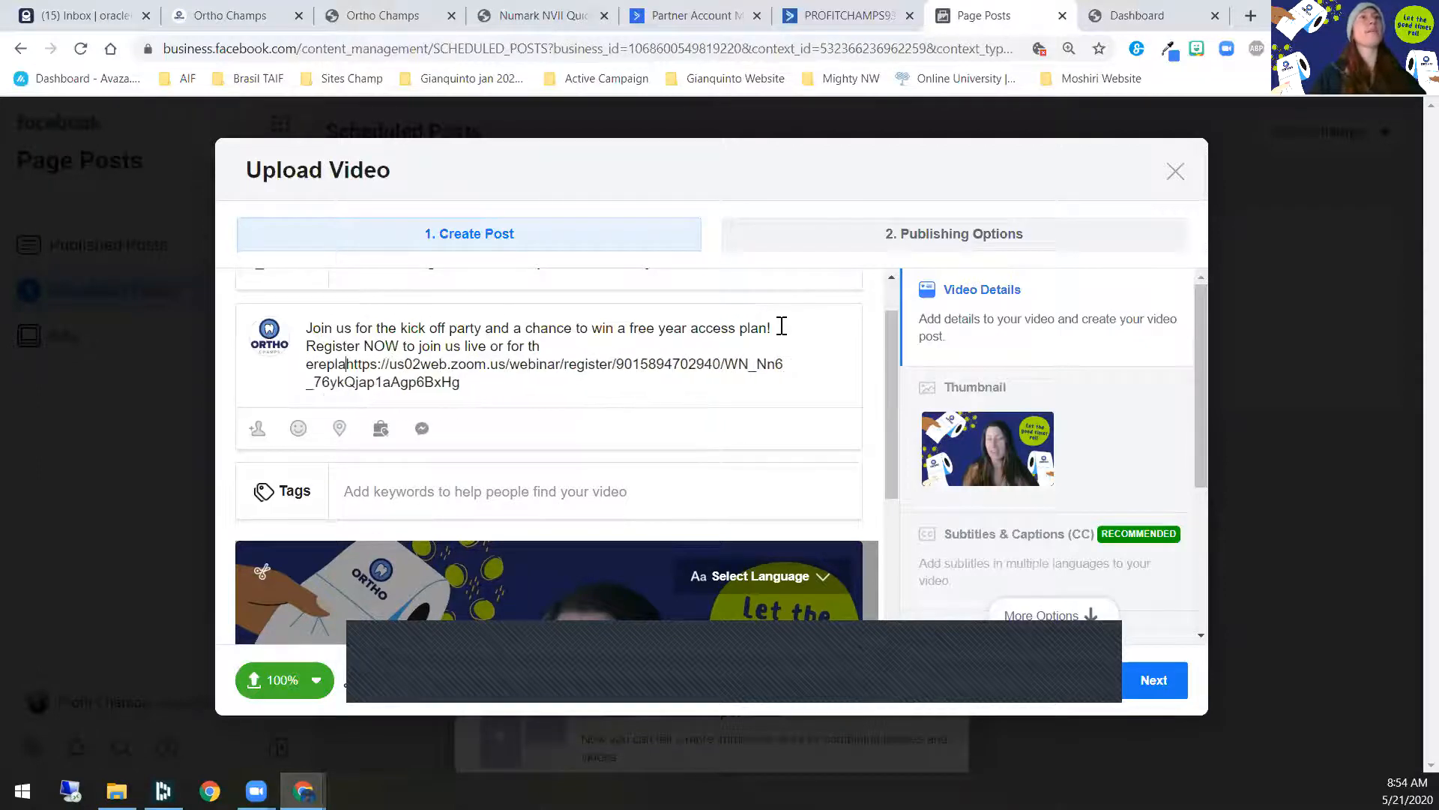
key(BackSpace)
key(BackSpace)
text(he recorded replay...)
key(Return)
key(Return)
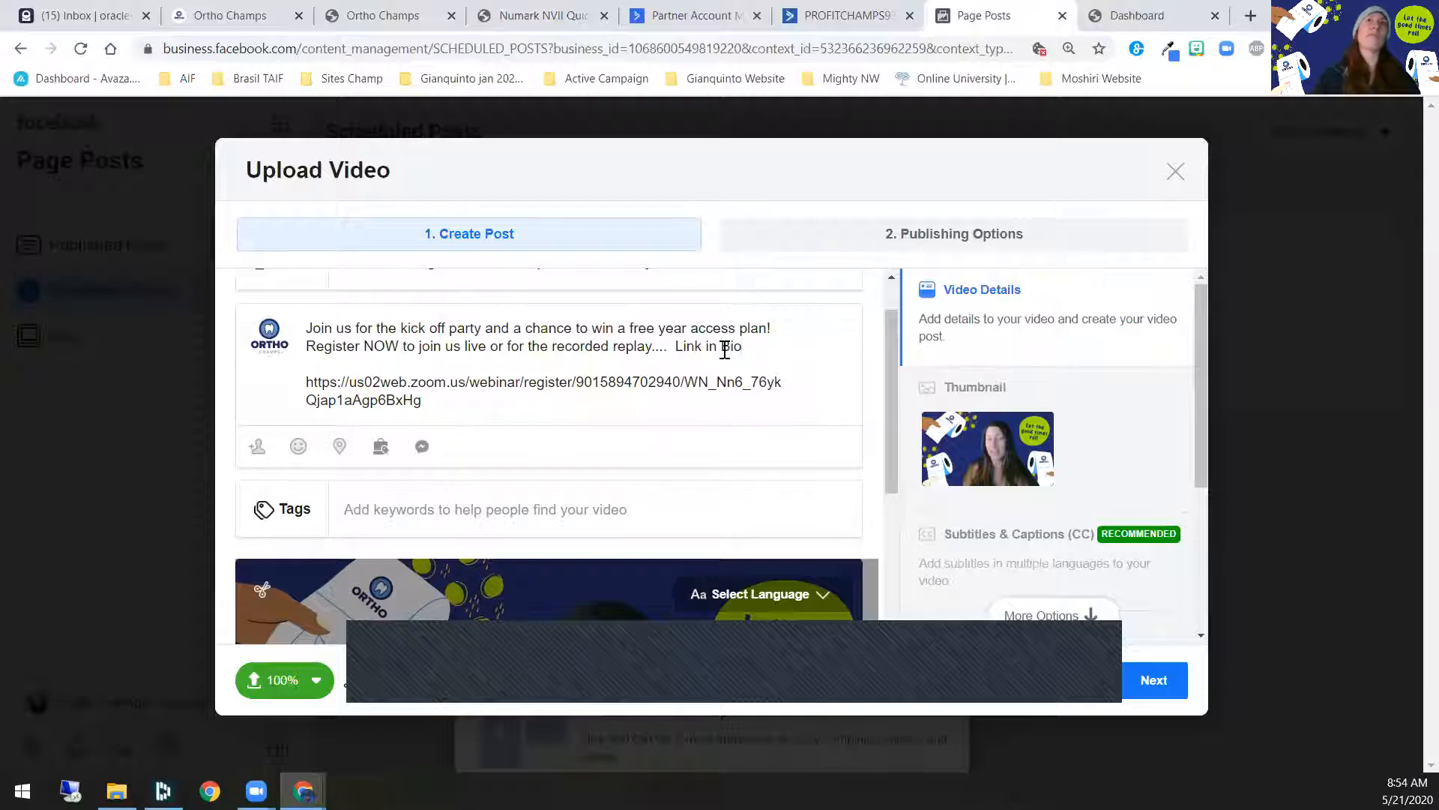
Step: Put "Link in Bio" on its own line in the description with a blank line above it
click(677, 344)
key(Return)
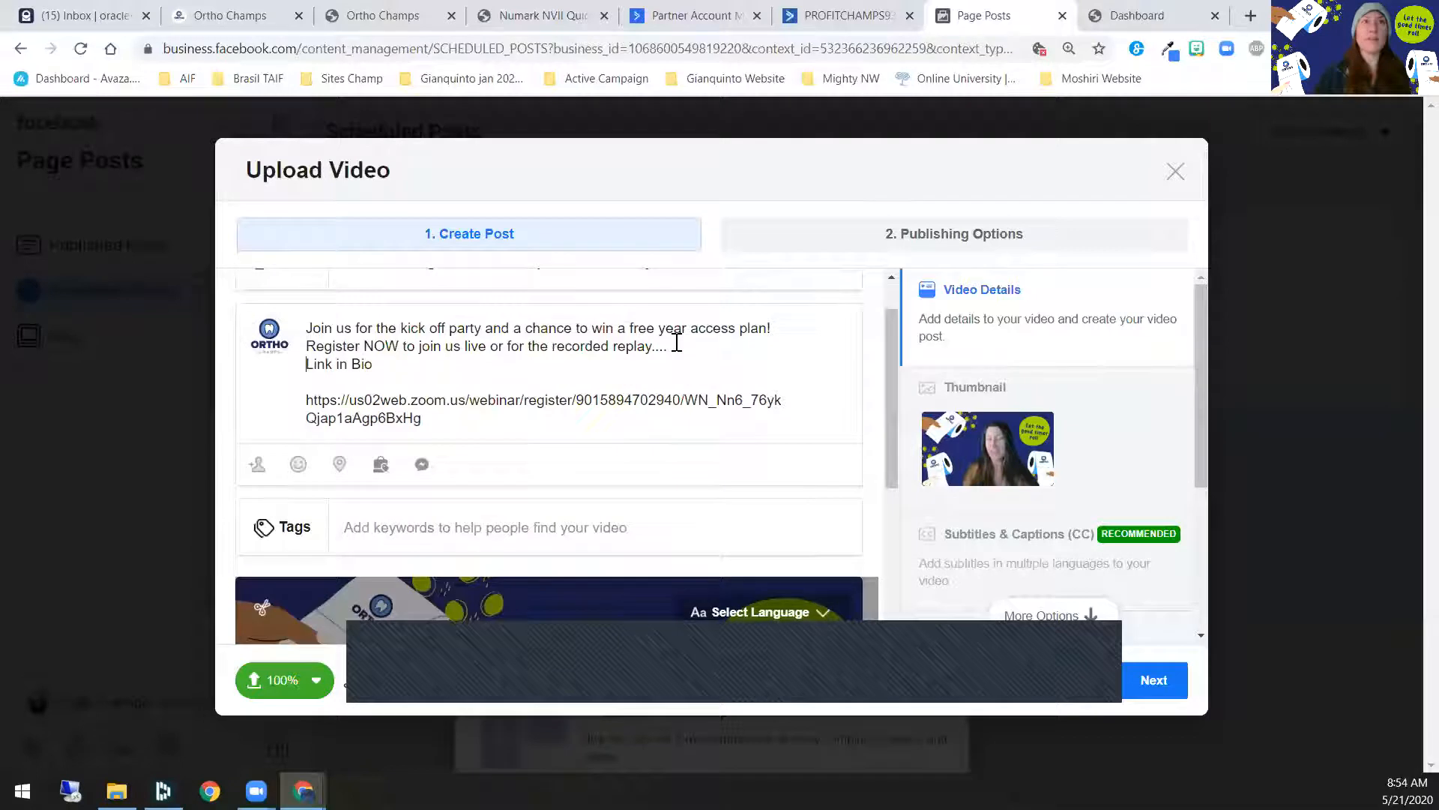
key(Return)
drag(1203, 315, 1198, 459)
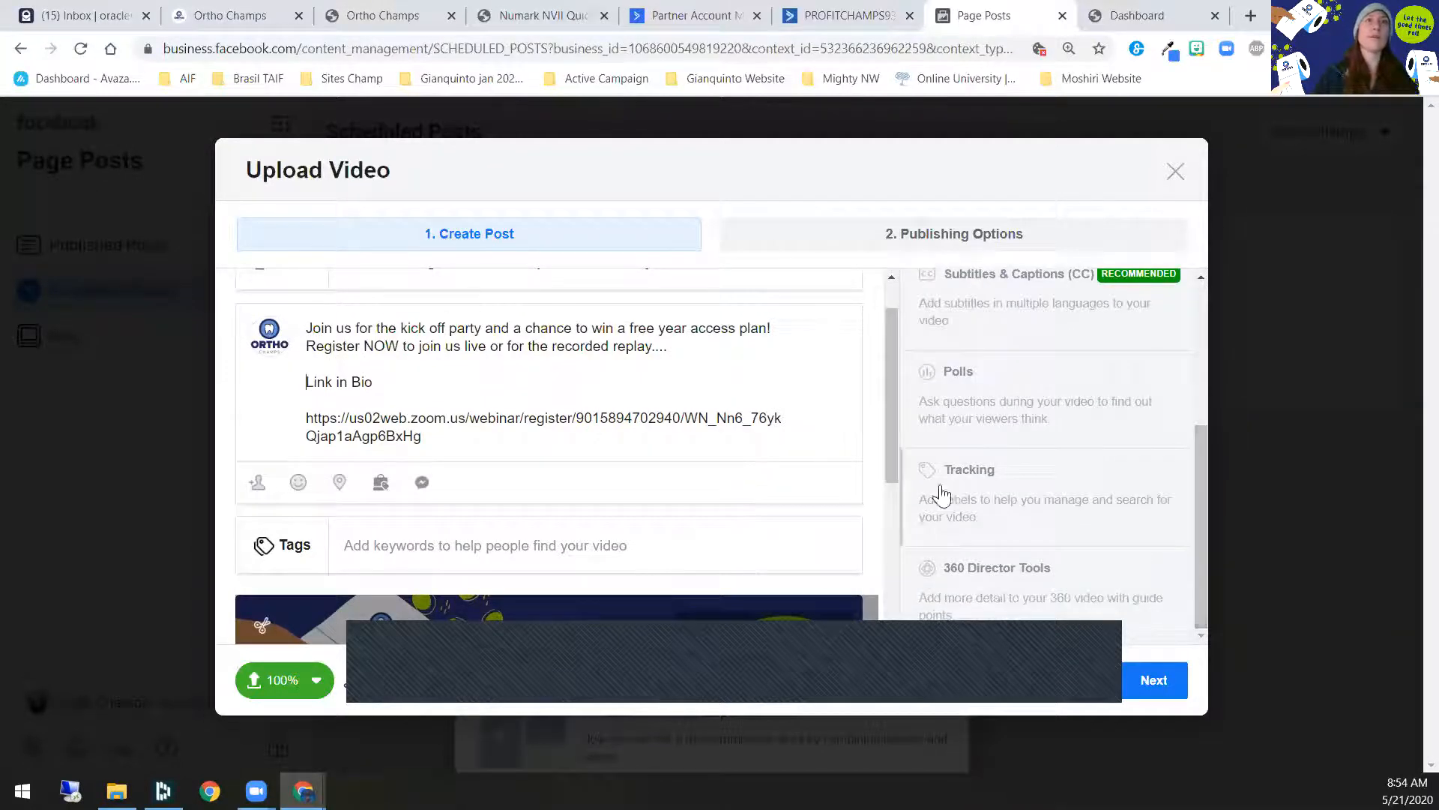
Step: Add the hashtags #orthochamps and #ortho on separate lines above "Link in Bio" in the description
drag(885, 430, 890, 360)
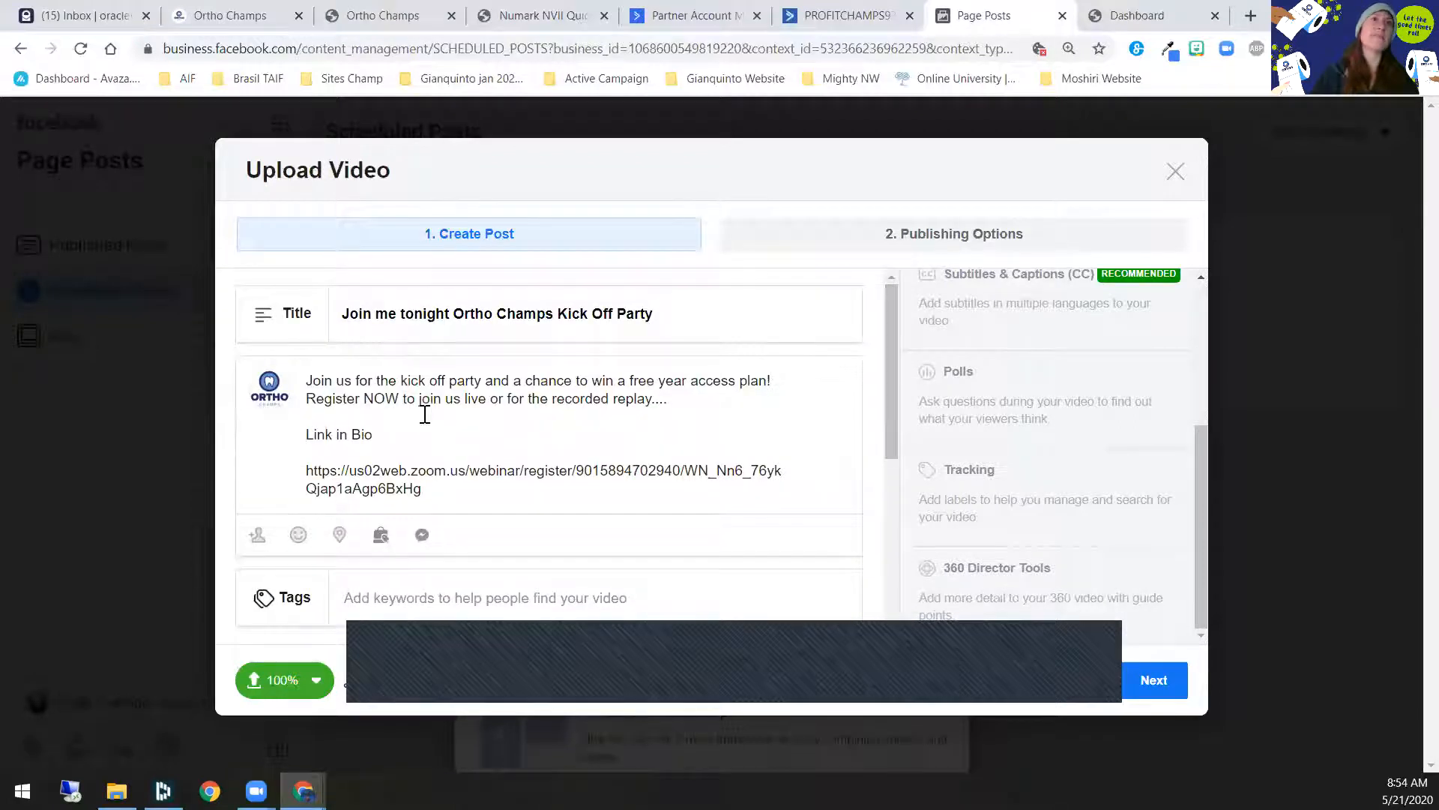
key(Return)
key(Return)
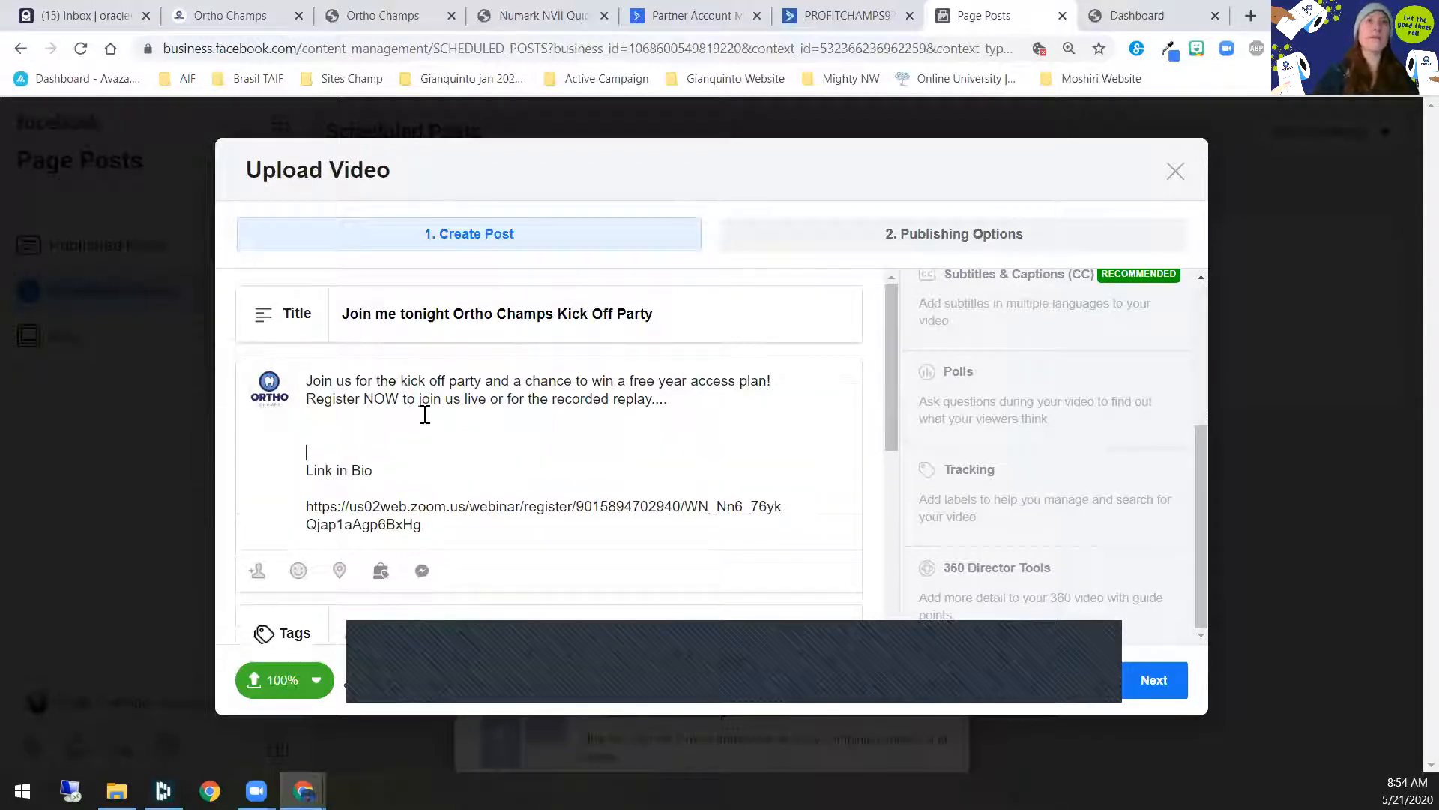
text(#orthochamps)
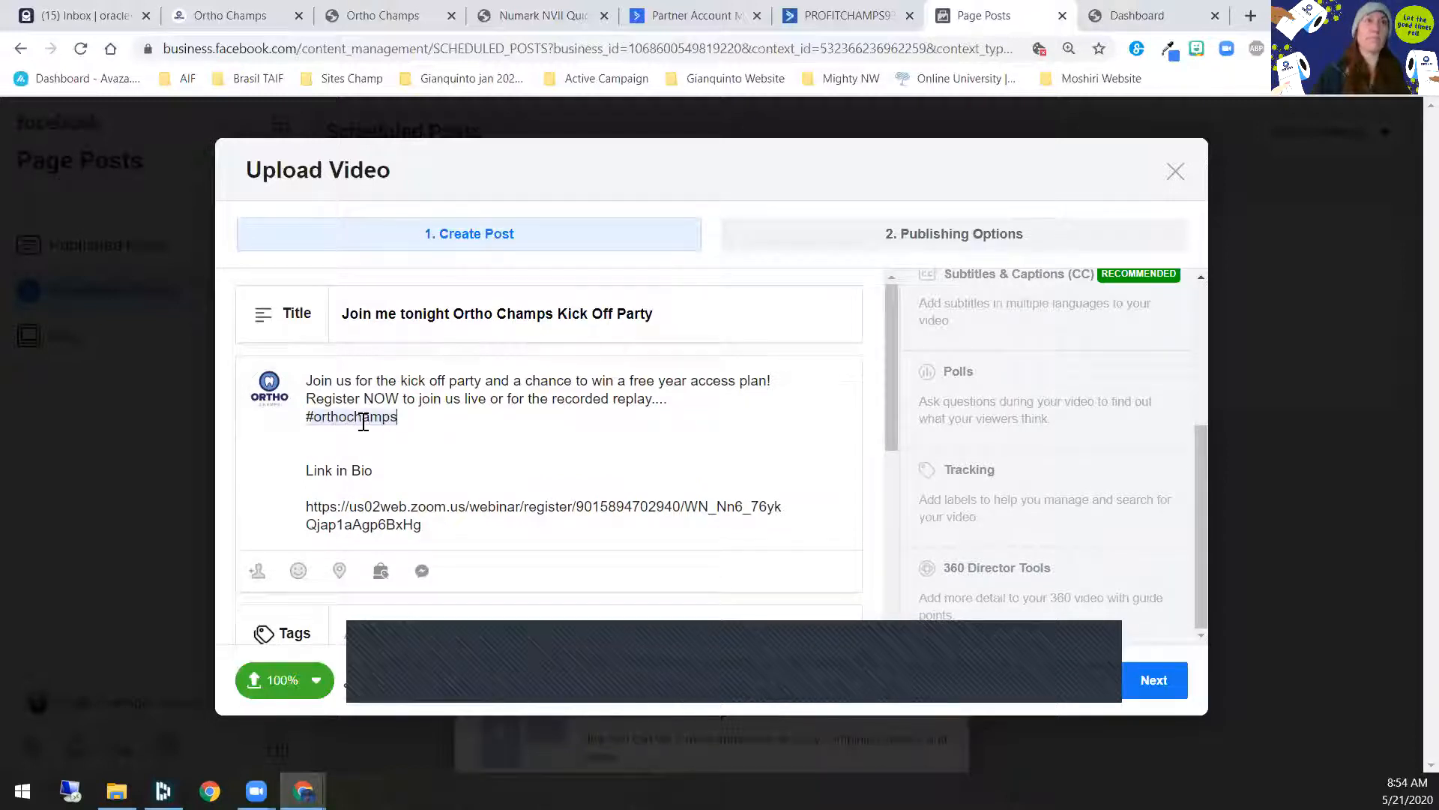
key(Return)
text(#orth)
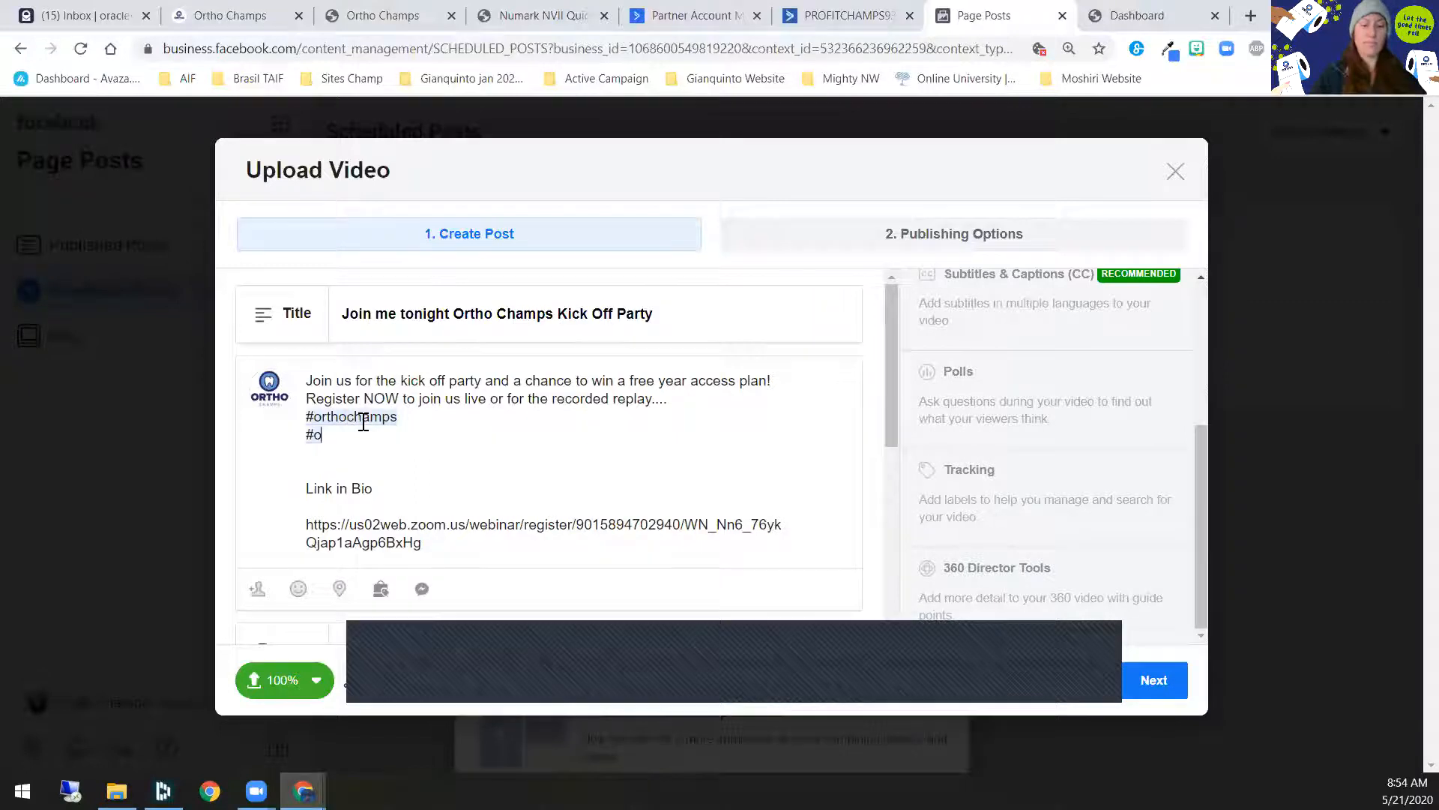
text(o)
key(BackSpace)
key(BackSpace)
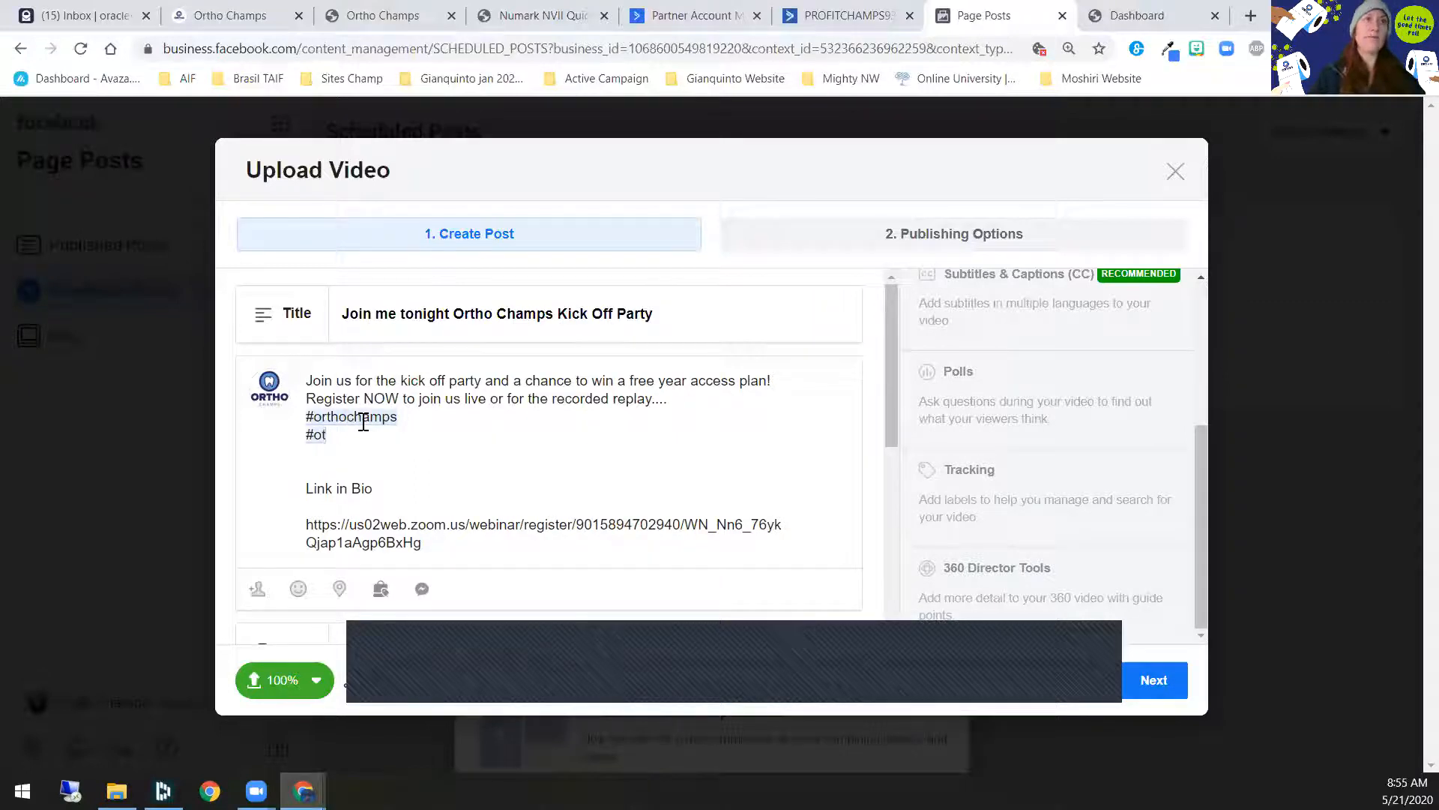
text(tho)
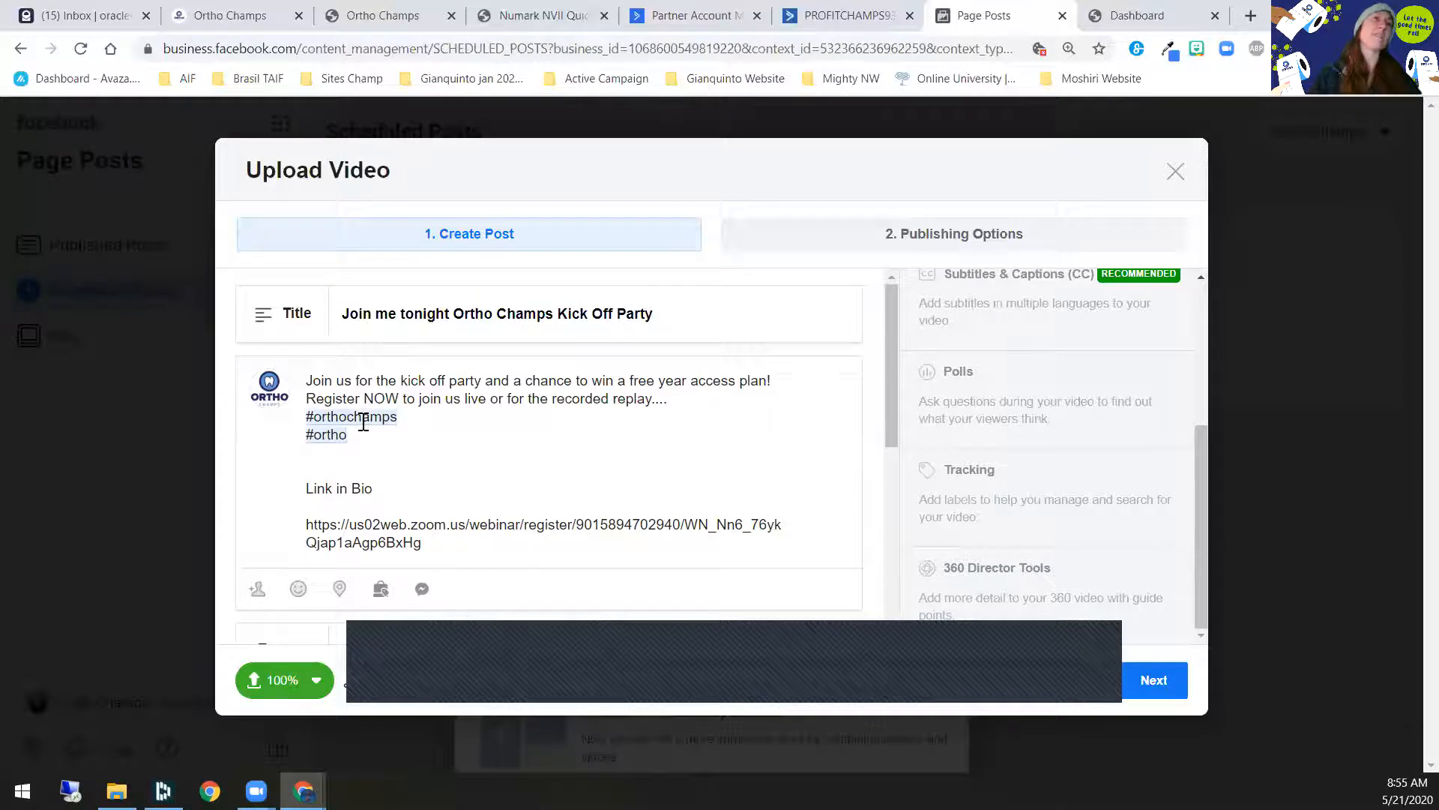
Step: Move the #orthochamps hashtag into the first sentence so it reads "Join us for the #orthochamps kick off party"
drag(398, 417, 310, 417)
key(ctrl+c)
key(BackSpace)
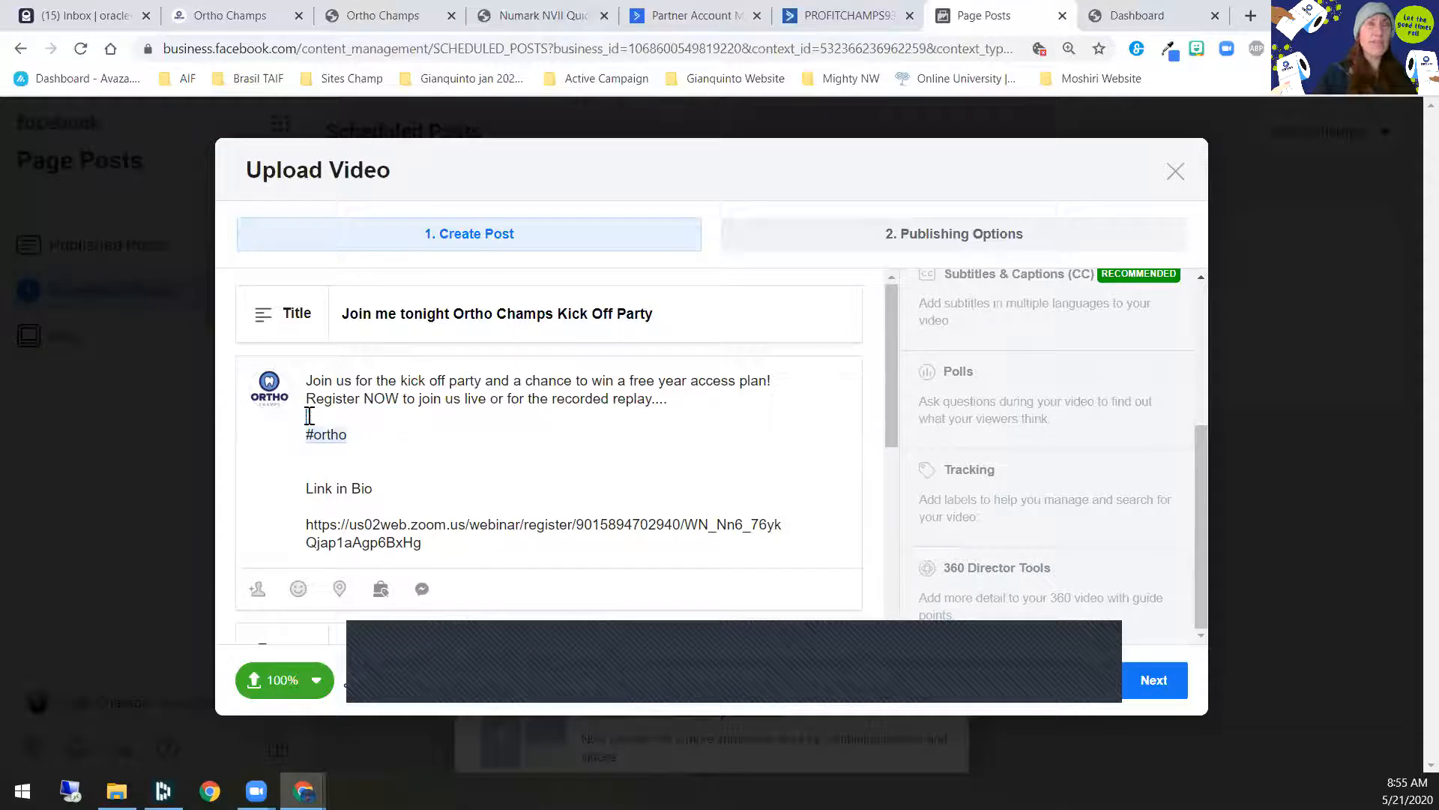
click(402, 377)
key(ctrl+v)
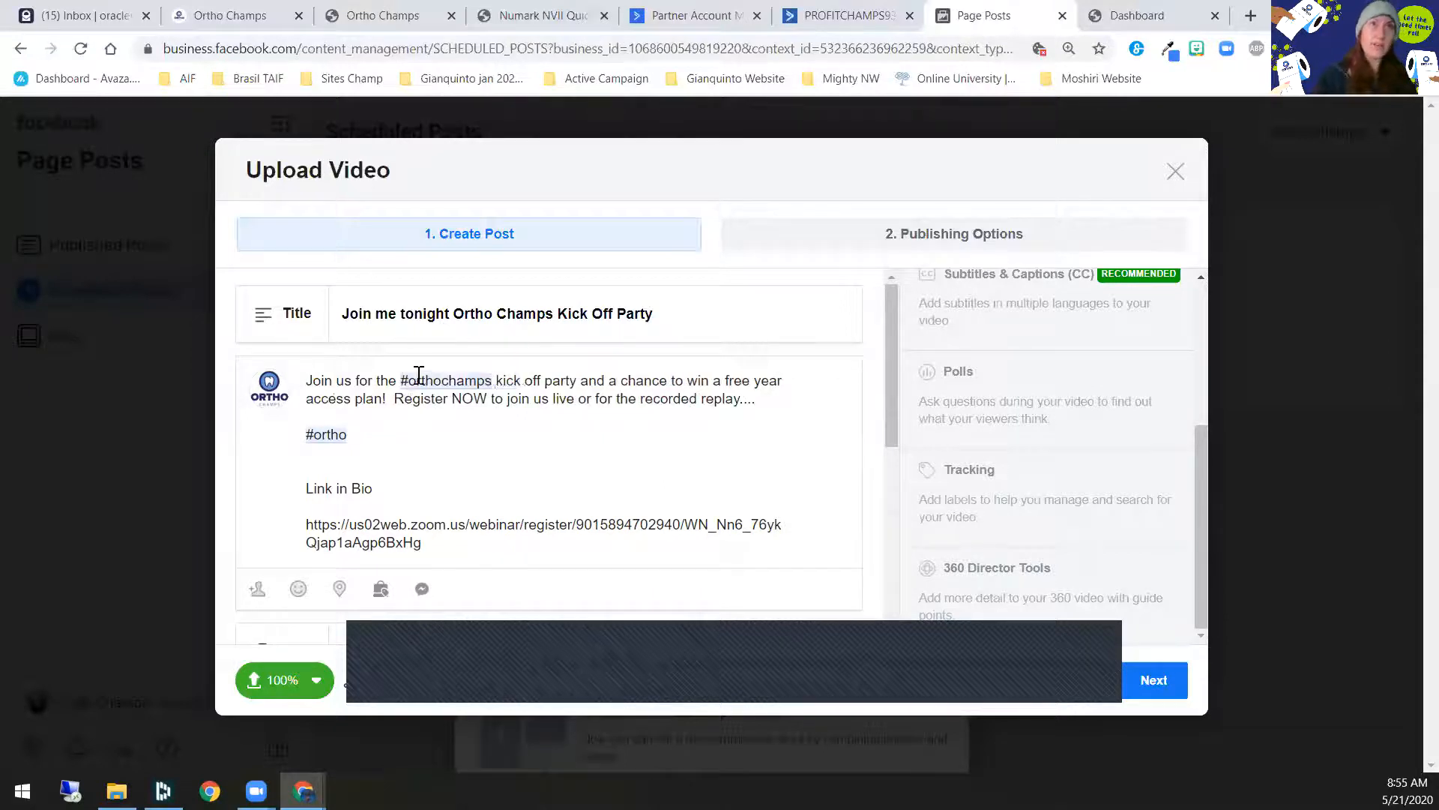
Step: Extend the remaining #ortho hashtag to #orthodonticmarketing
right_click(358, 435)
click(355, 435)
text(t)
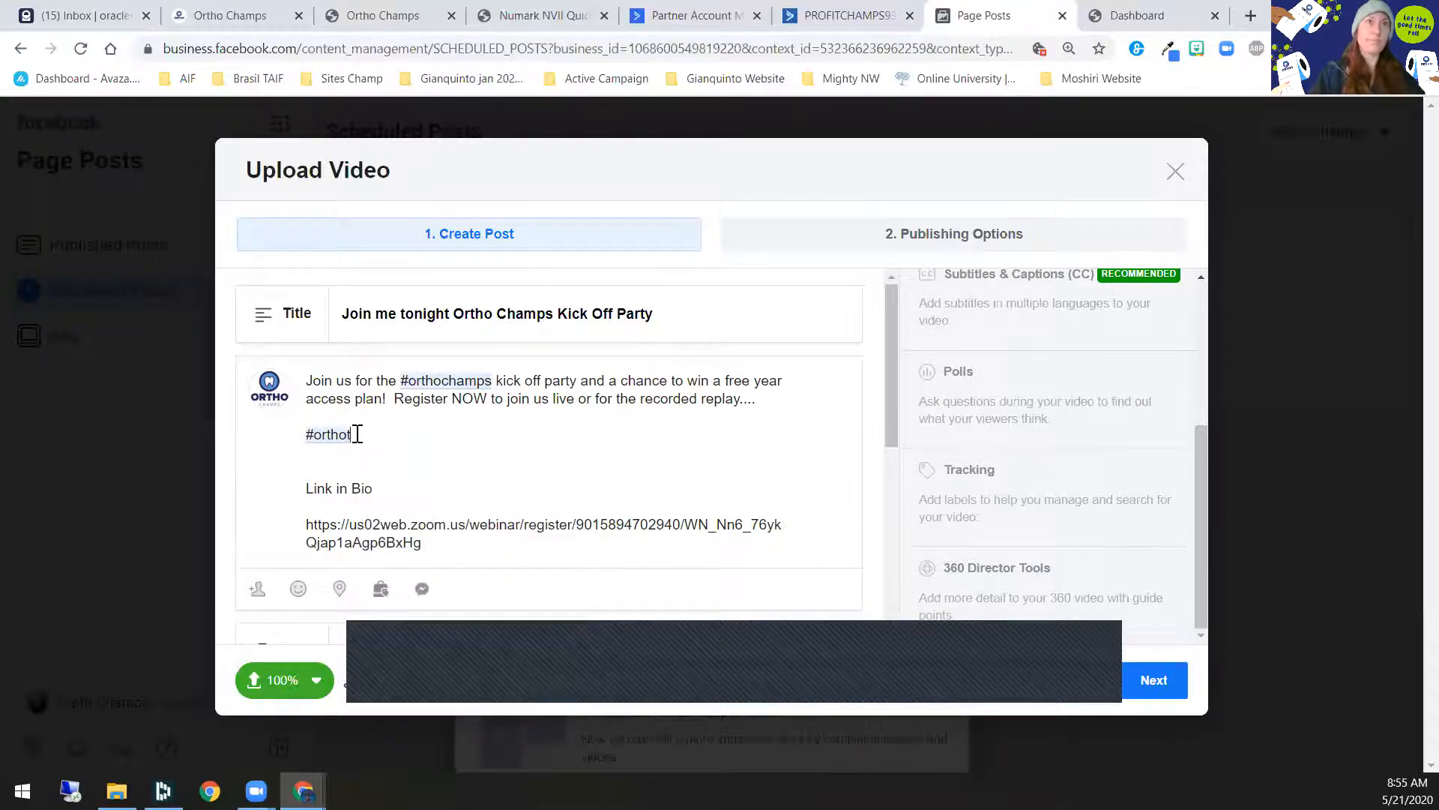
key(BackSpace)
key(ctrl+shift+i)
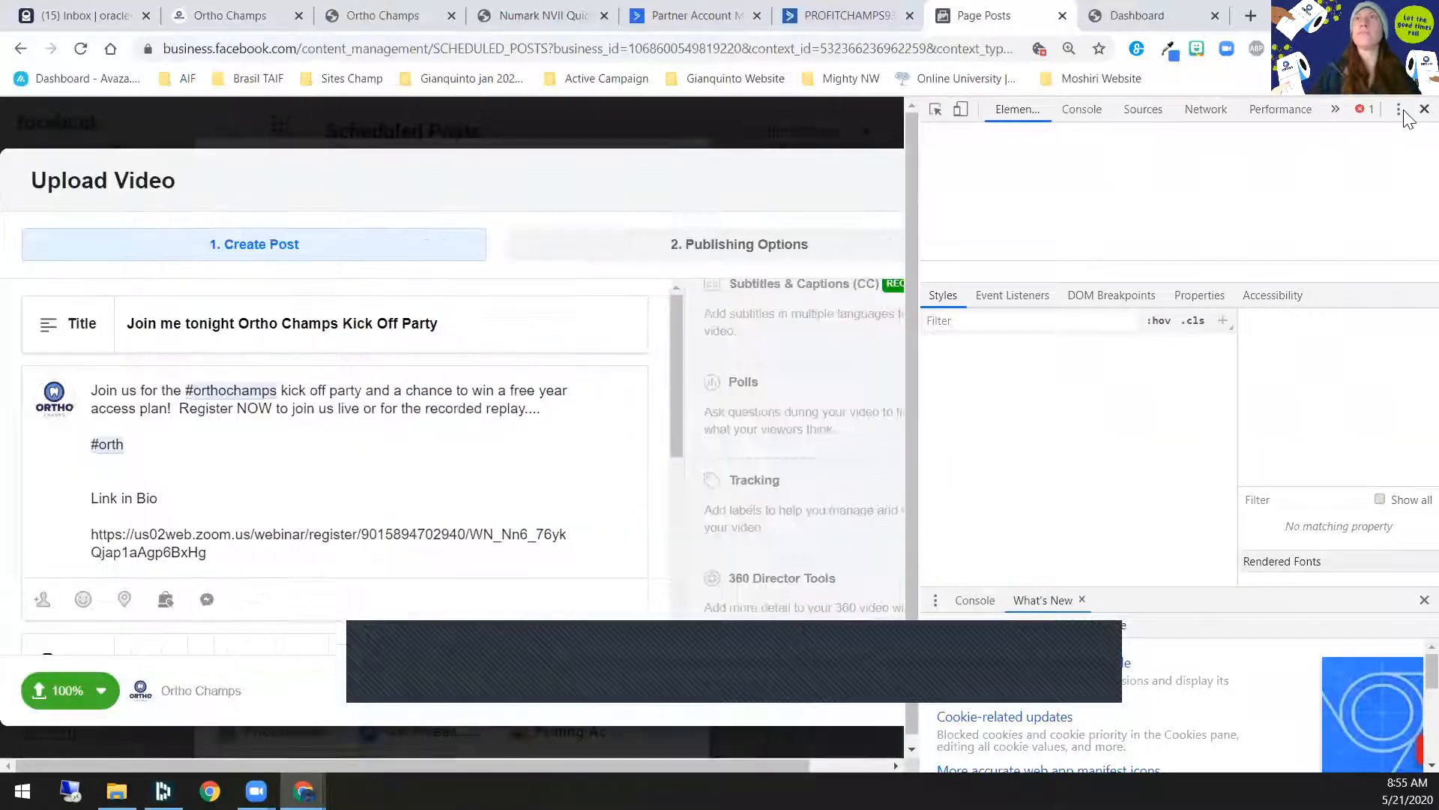
key(ctrl+shift+i)
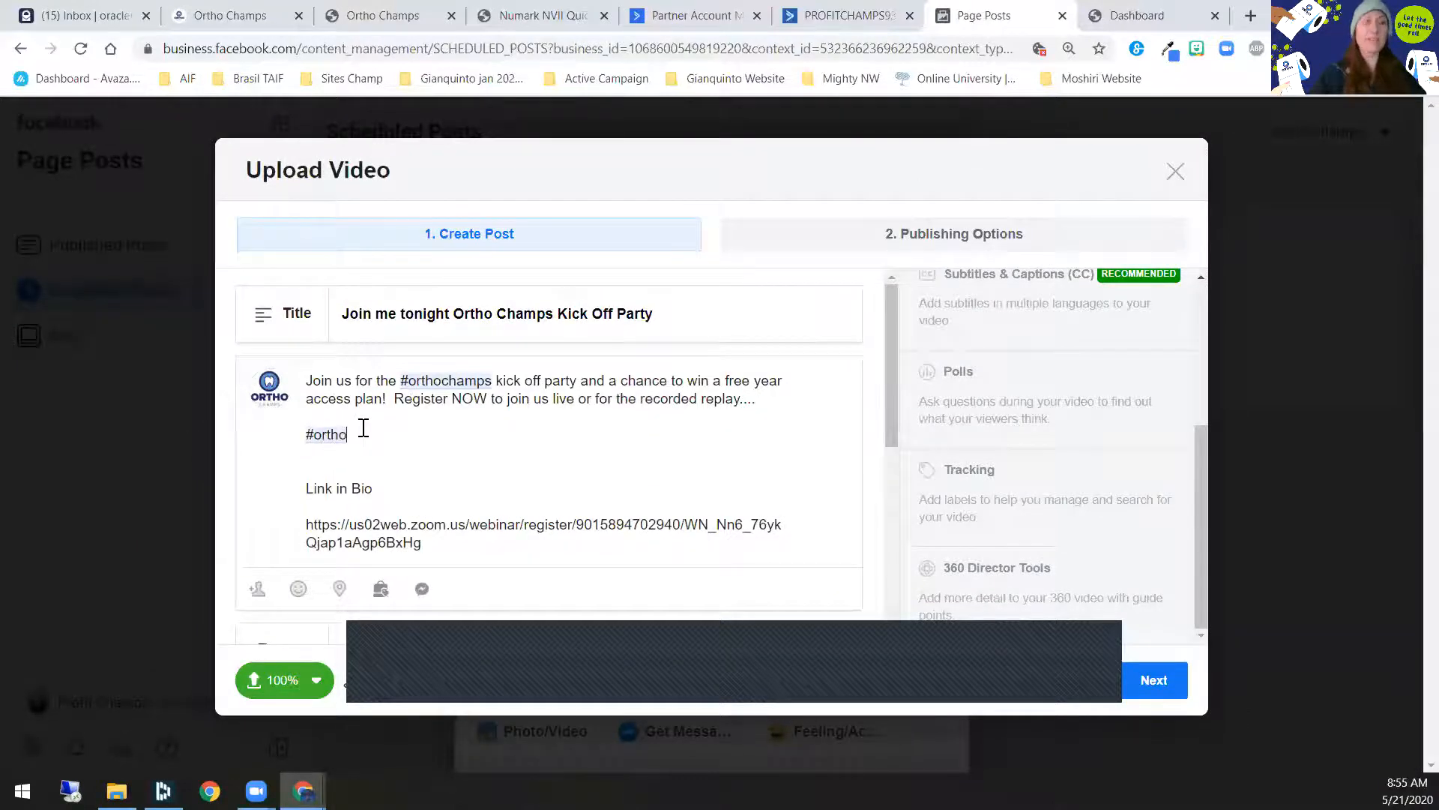
text(donticma)
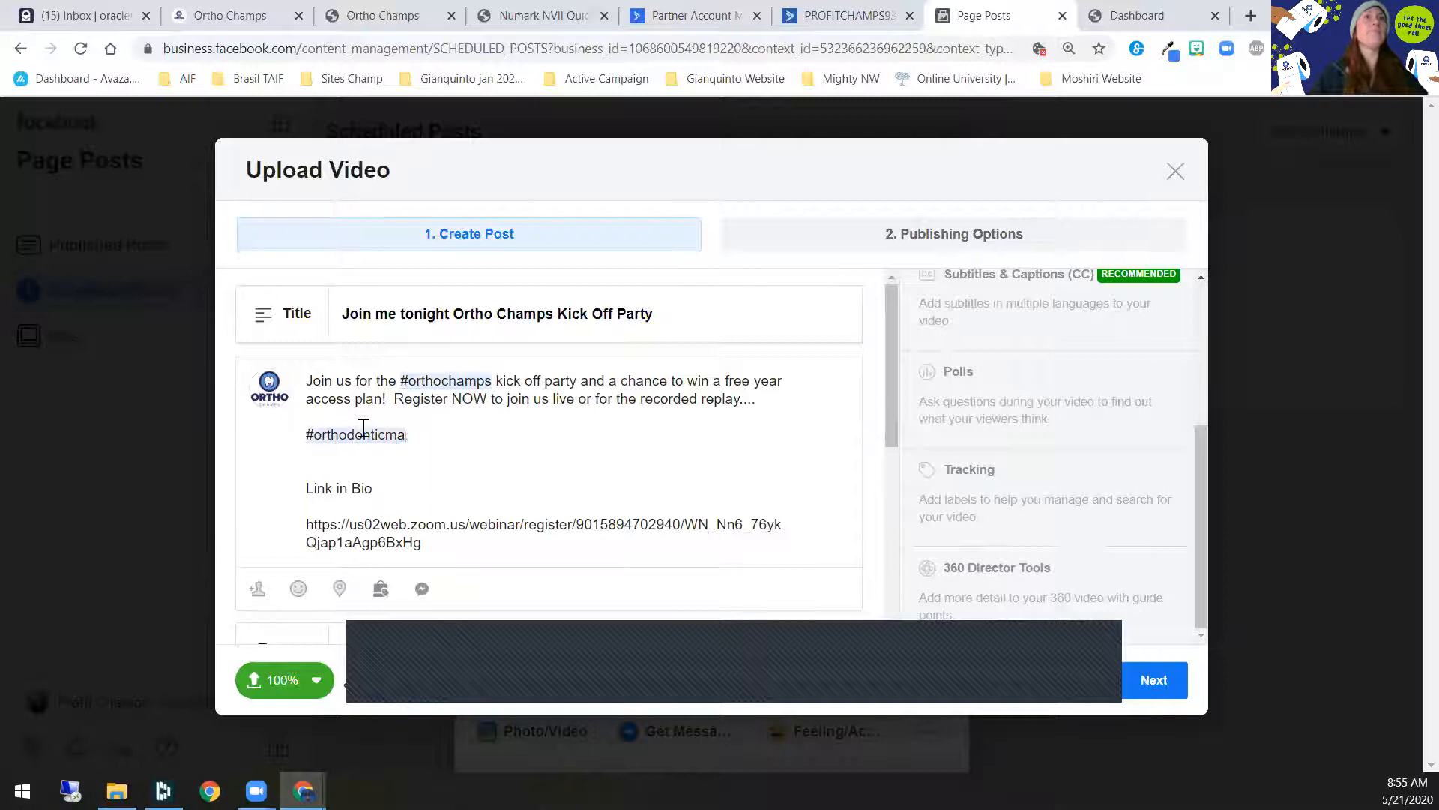
text(rketing)
Step: Move the #orthodonticmarketing hashtag into the first sentence so it ends "access plan to #orthodonticmarketing mastery."
drag(460, 433, 309, 431)
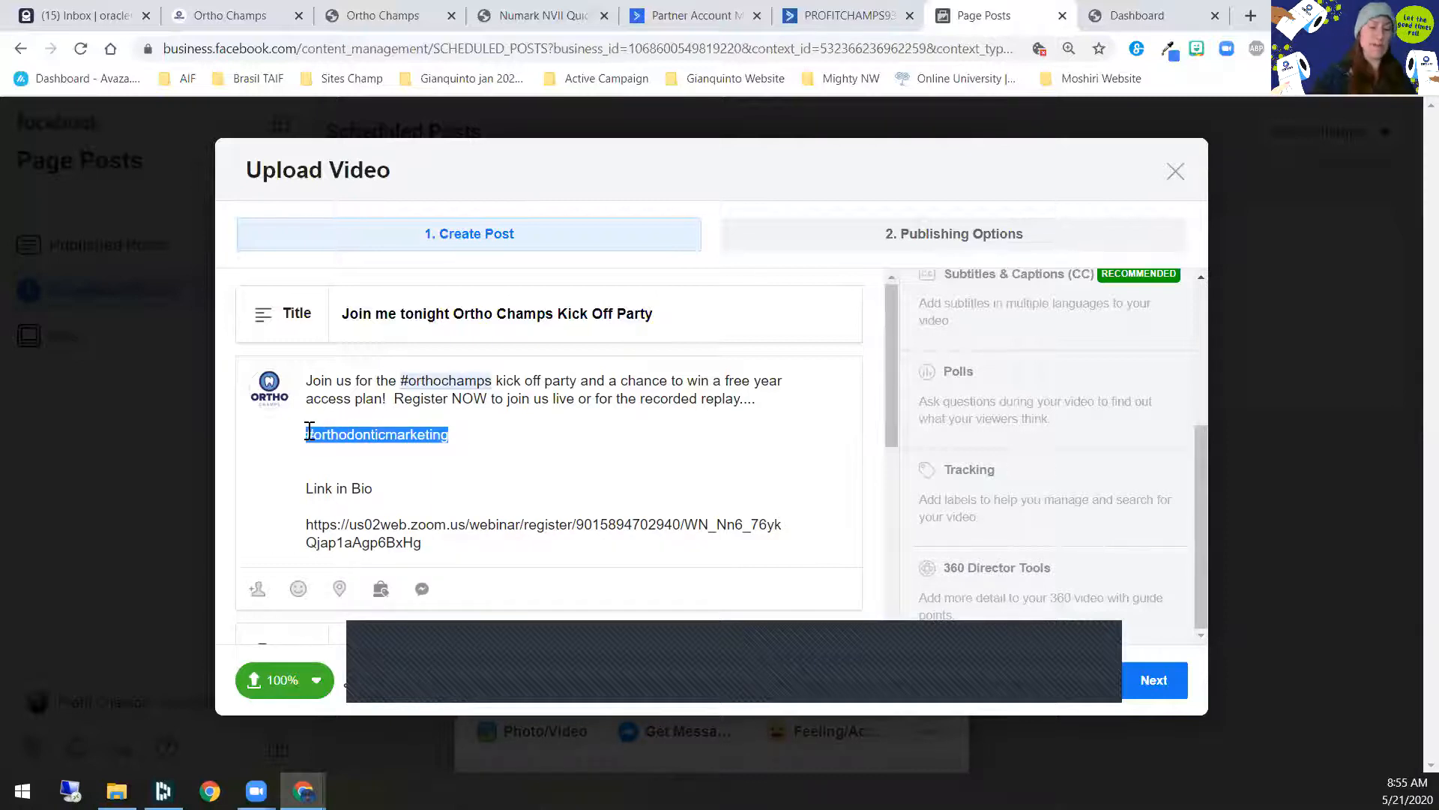
key(BackSpace)
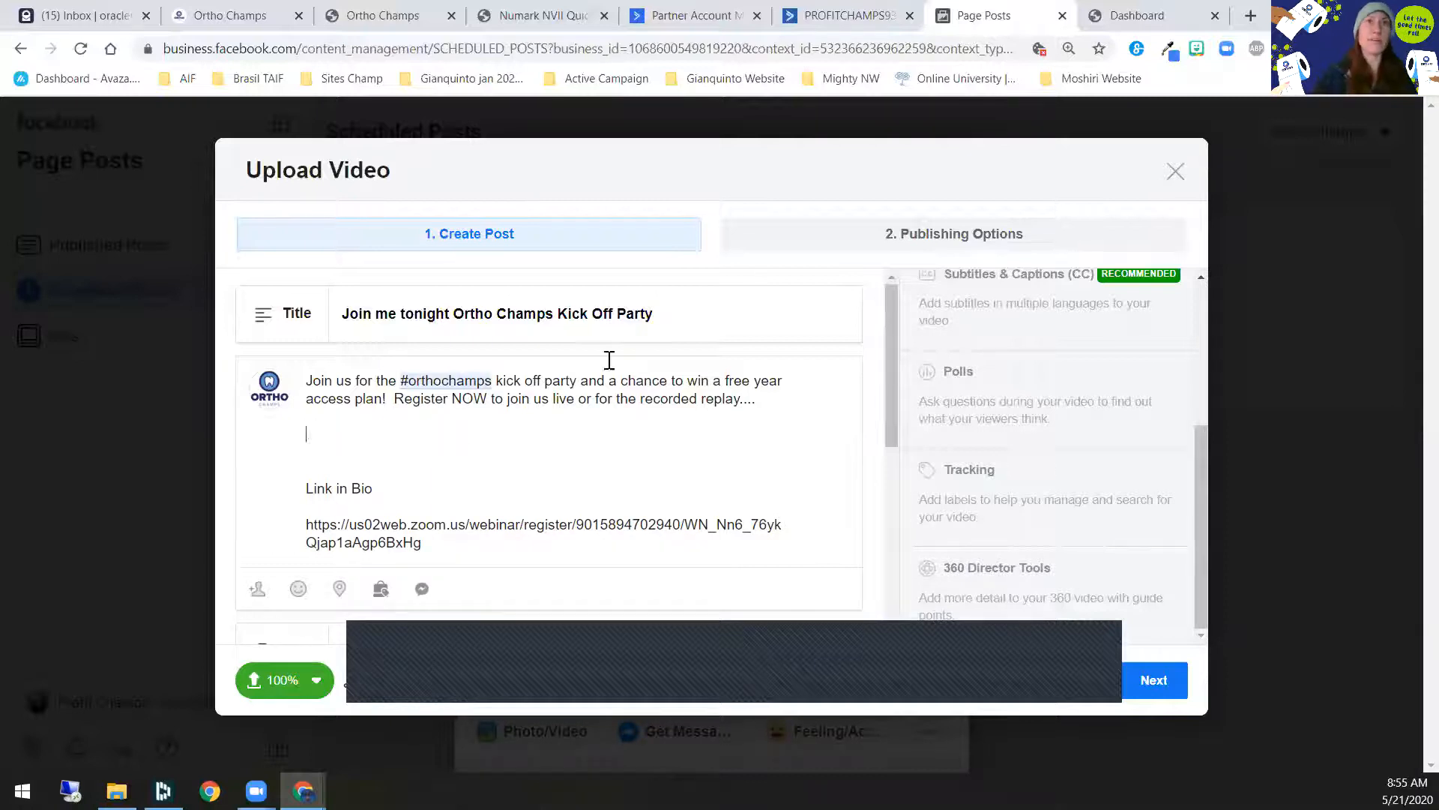
click(385, 400)
text(to)
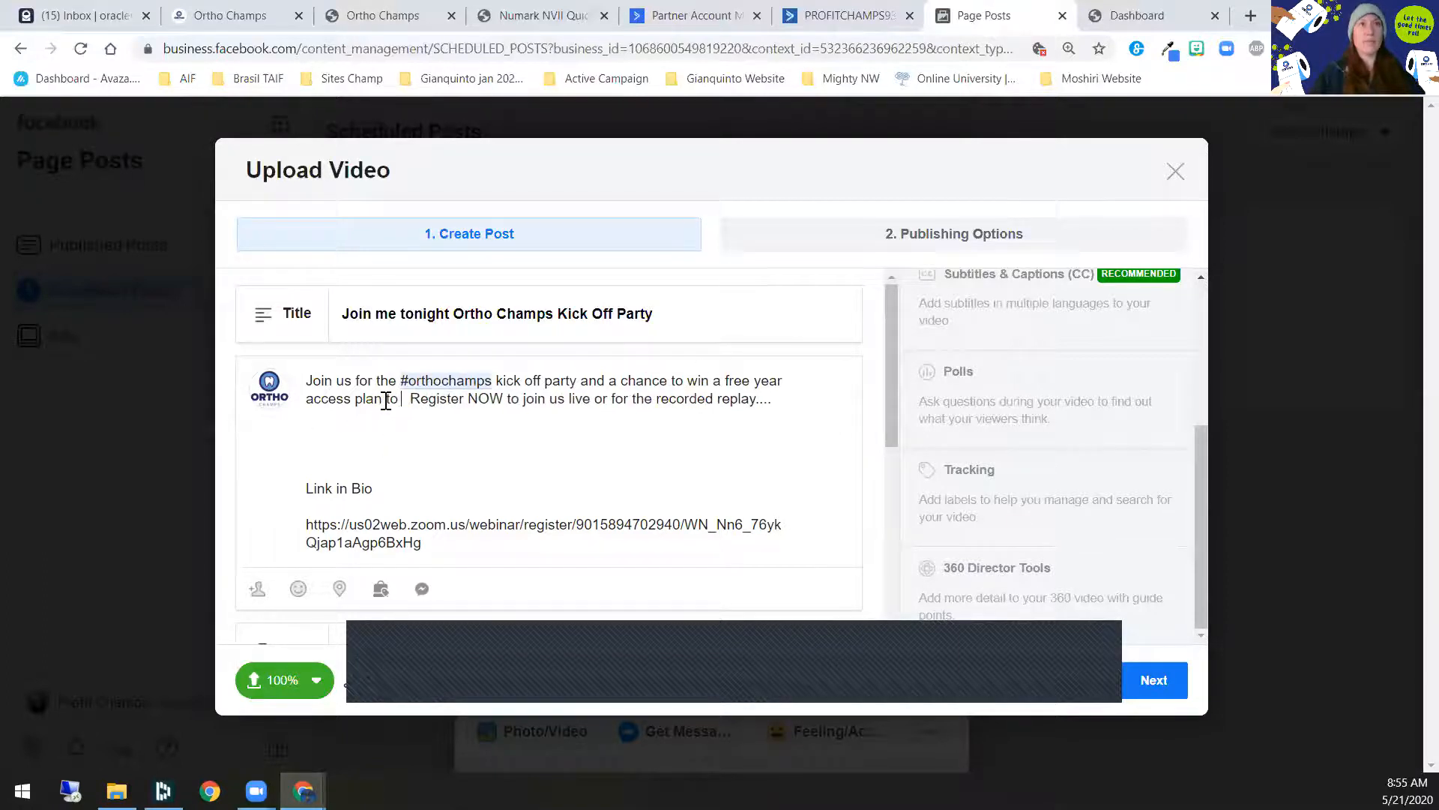
text(#orthodonticmarketing)
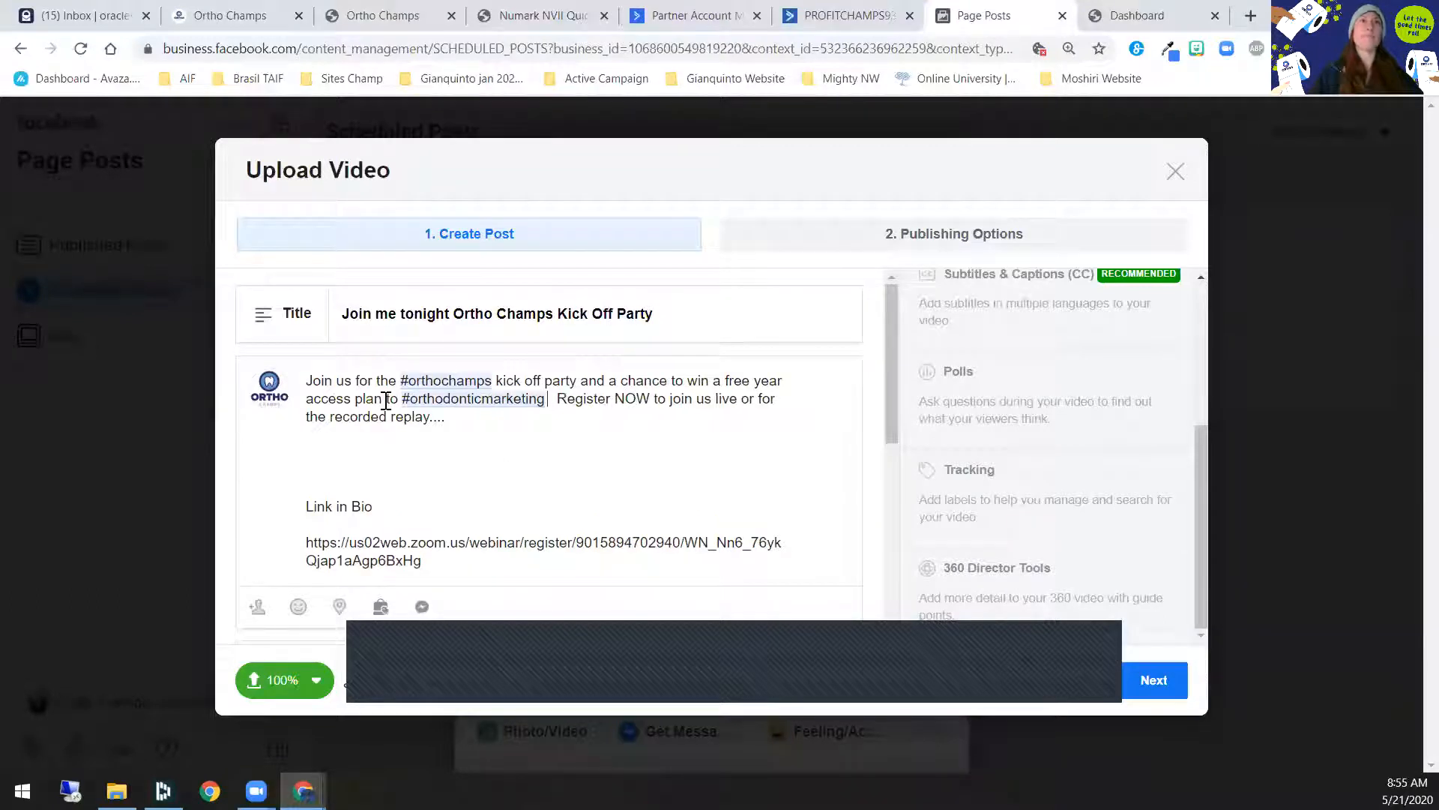
text(mastery.)
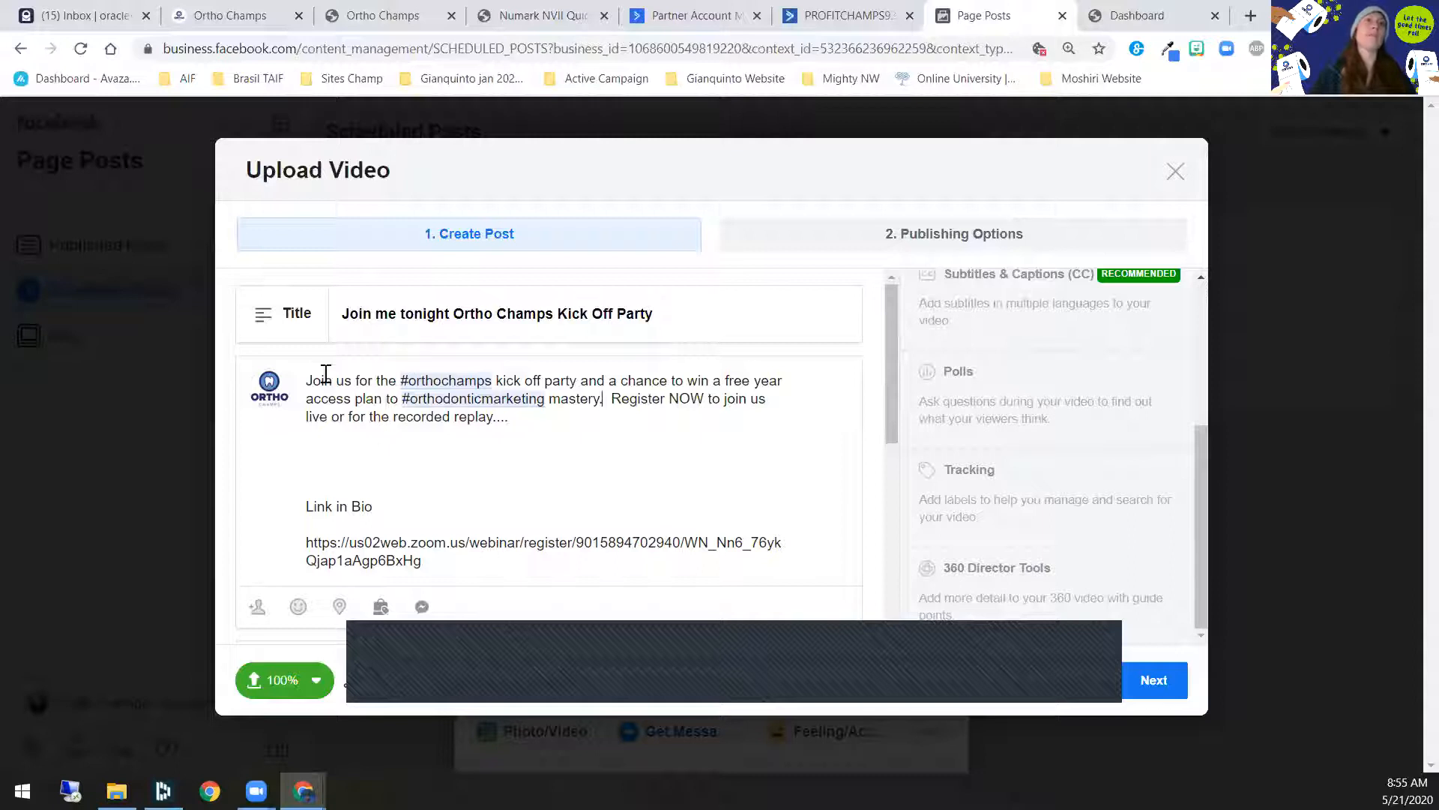
Step: Remove the surplus empty lines above "Link in Bio" and look over the video post
click(338, 468)
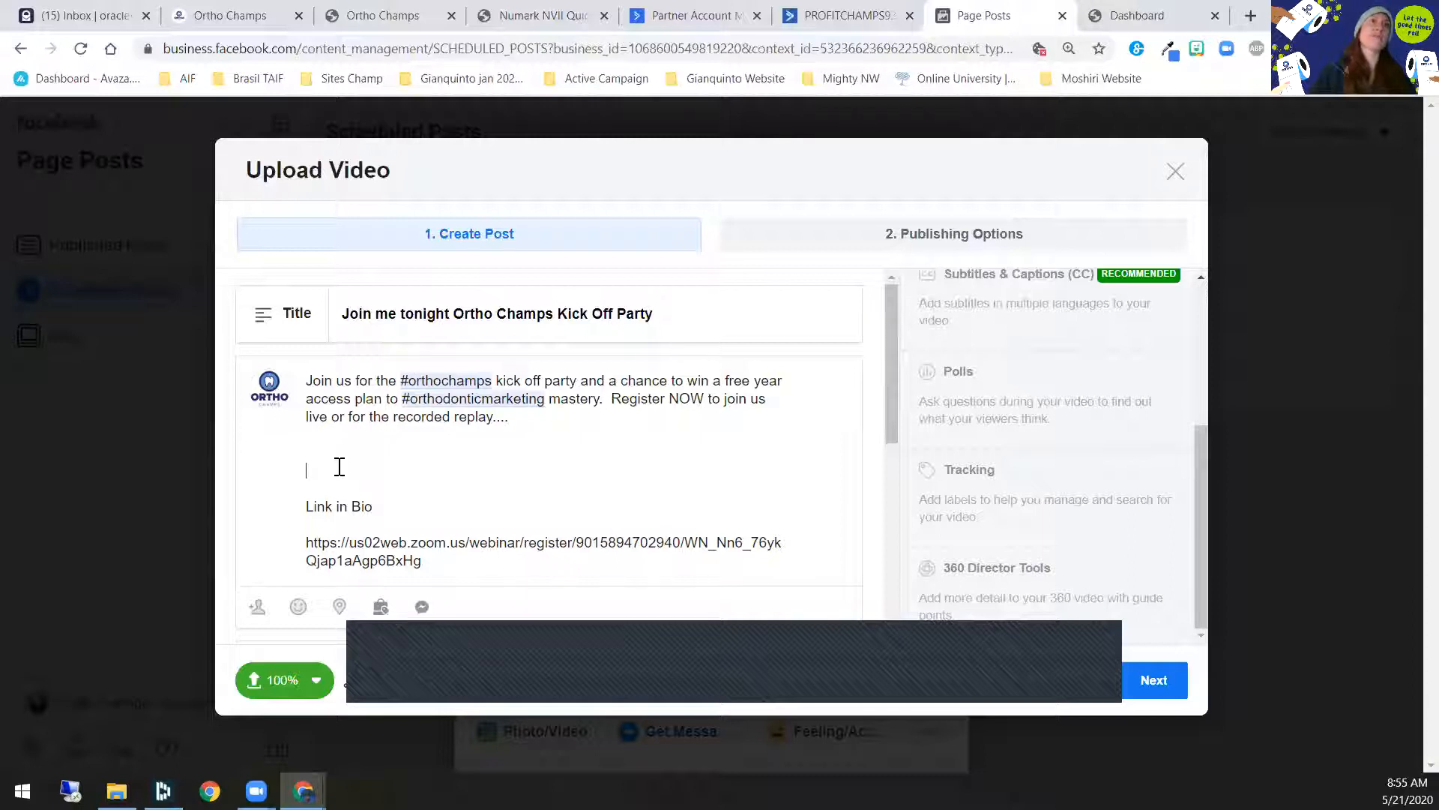
key(BackSpace)
key(BackSpace)
key(BackSpace)
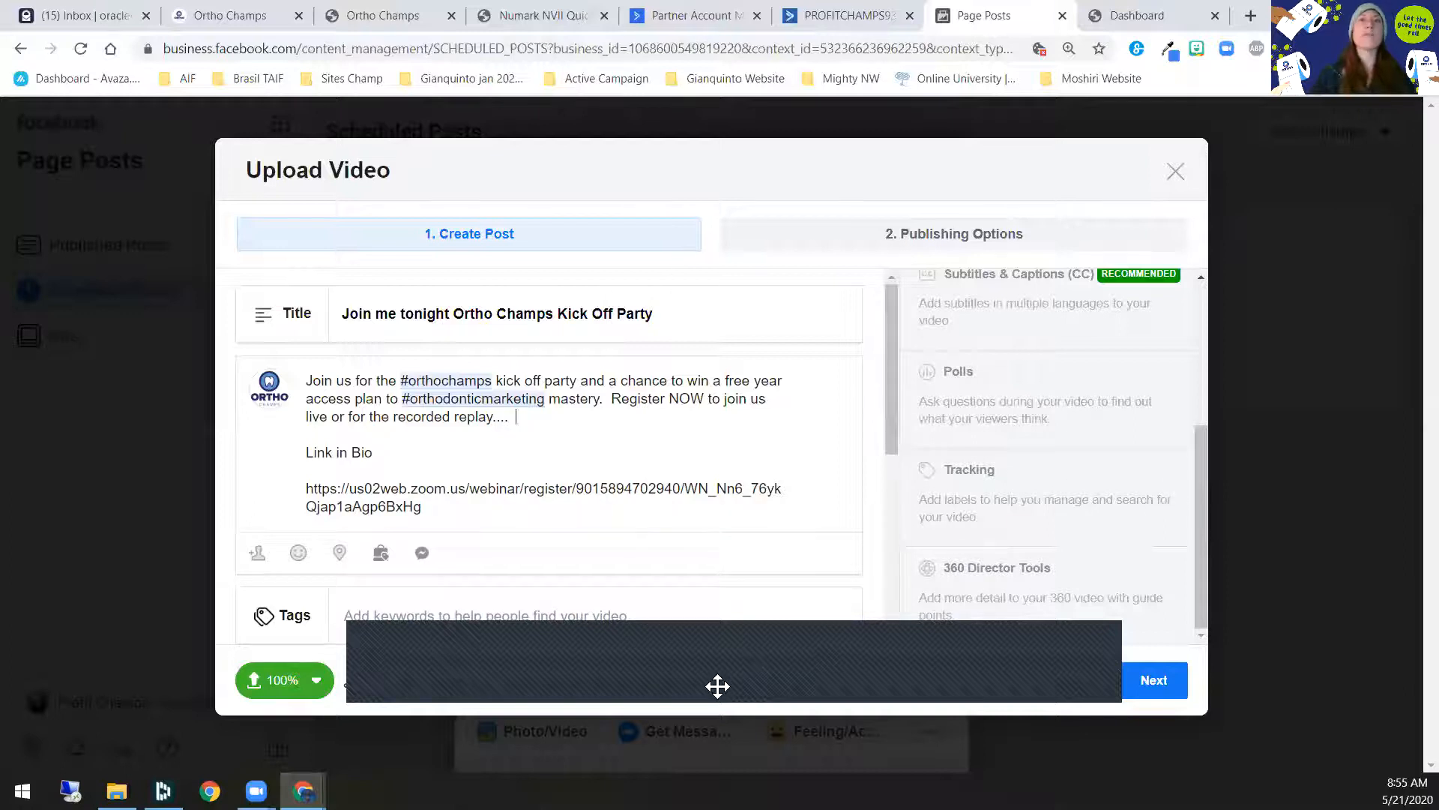
drag(893, 420, 886, 634)
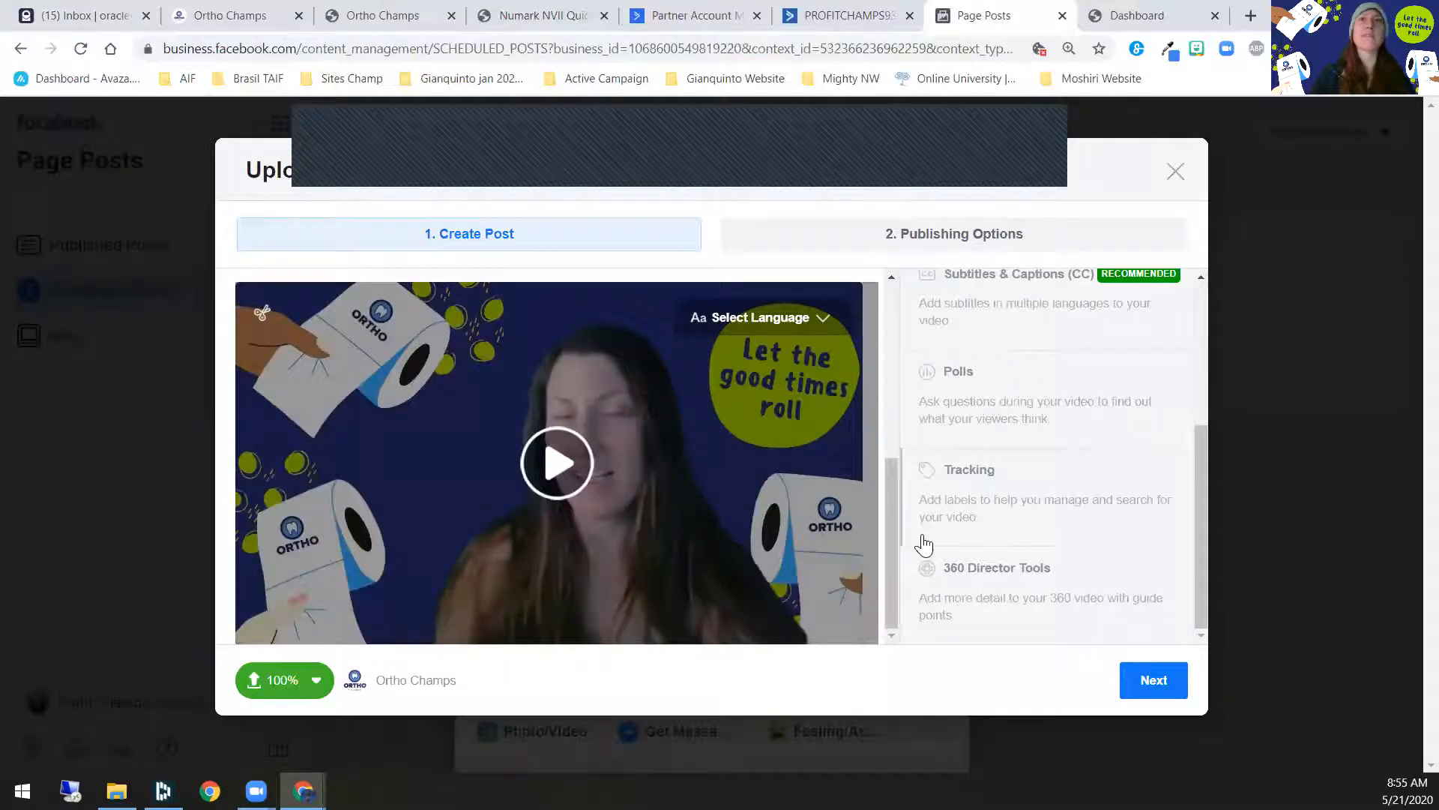
drag(886, 565, 870, 325)
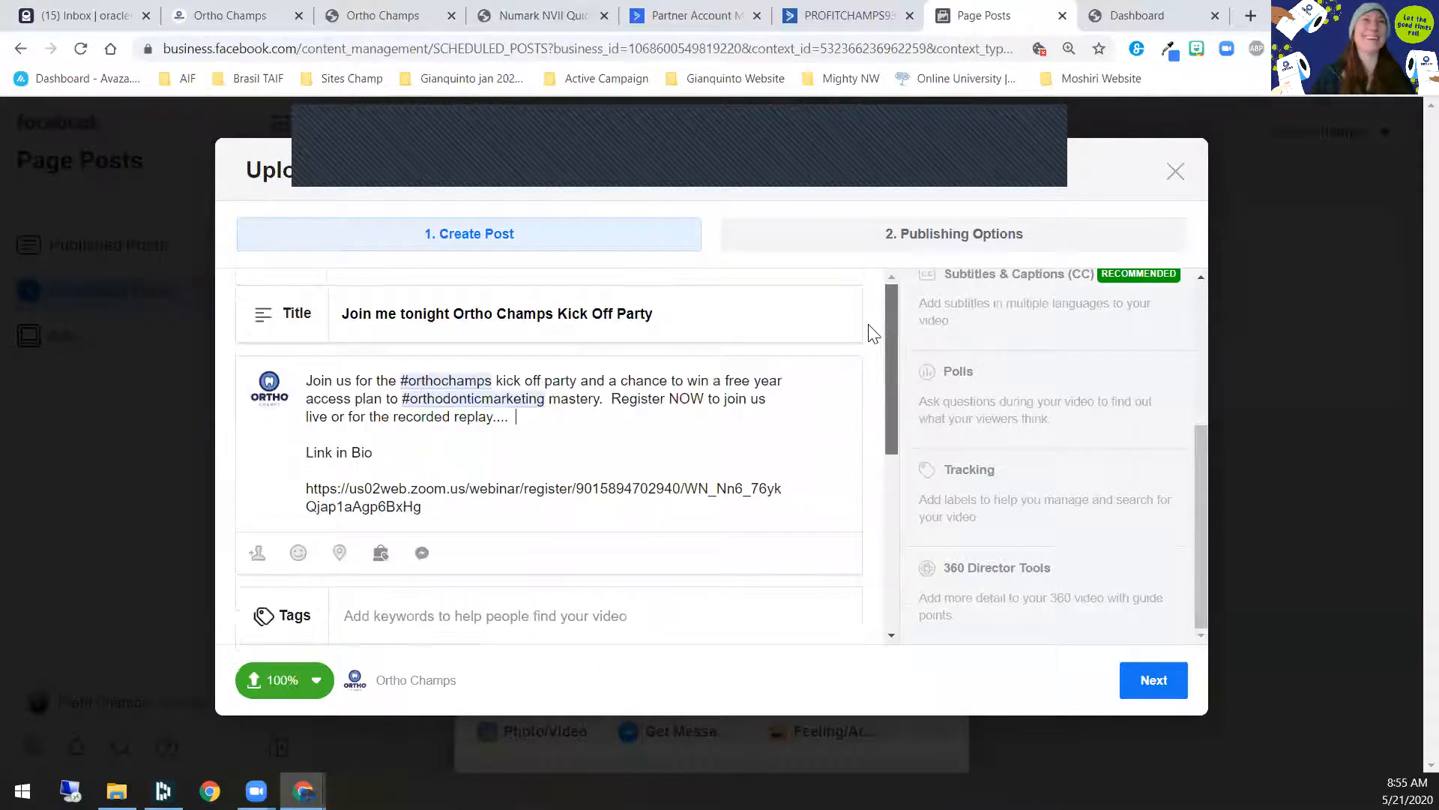
Step: Continue to the publishing options, choose to schedule the video post and set its publishing date to May 21, 2020
click(1154, 696)
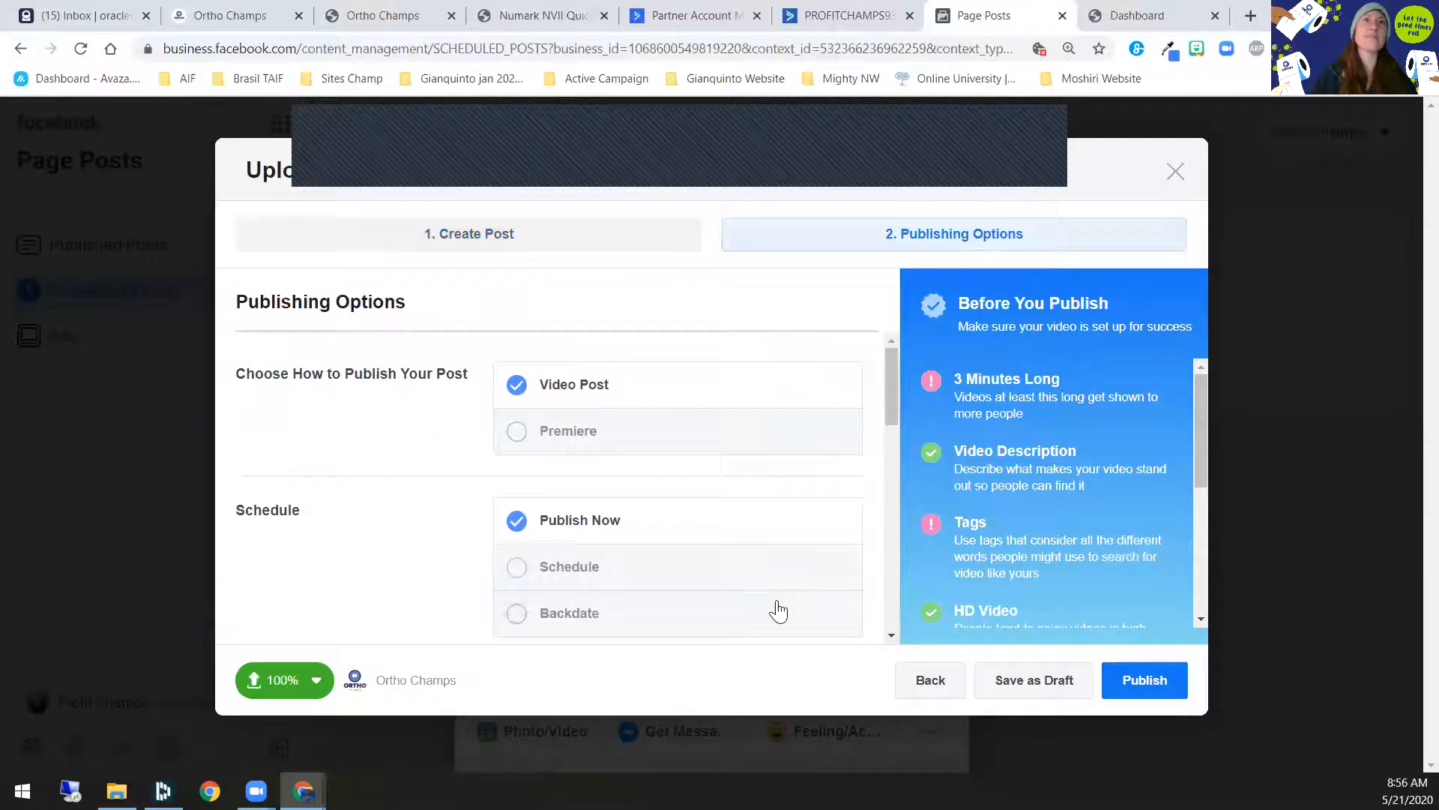
click(518, 568)
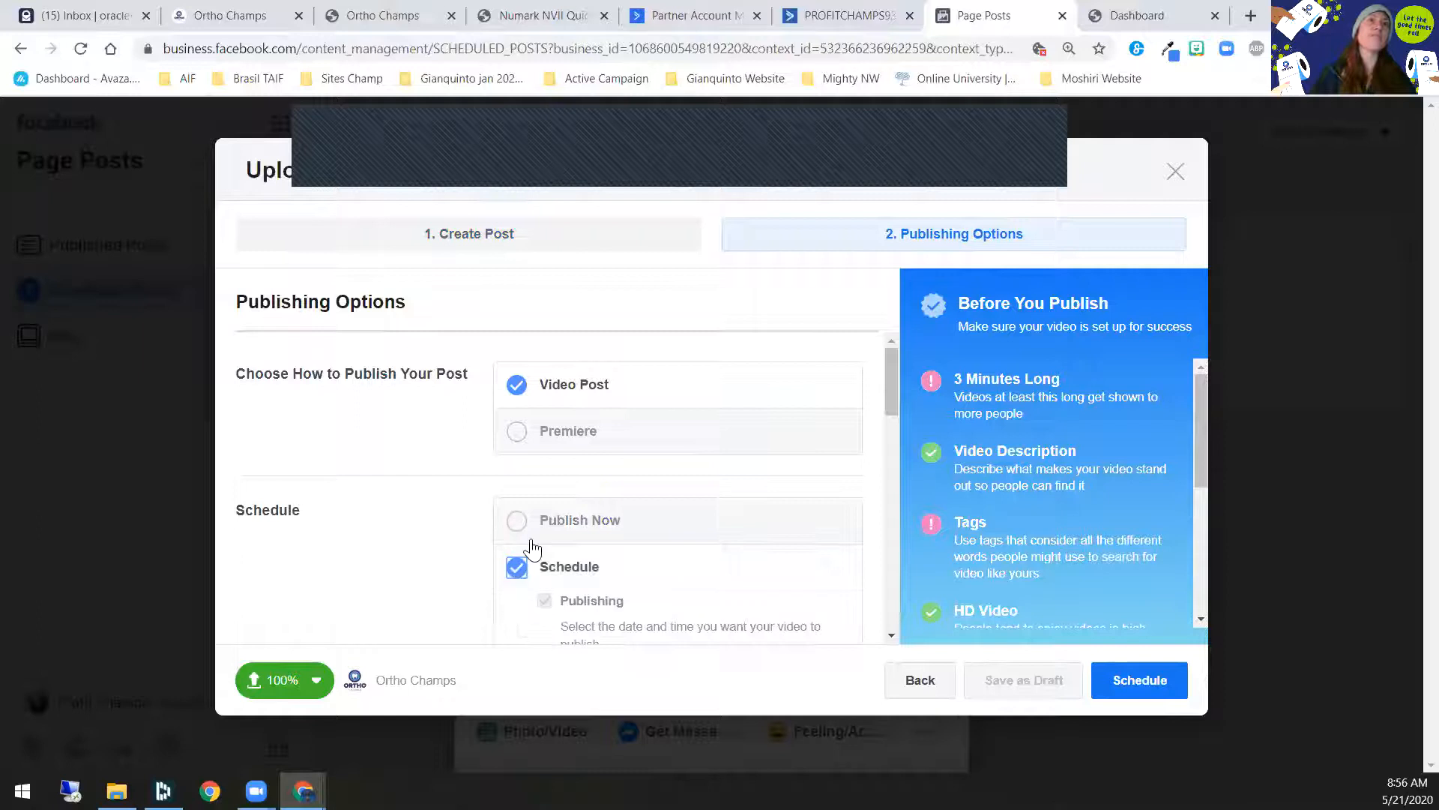
mouse_move(894, 399)
mouse_down()
mouse_move(890, 458)
mouse_move(890, 417)
mouse_up()
click(610, 564)
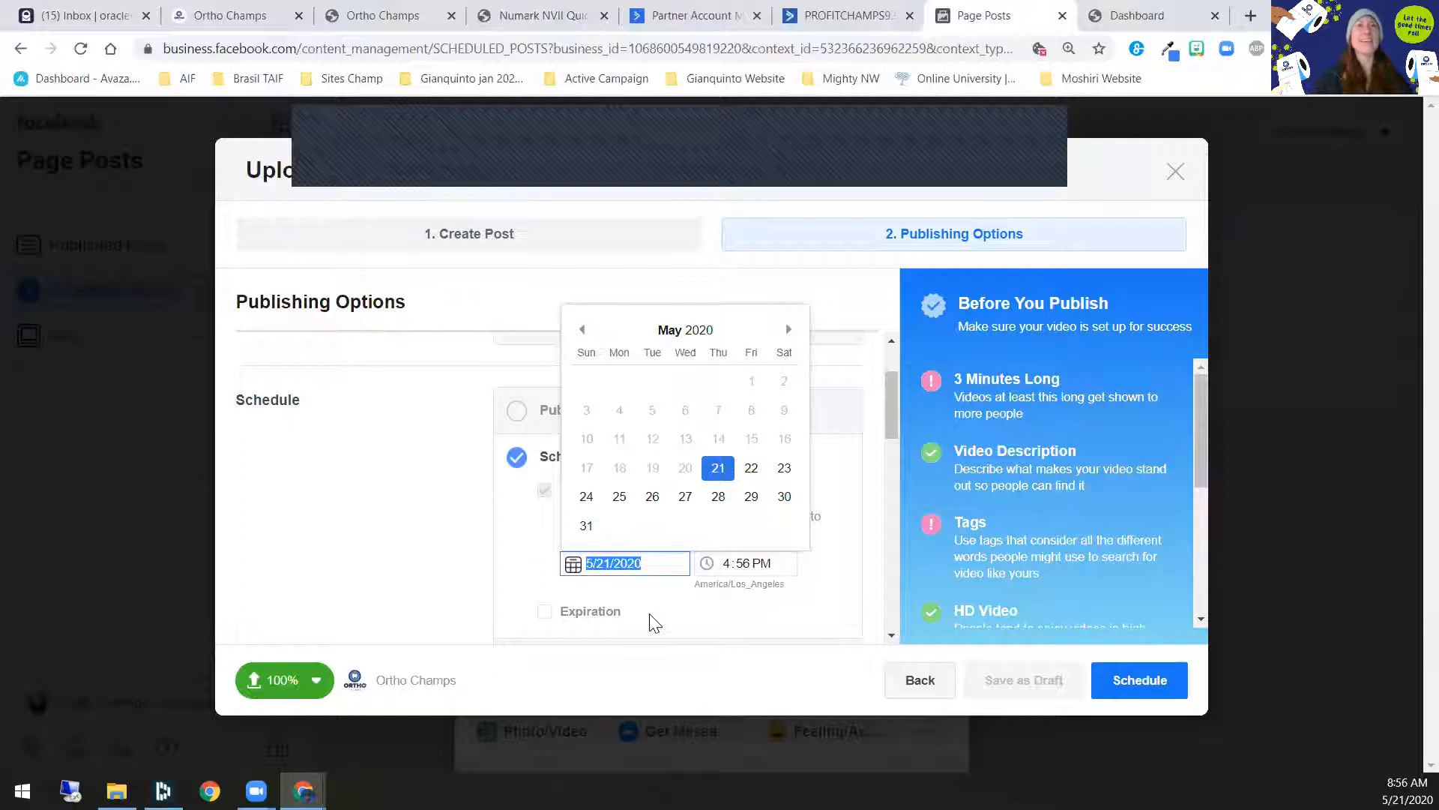
click(721, 470)
Step: Set the scheduled publishing time to 9:06 PM
click(735, 562)
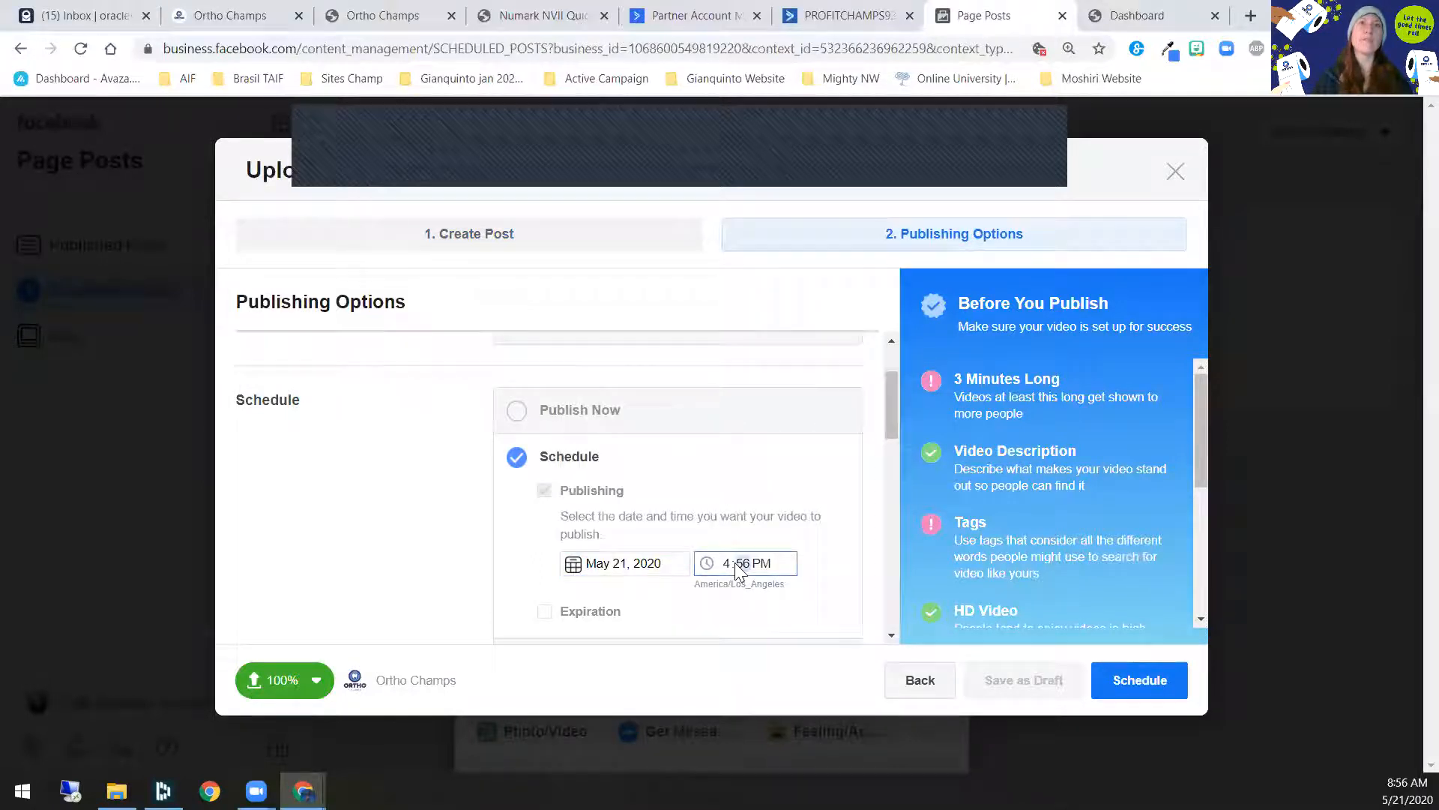
click(726, 563)
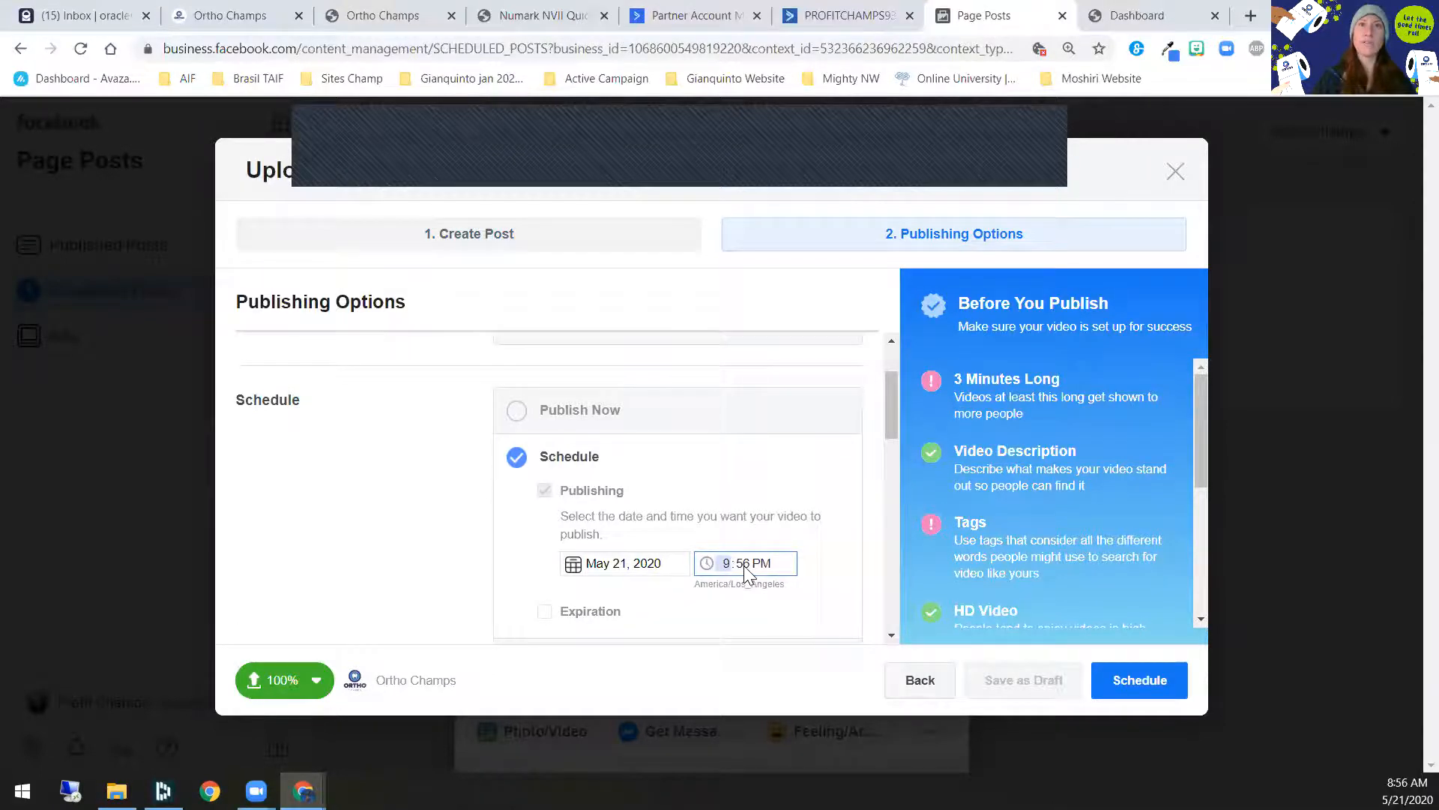
click(767, 541)
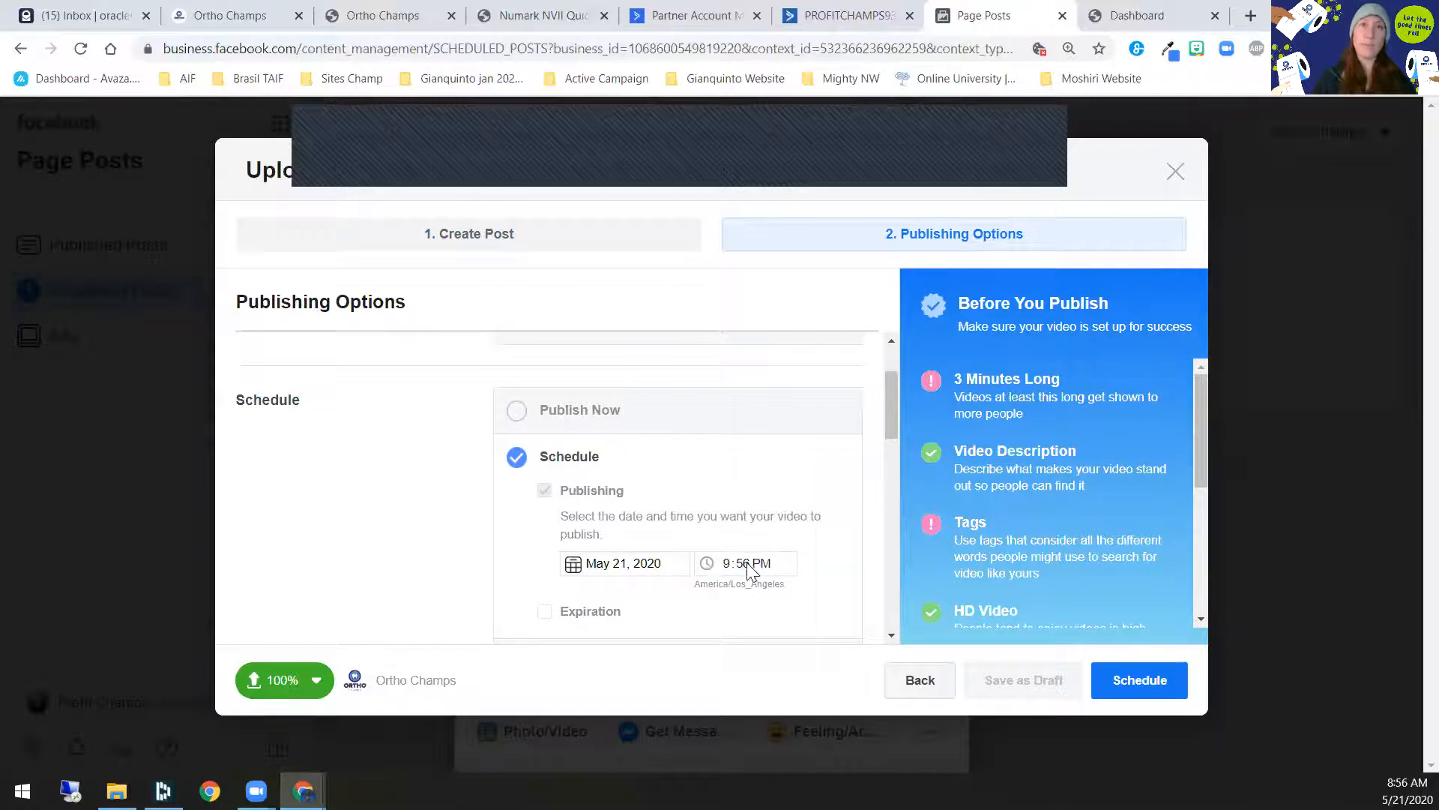
click(745, 564)
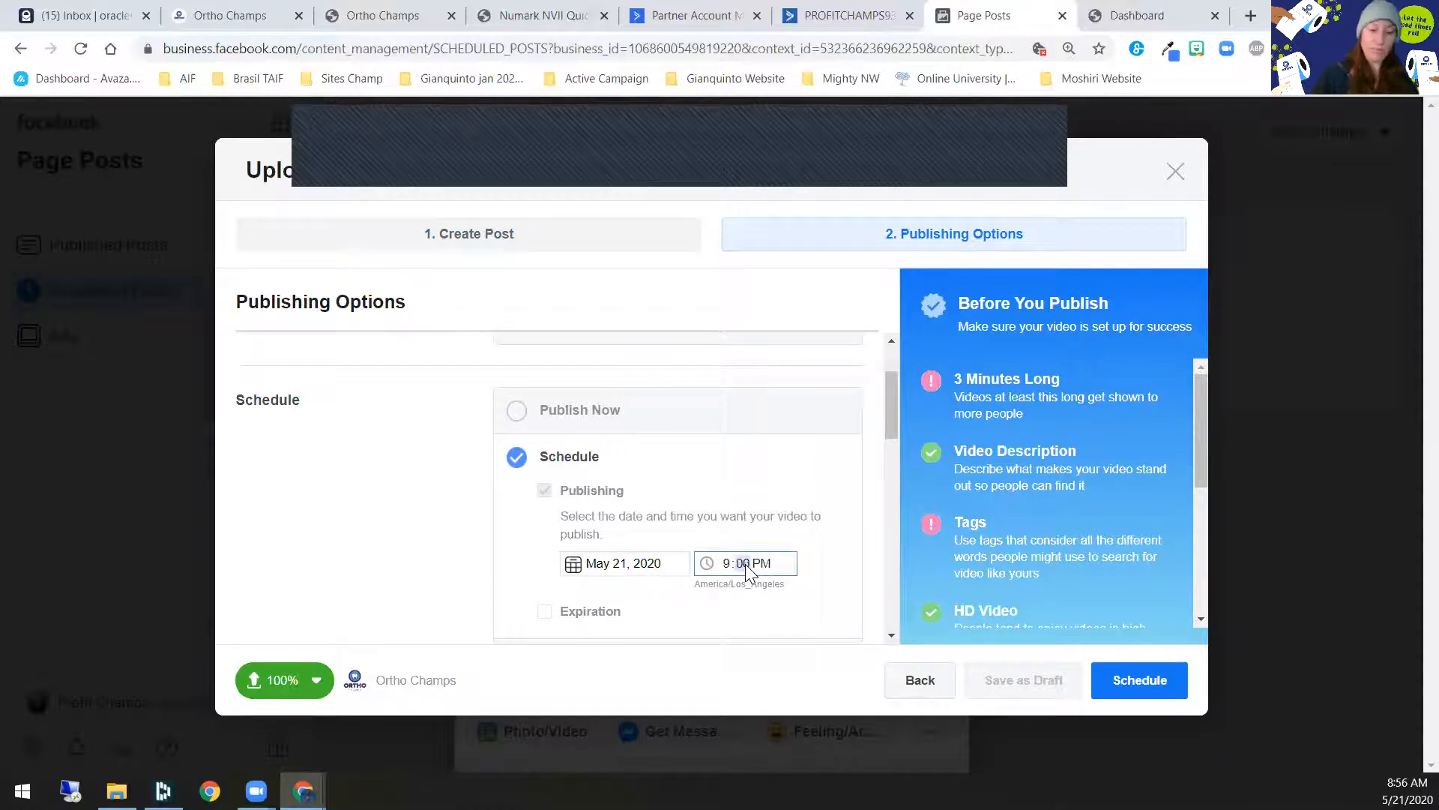
text(06)
mouse_move(894, 398)
mouse_down()
mouse_move(888, 447)
mouse_move(886, 414)
mouse_up()
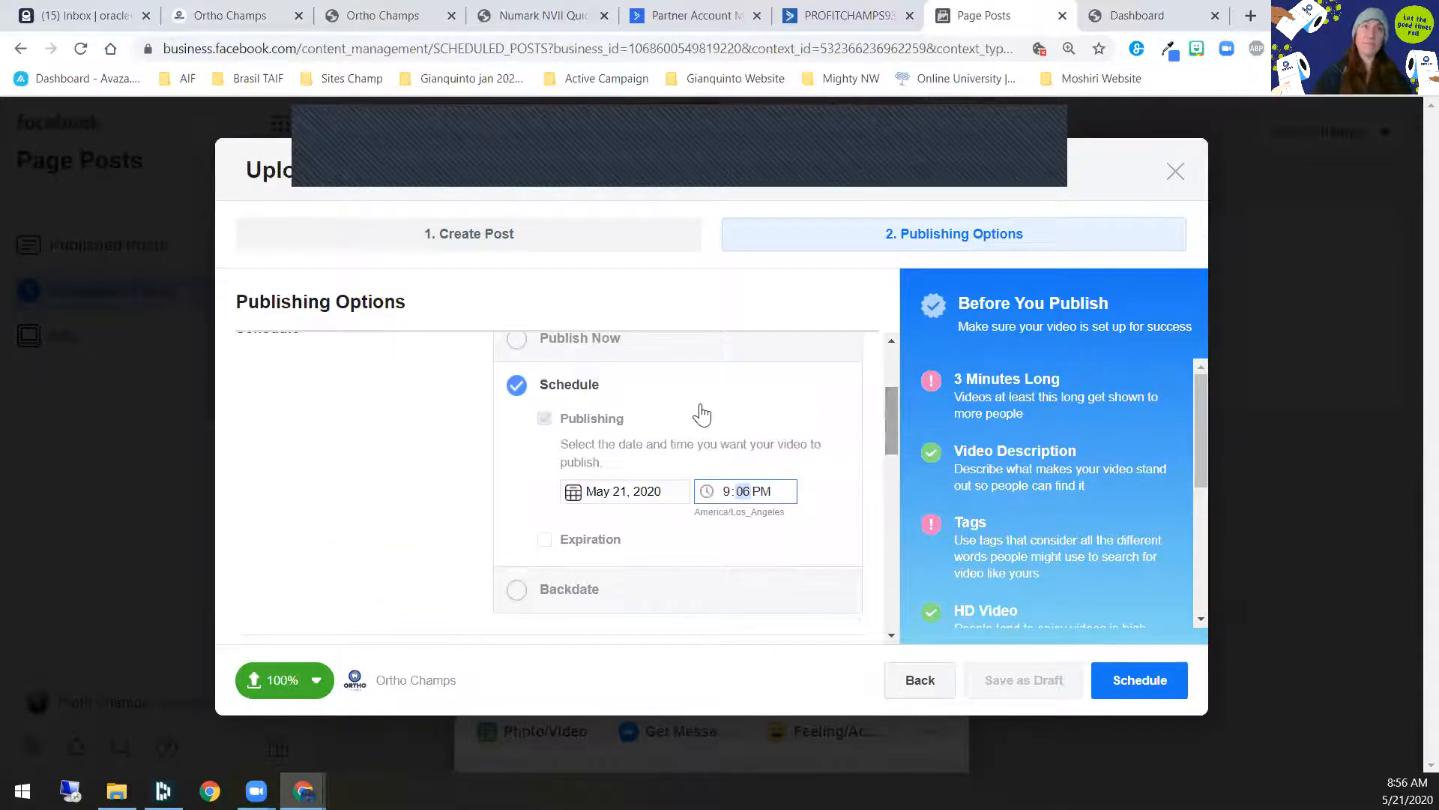
click(393, 494)
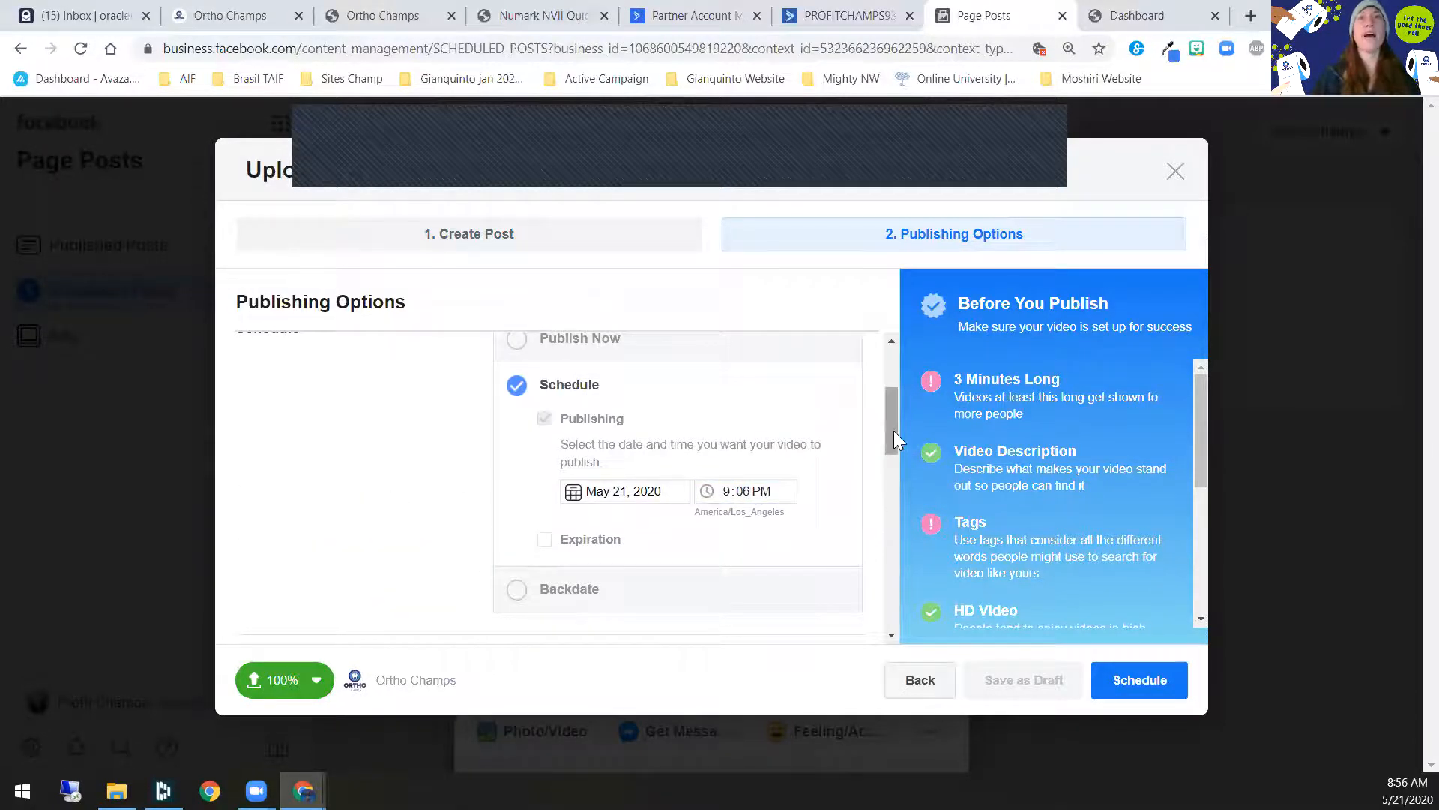
Step: Look through the remaining publishing options and the pre-publish checklist, then schedule the video post and dismiss the confirmation
drag(894, 431, 891, 492)
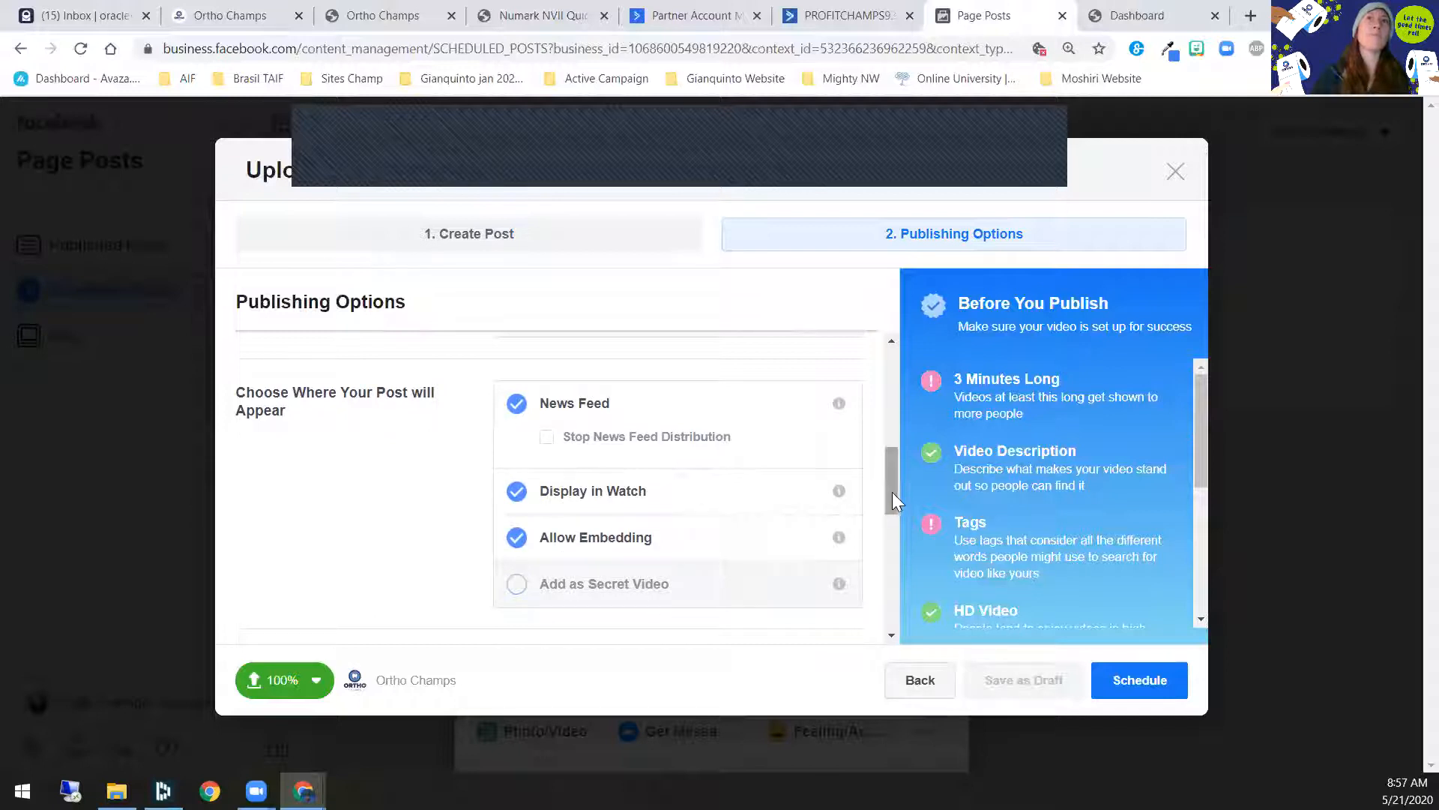
drag(893, 492, 892, 550)
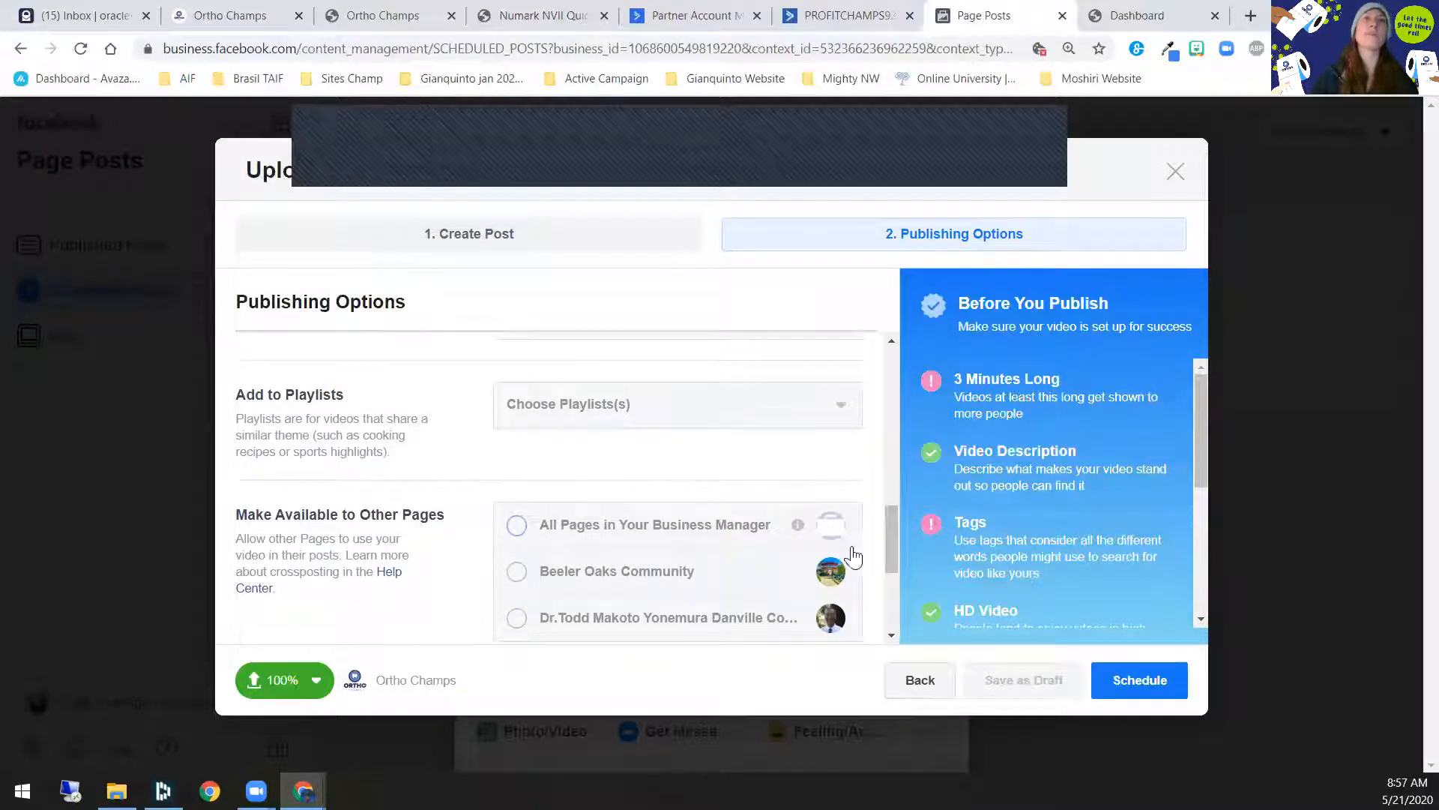
mouse_move(892, 524)
mouse_down()
mouse_move(891, 565)
mouse_move(891, 515)
mouse_move(890, 532)
mouse_up()
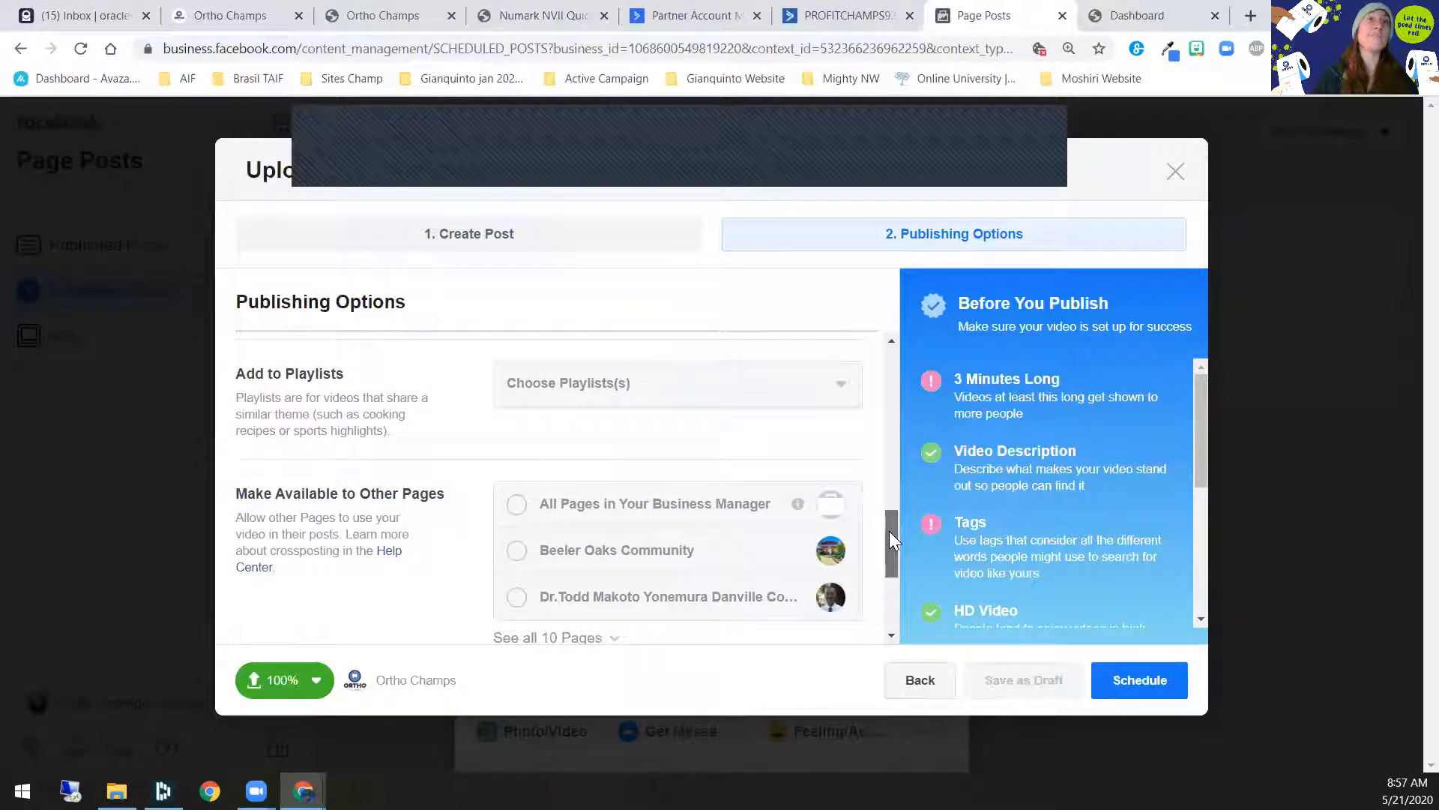
drag(889, 531, 882, 606)
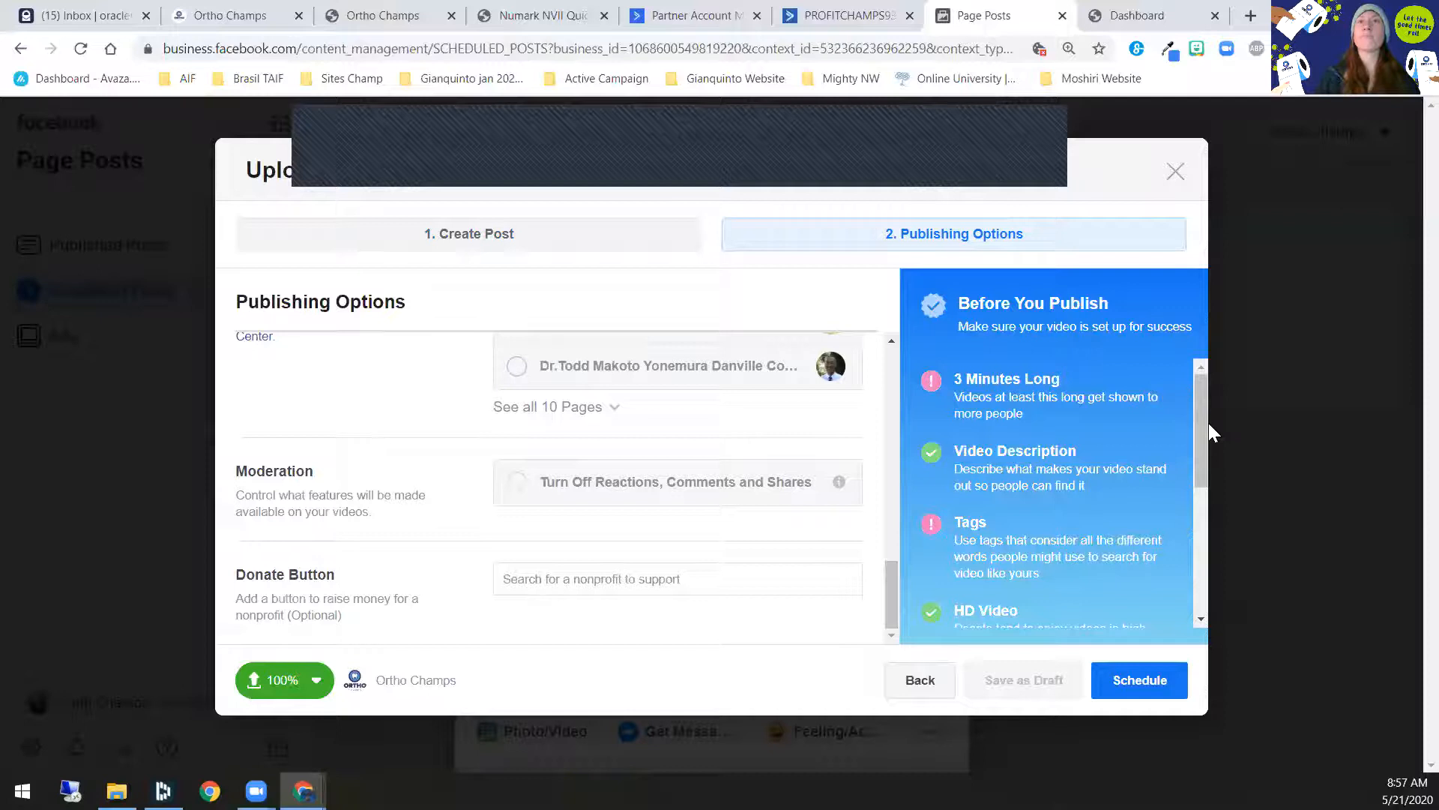
drag(1196, 417, 1195, 574)
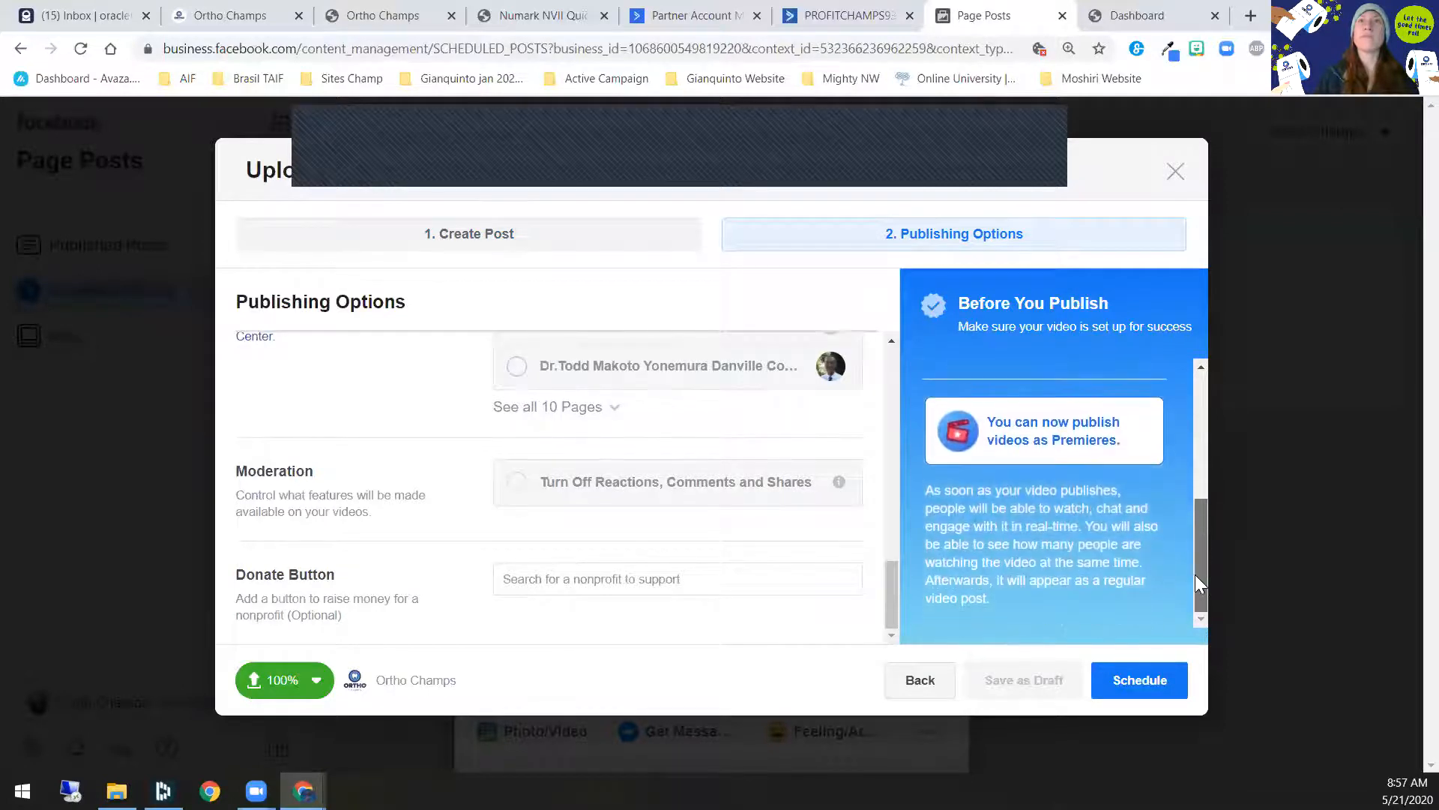
click(1142, 684)
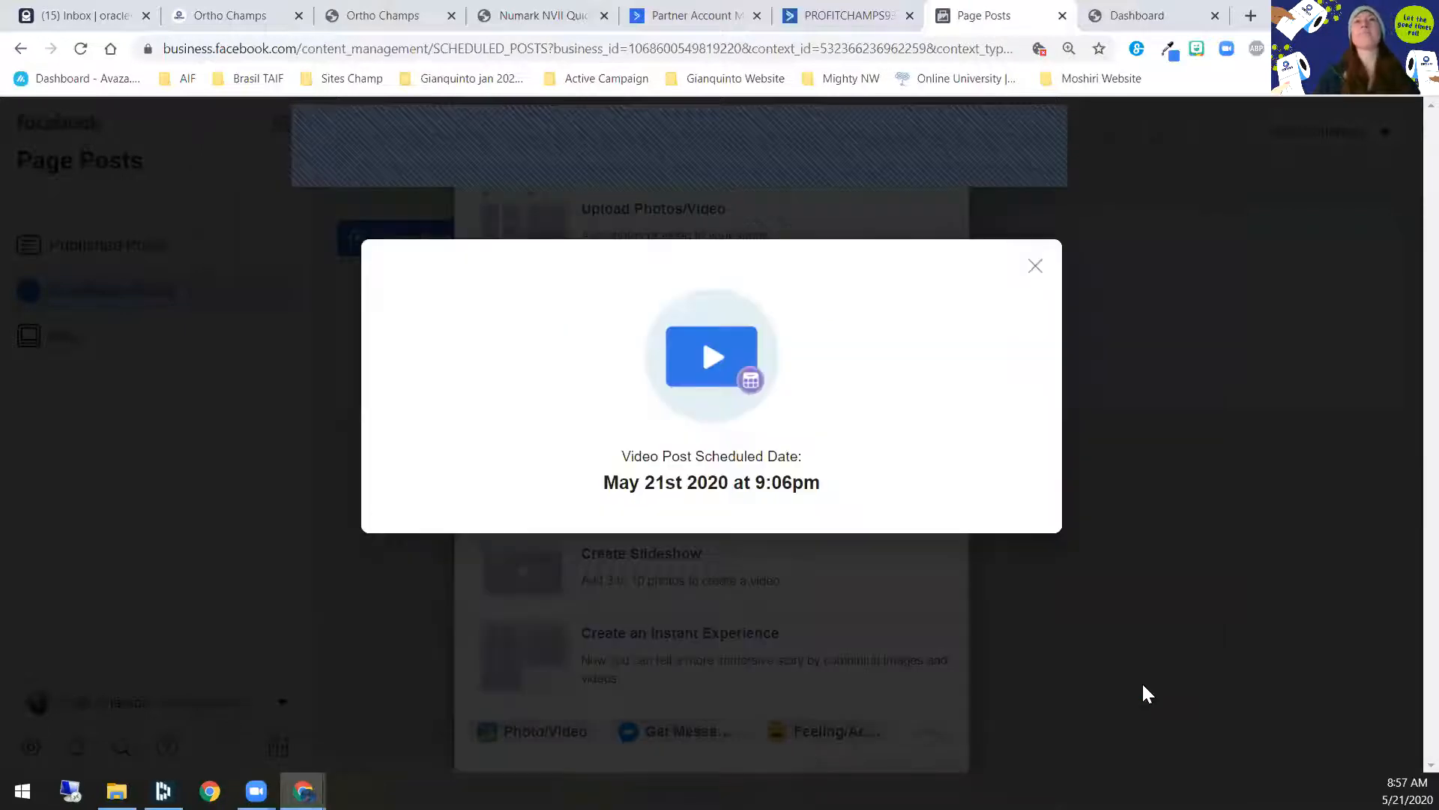
click(1033, 270)
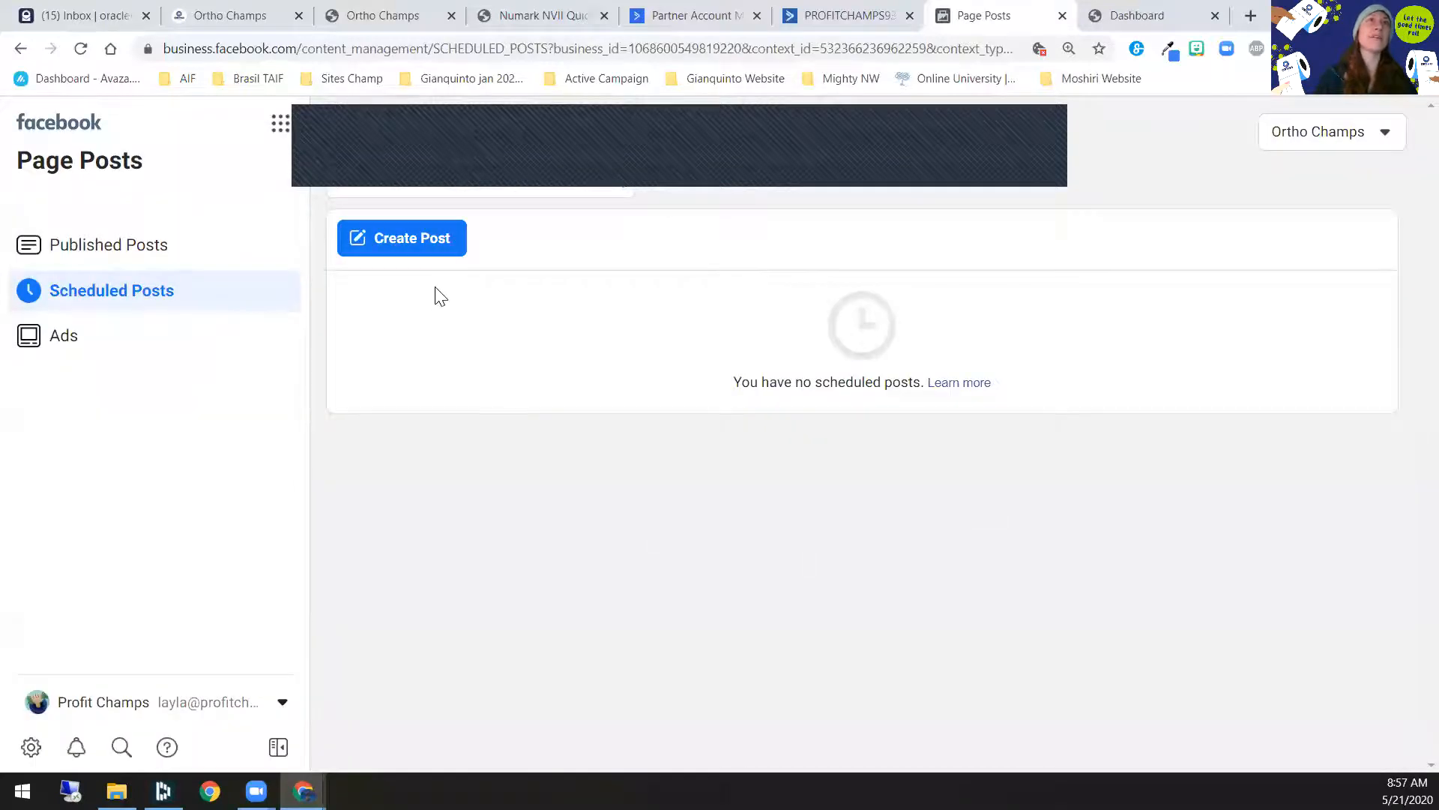
Step: Reload the scheduled posts list and select the #orthochamps kick off party post to show its preview
drag(638, 174, 726, 632)
click(81, 49)
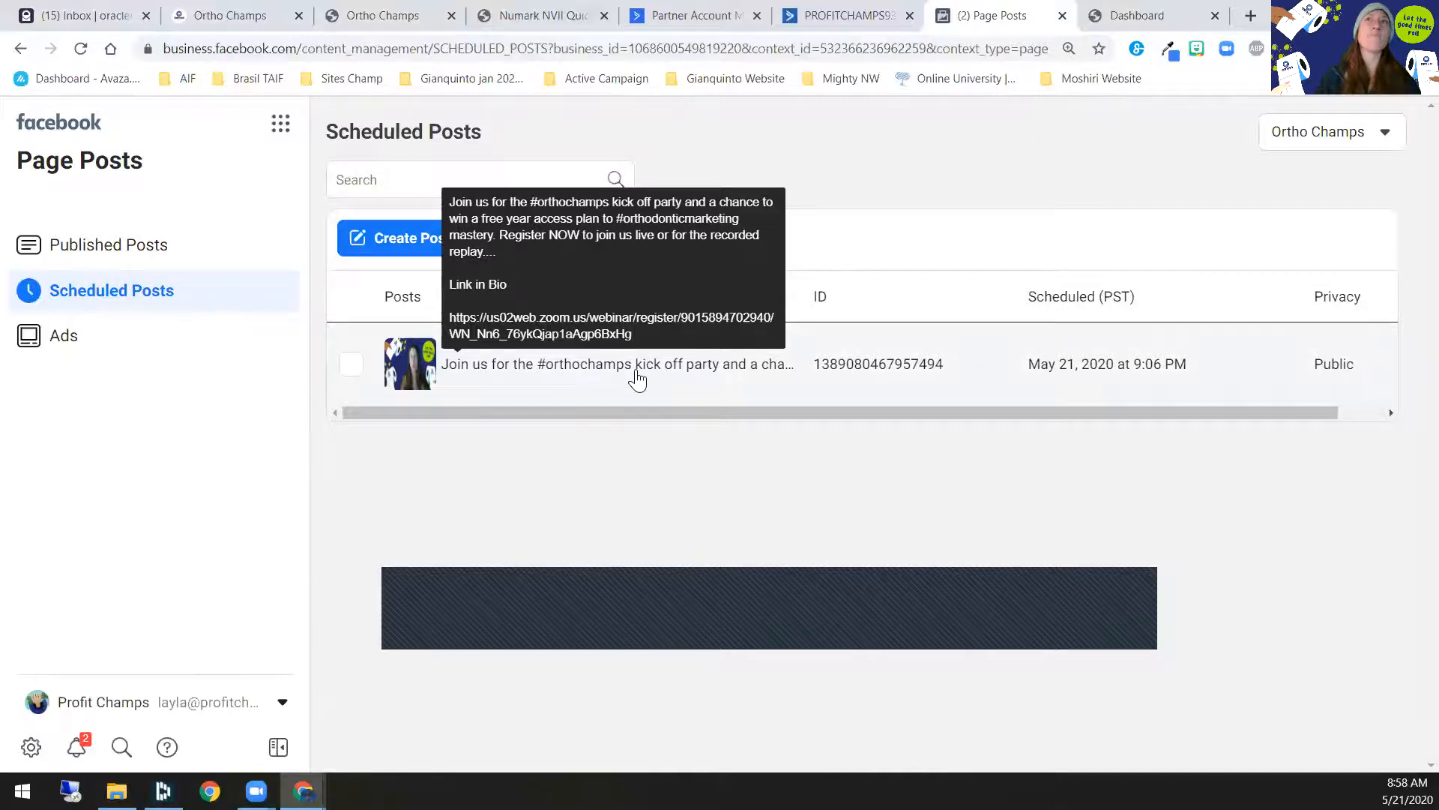
click(349, 379)
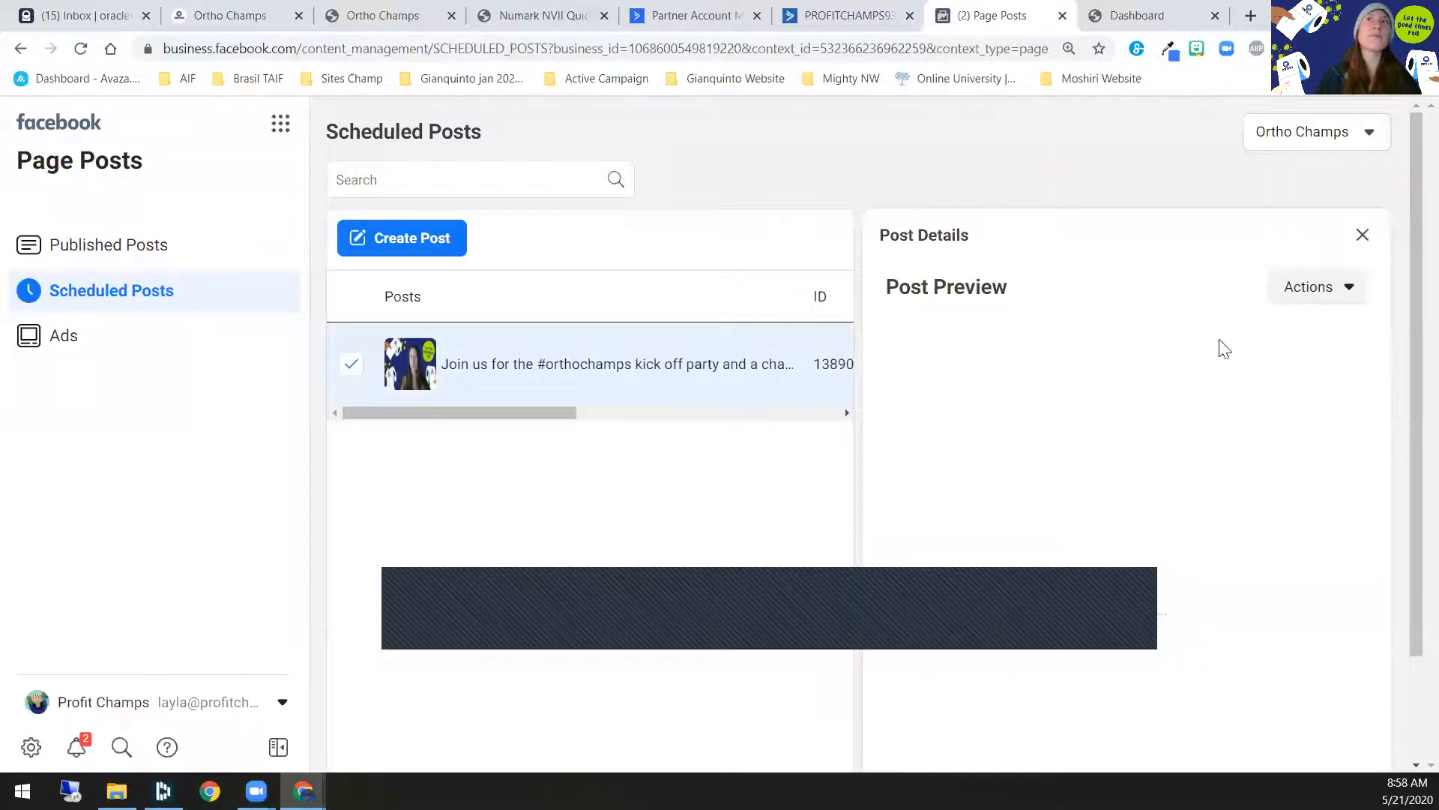
Step: Publish the selected scheduled post immediately, confirm it, and open the list of published posts
click(1329, 299)
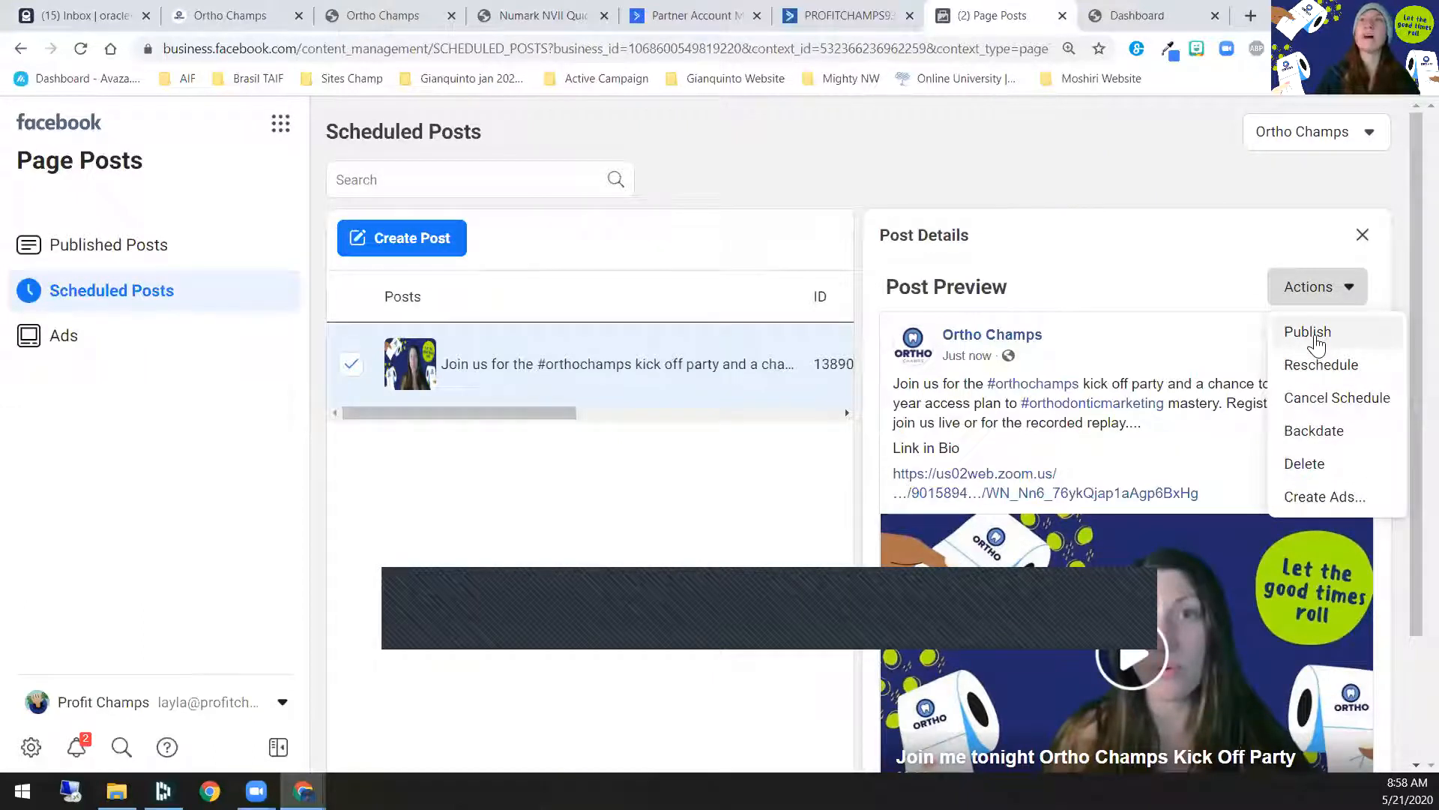
click(1308, 332)
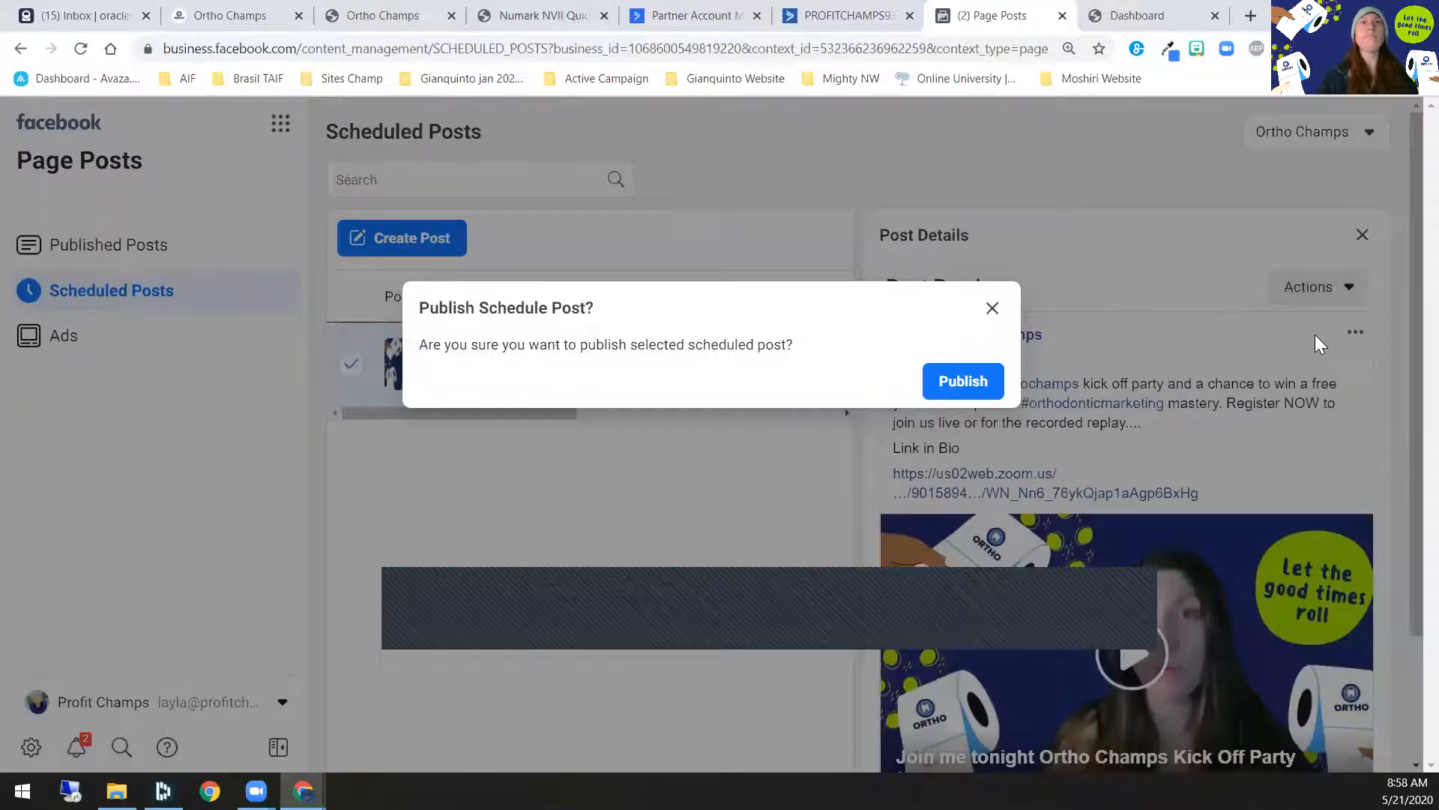
click(941, 382)
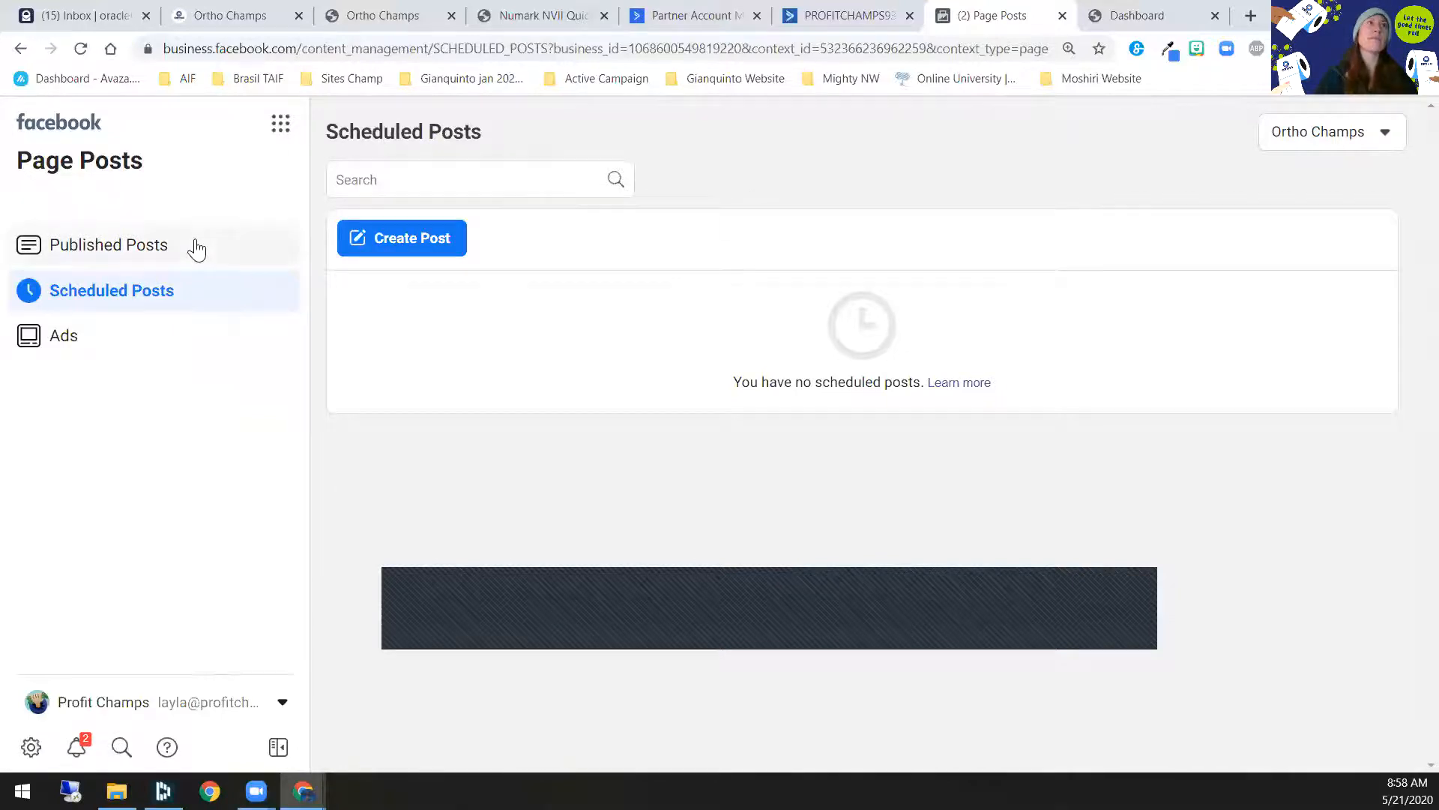
click(195, 247)
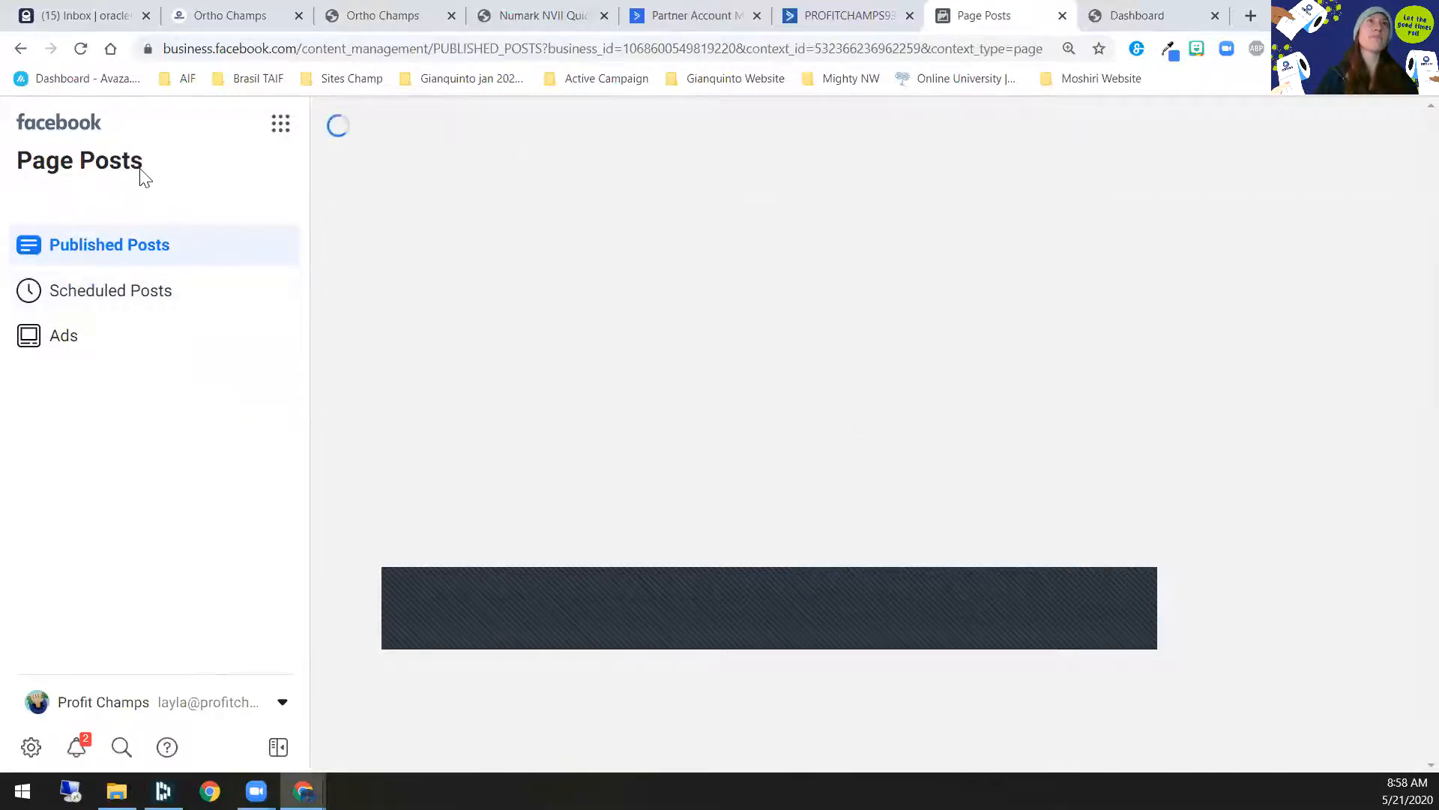